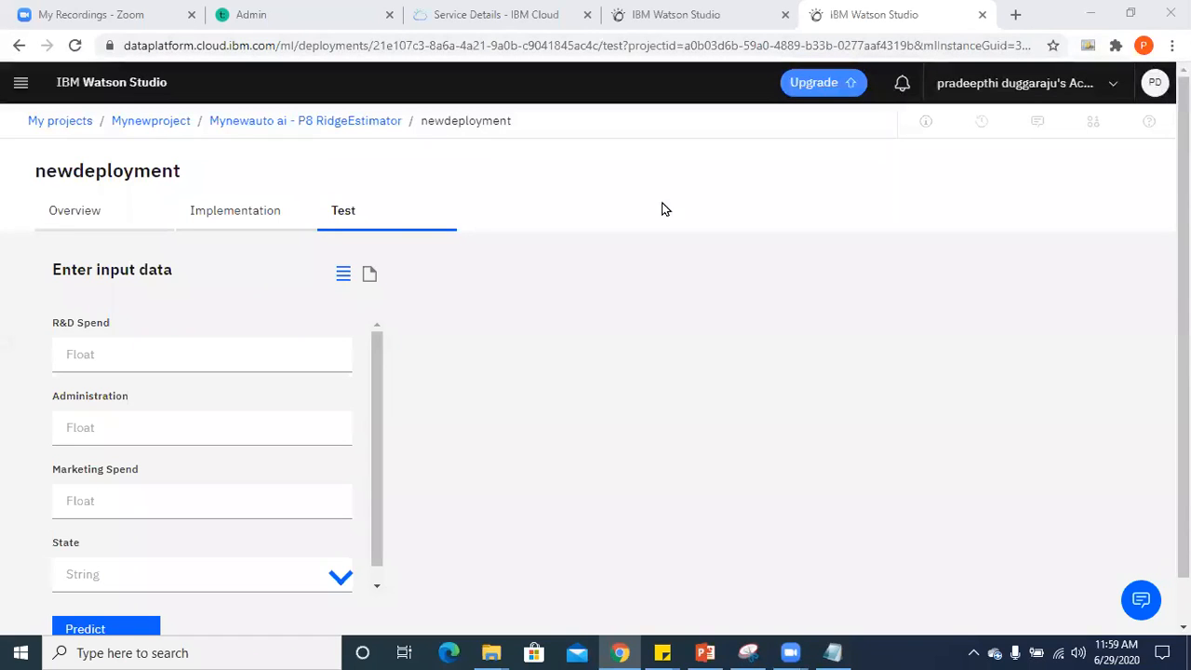
Switch to the Notepad notes and review the listed steps for building and deploying the model.
click(834, 651)
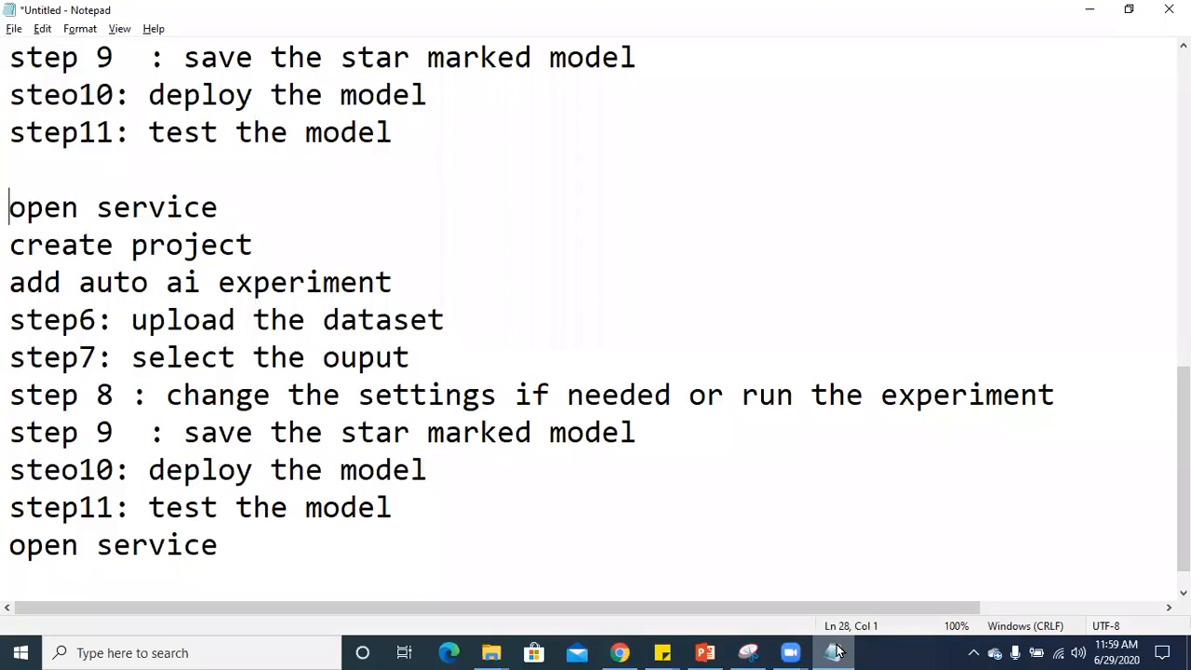
drag(239, 563, 10, 56)
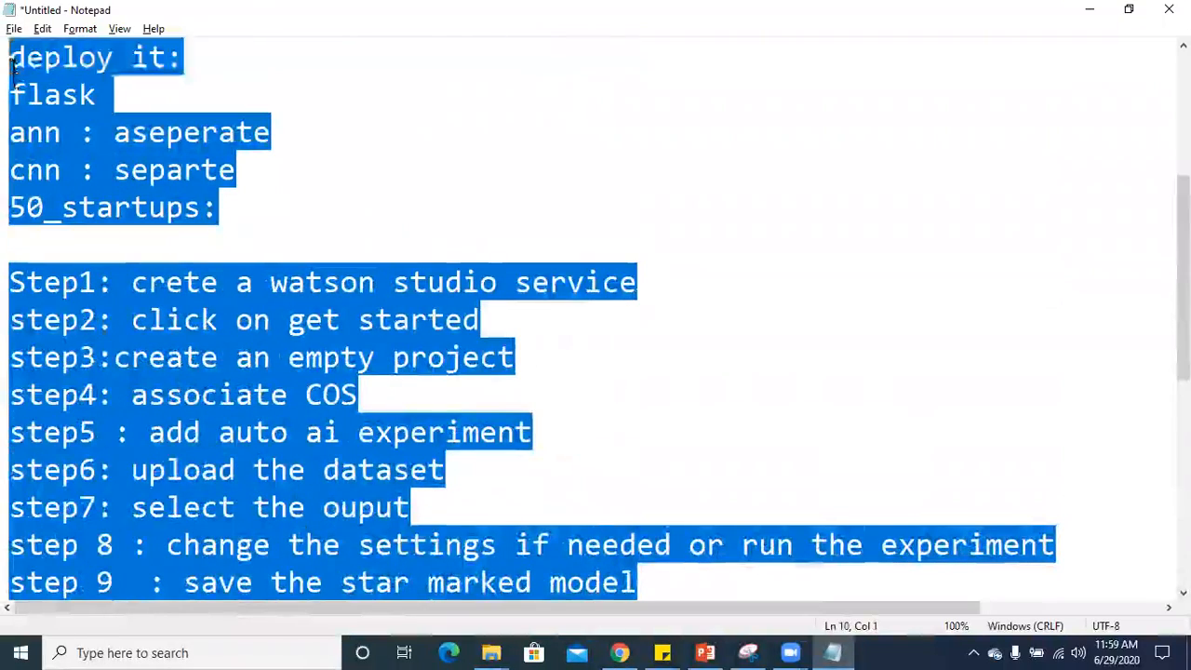
click(246, 74)
scroll(1158, 85, up, 3)
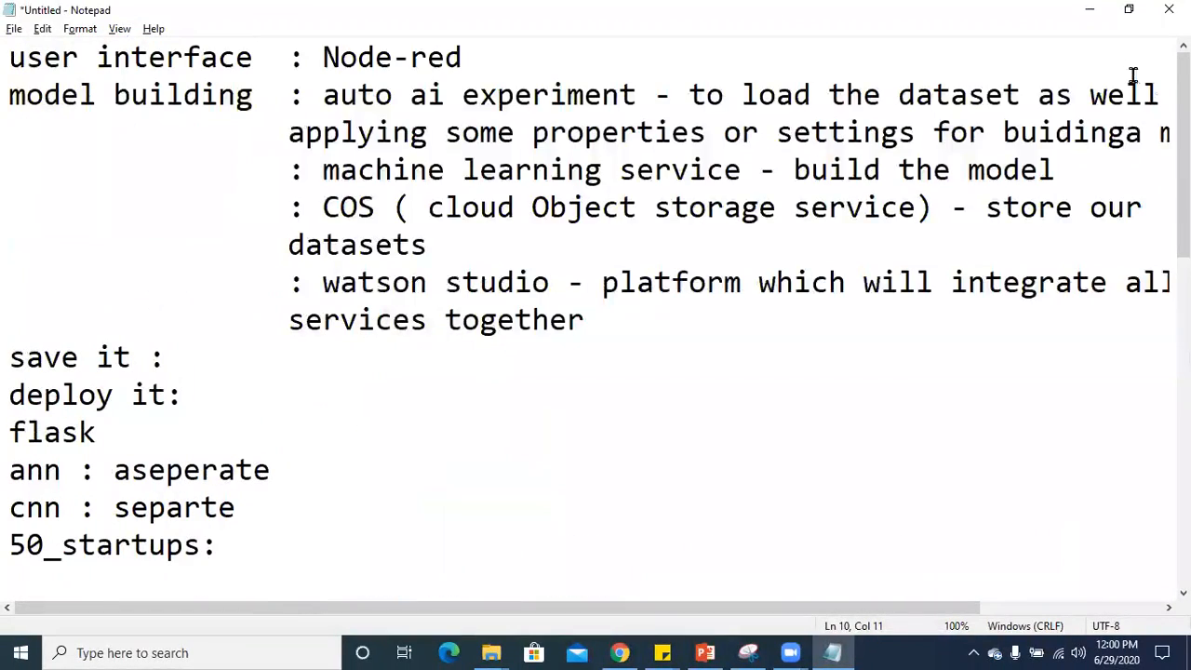
Examine the user interface entry and its Node-red value at the start of the notes.
drag(255, 57, 12, 63)
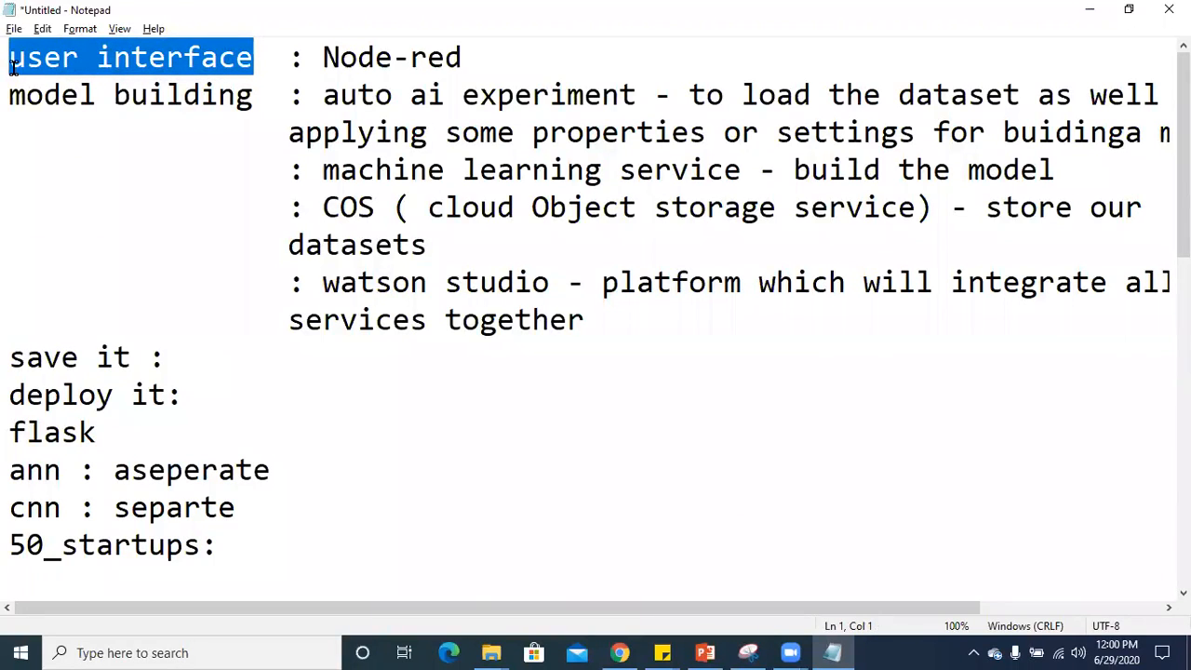
click(37, 163)
click(254, 62)
drag(254, 61, 13, 75)
click(82, 173)
click(470, 55)
drag(470, 56, 317, 62)
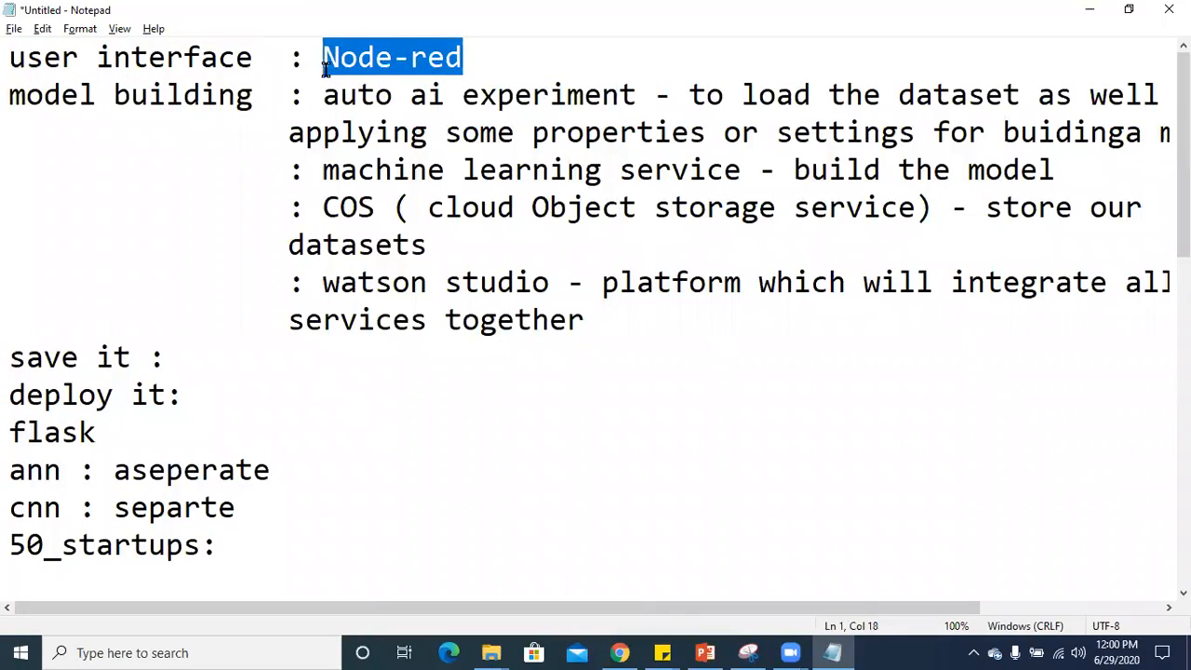
click(466, 53)
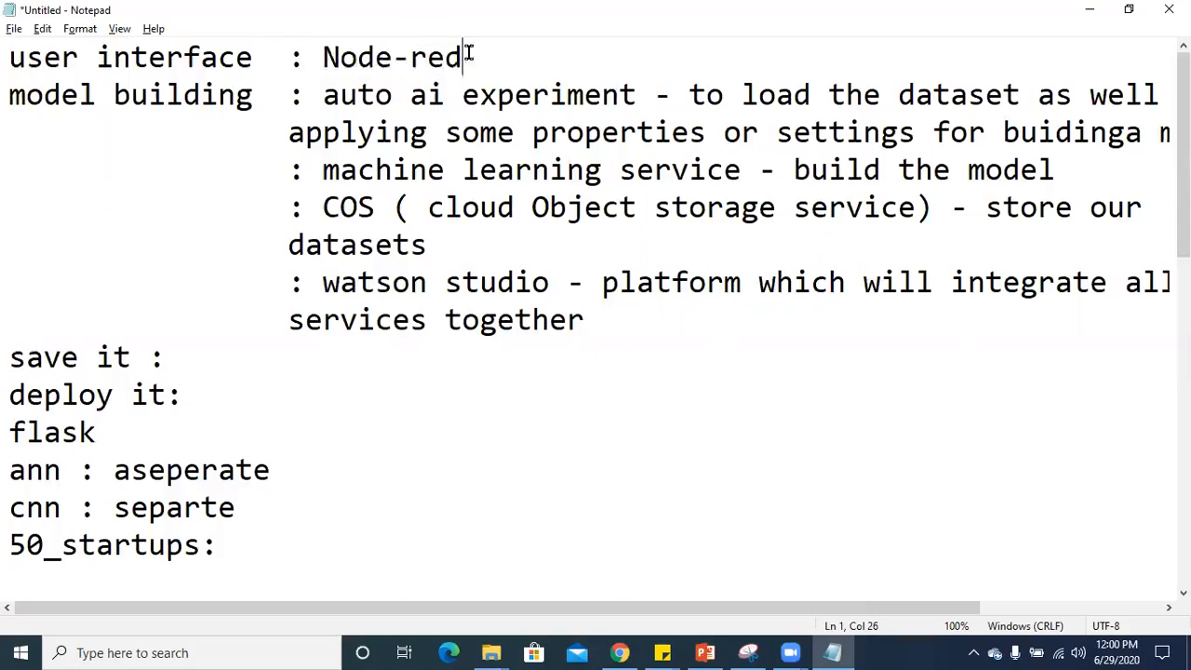
drag(481, 53, 320, 58)
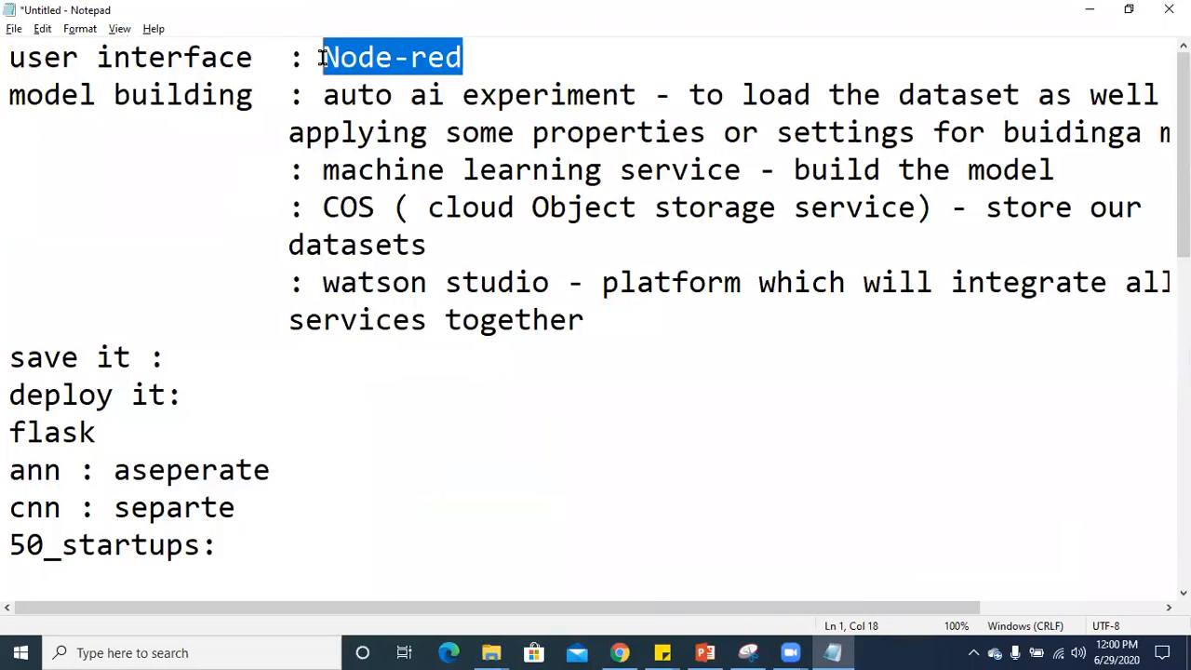
click(487, 72)
drag(478, 53, 305, 57)
click(393, 453)
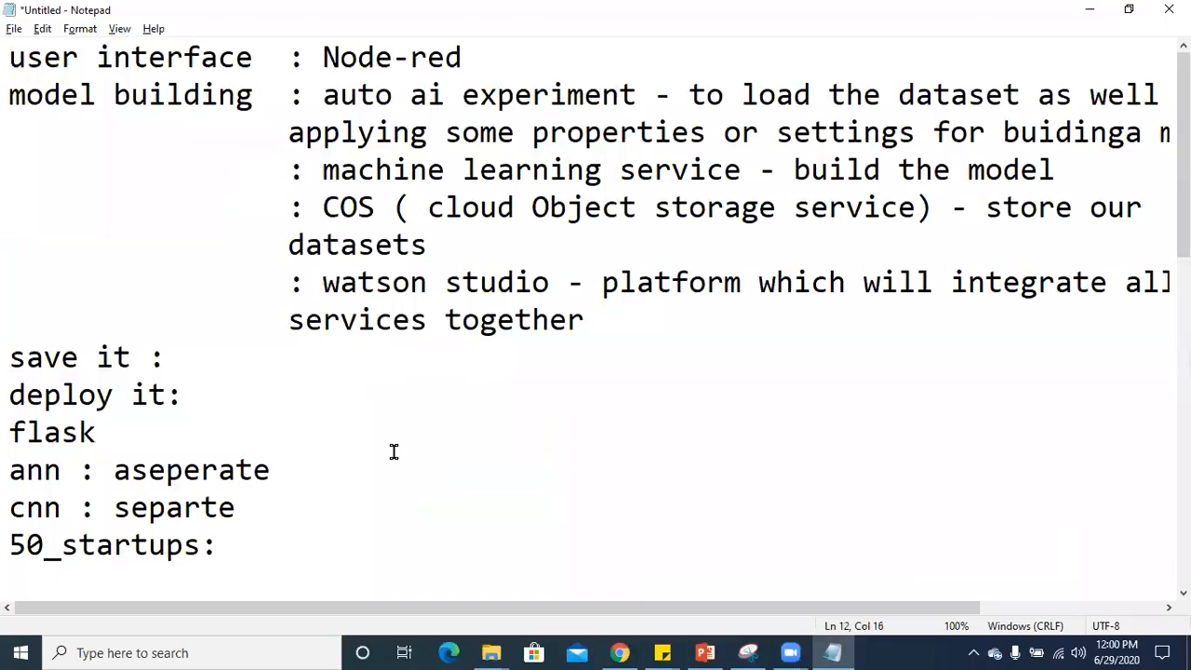
Switch back to Chrome and go from the Watson Studio service details to the IBM Cloud dashboard.
key(alt+Tab)
key(alt+Tab)
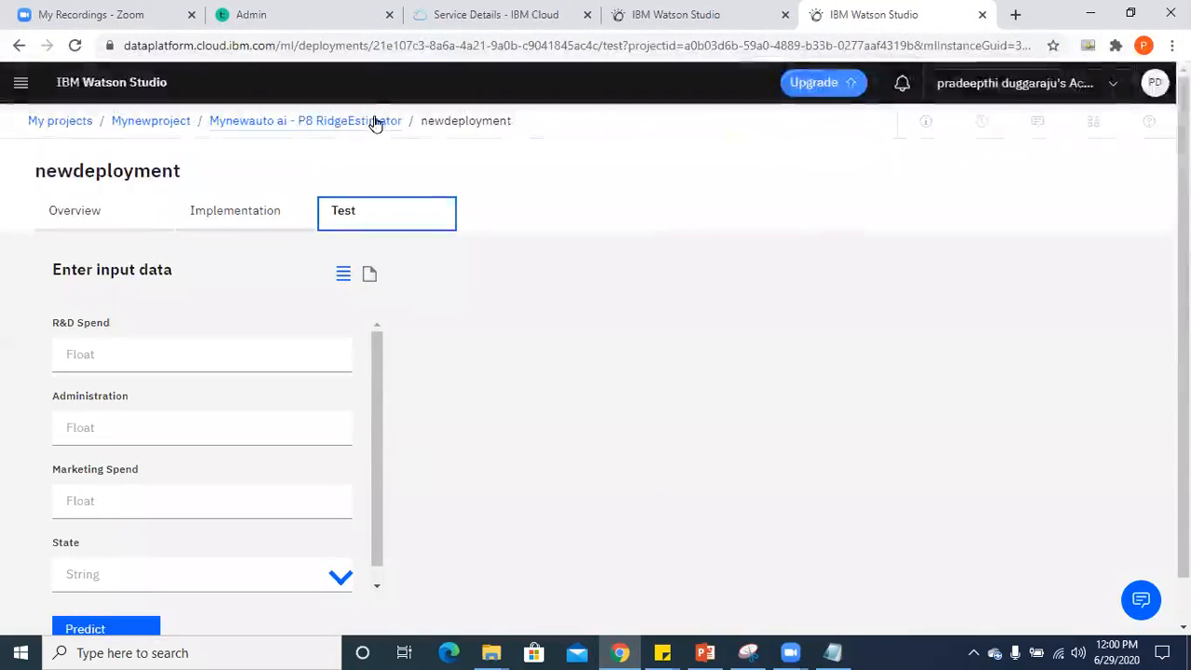
click(446, 15)
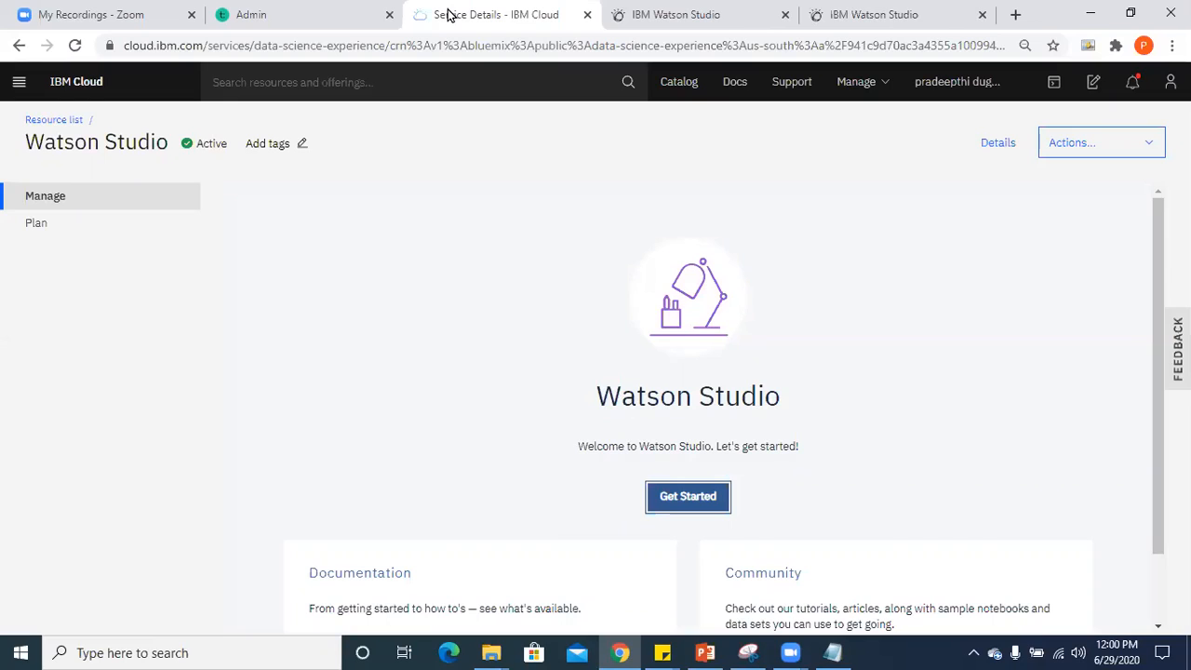
click(60, 86)
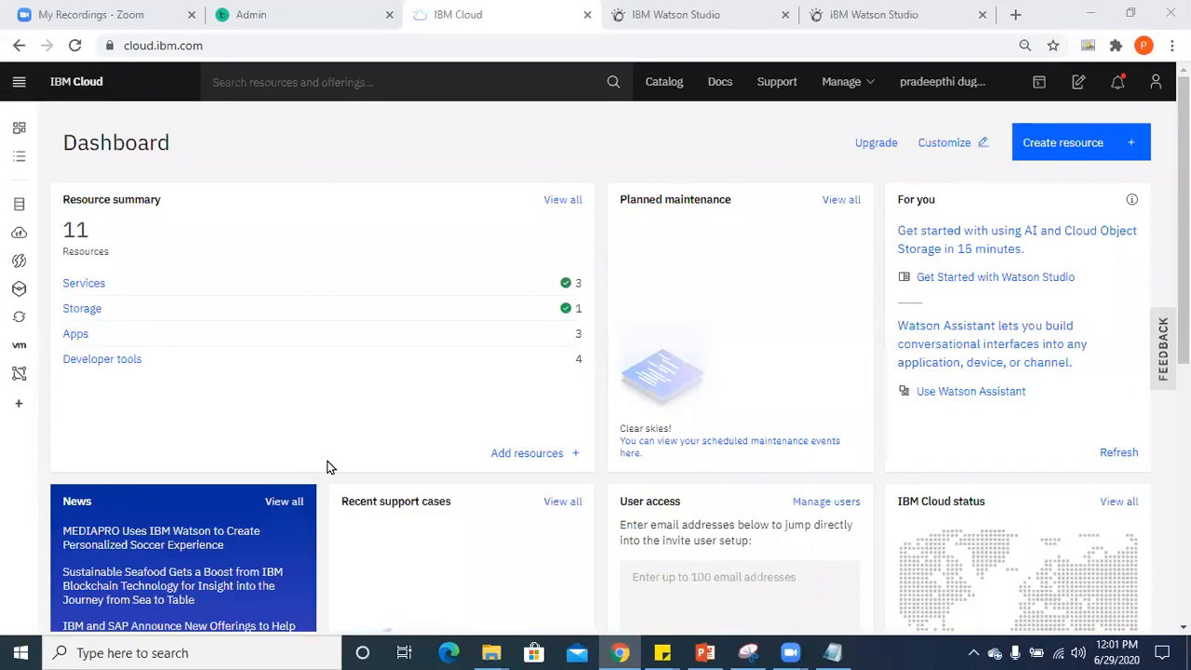
Open the Software section of the IBM Cloud catalog, search the catalog for node-red and clear the search.
click(659, 91)
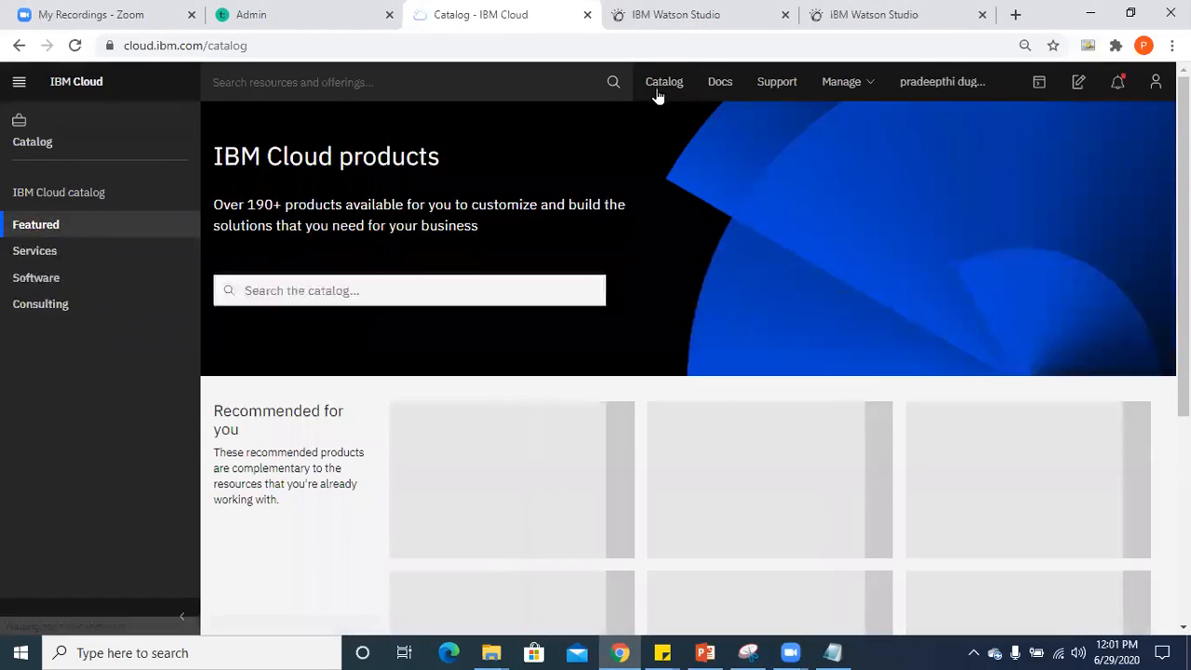
click(26, 286)
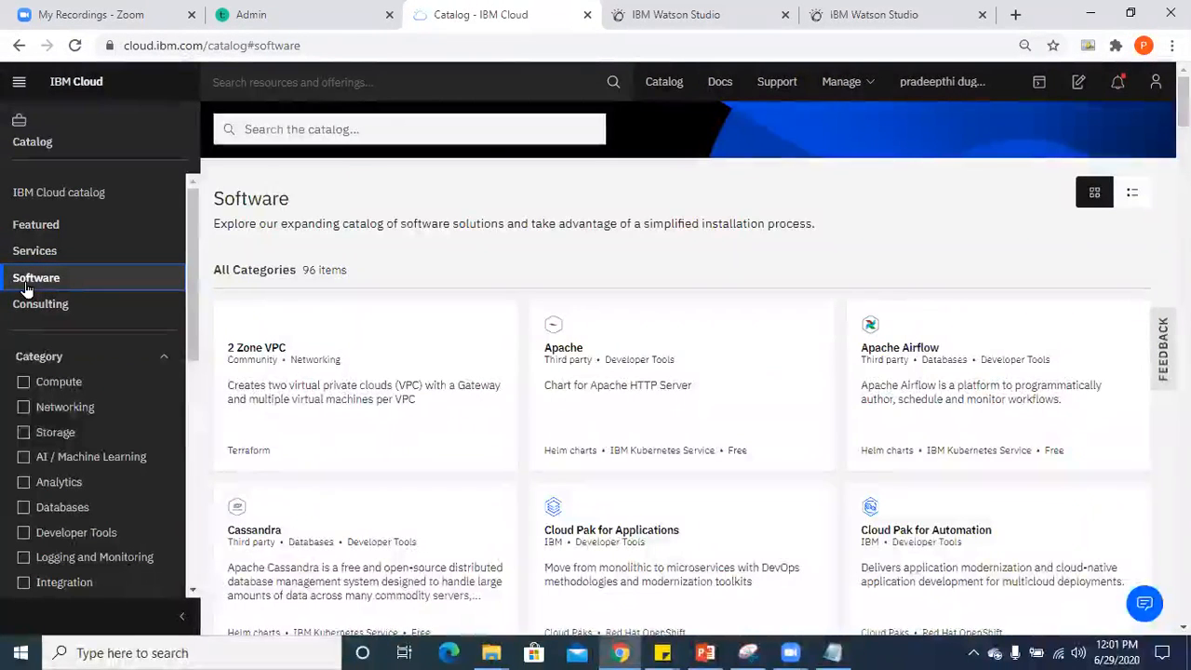
click(292, 130)
text(no)
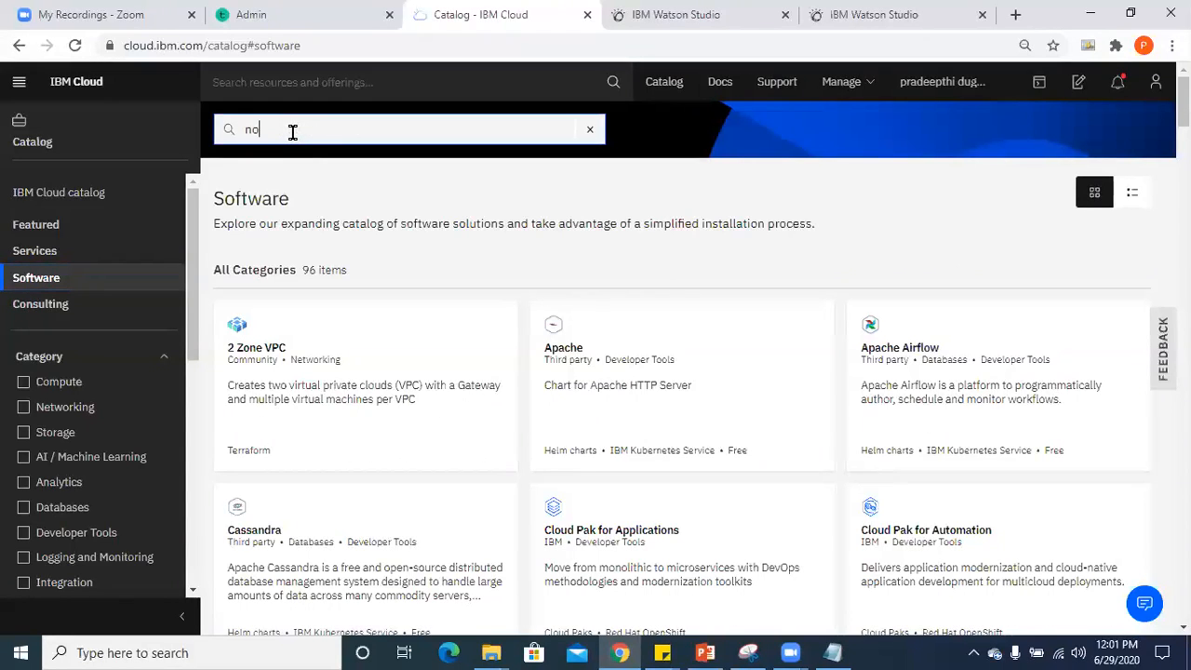
text(de-red)
key(Return)
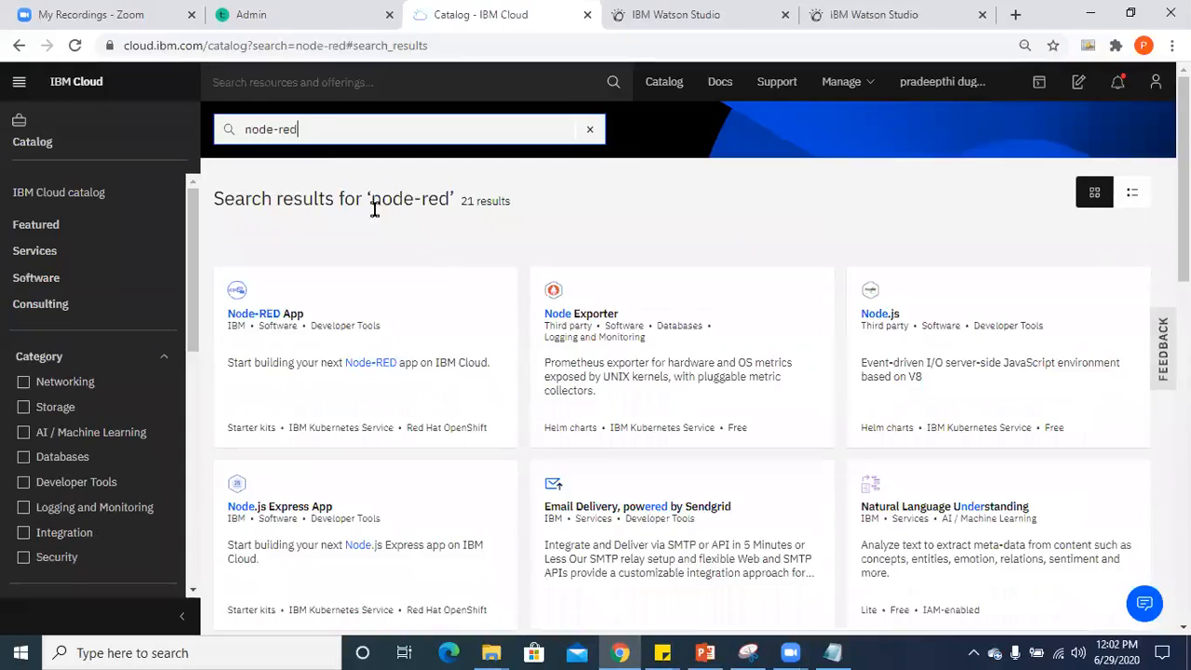
drag(310, 128, 229, 131)
key(BackSpace)
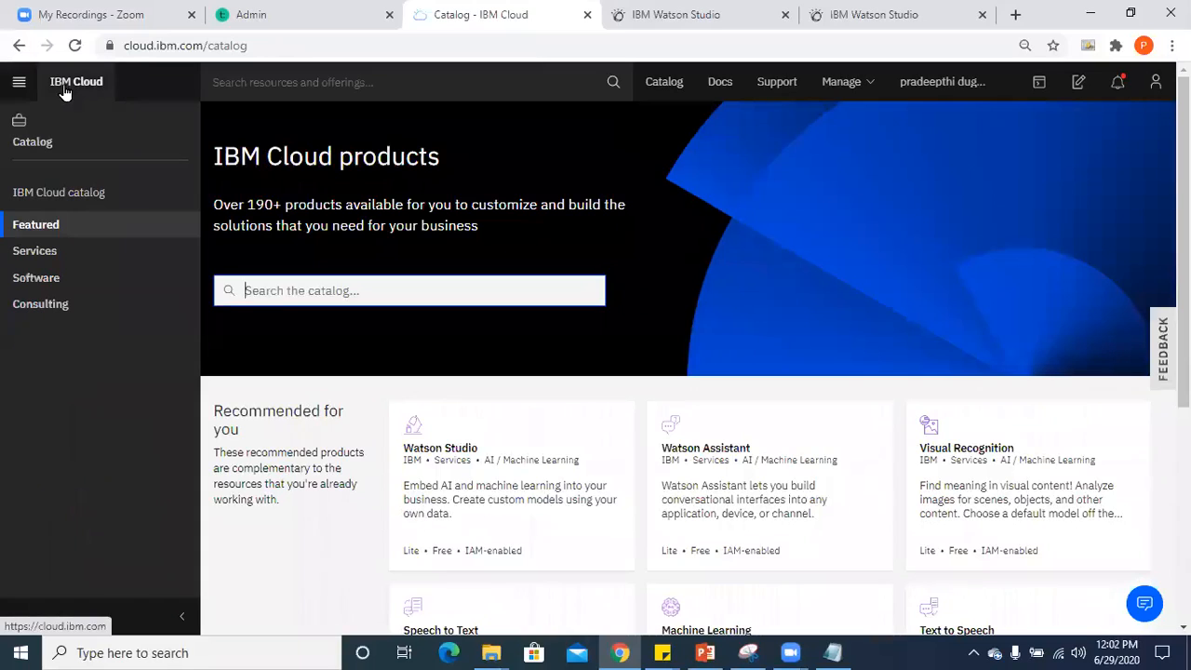
Return to the IBM Cloud dashboard, search resources and offerings for node-red, and open the Node-RED App page.
click(677, 11)
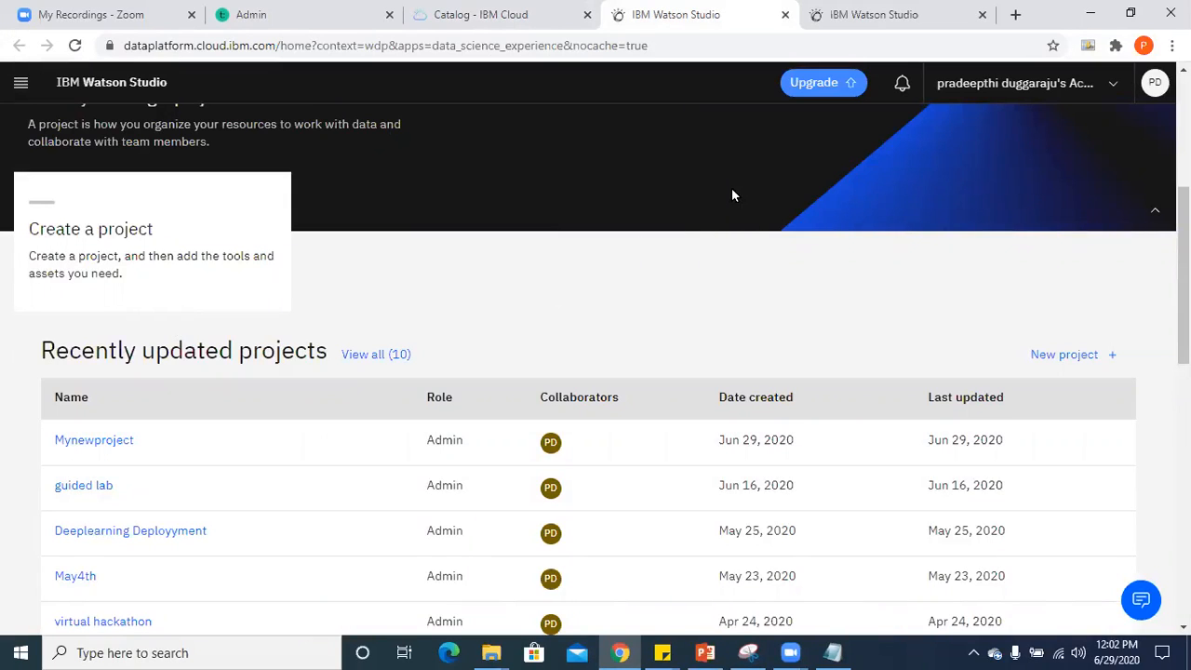
click(464, 20)
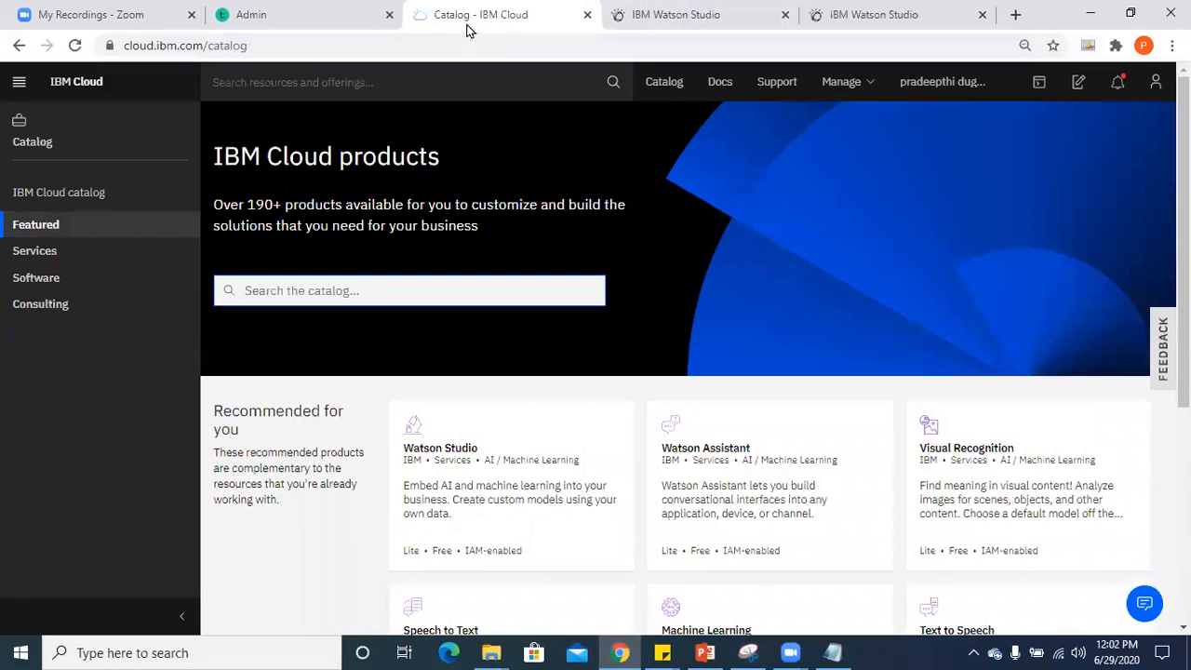
click(77, 93)
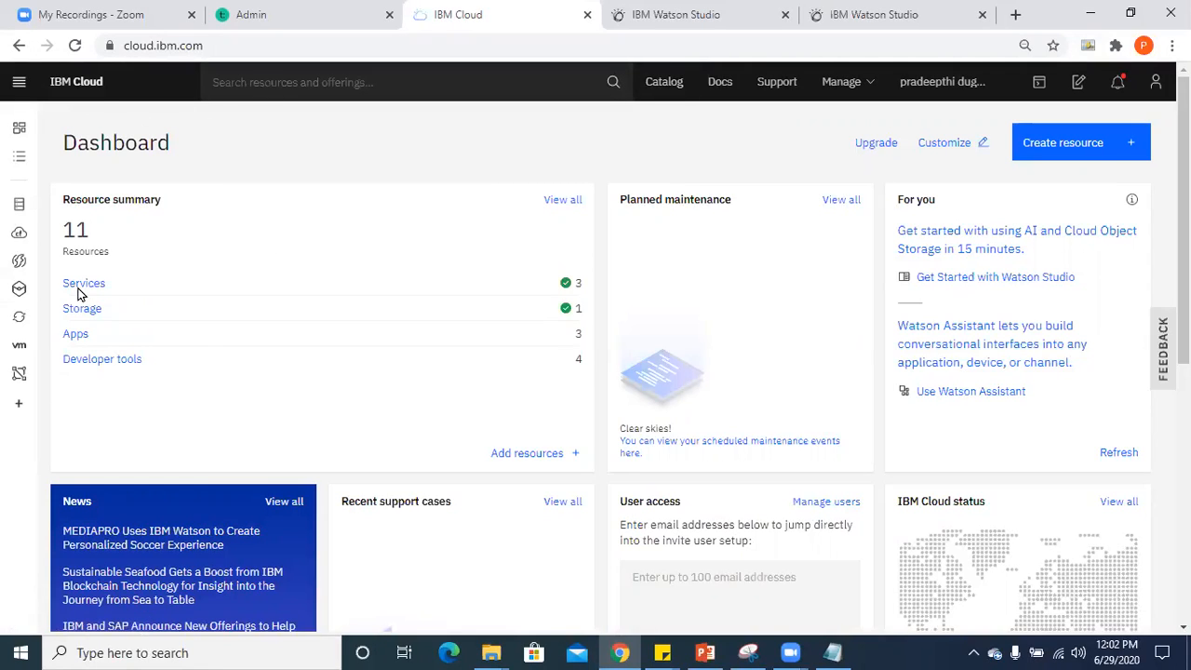
click(612, 85)
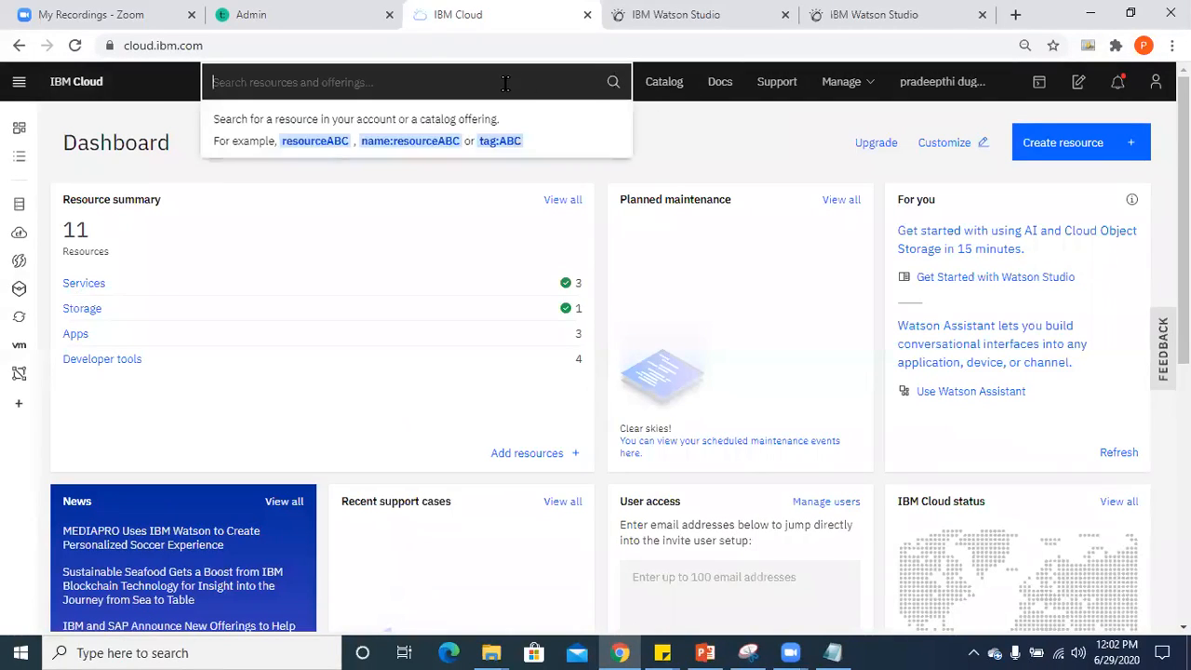
text(node-red)
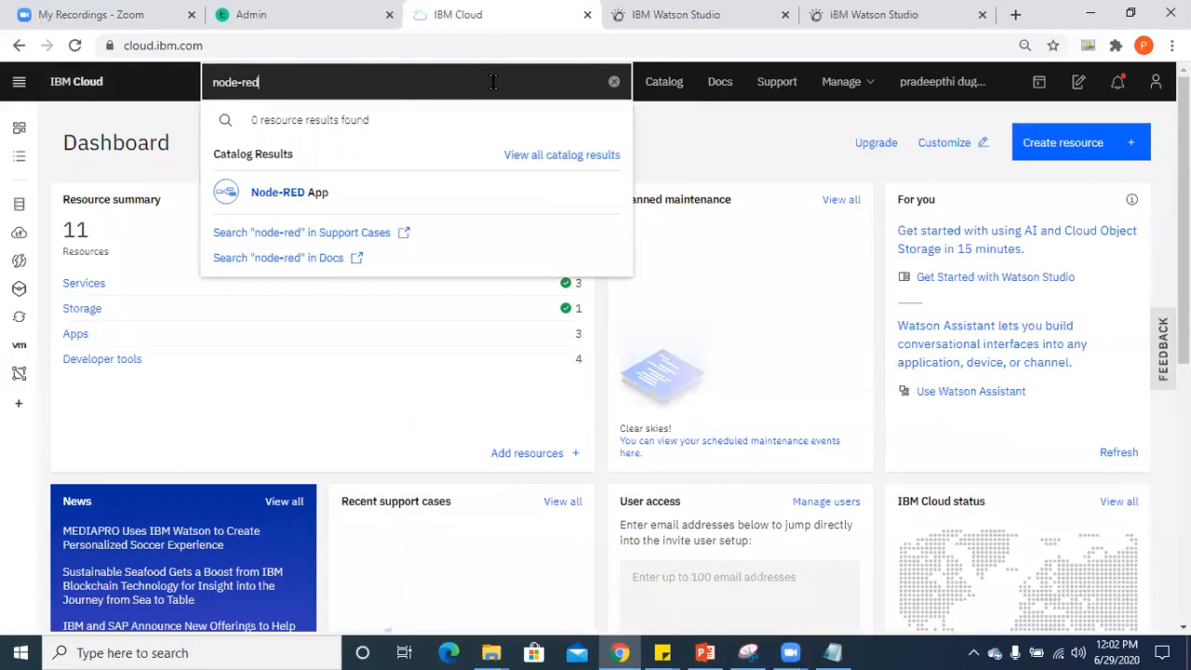
click(290, 192)
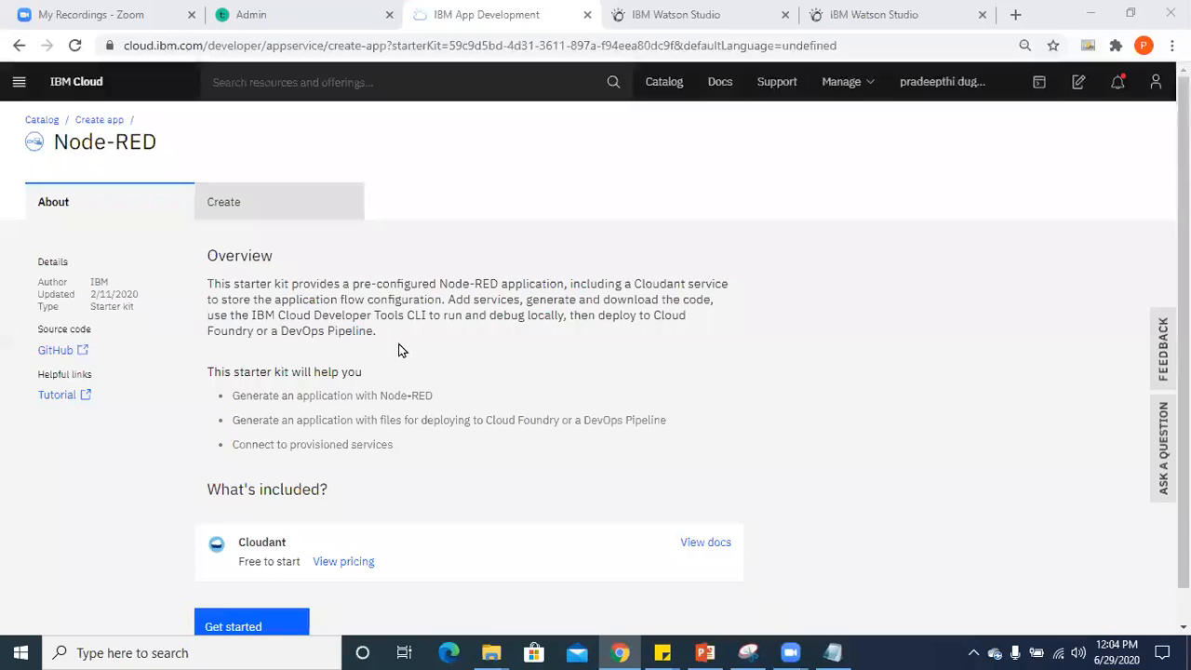
Starting from the dashboard, find the Node-RED App by searching for "node-" and open the starter kit's creation form.
click(72, 84)
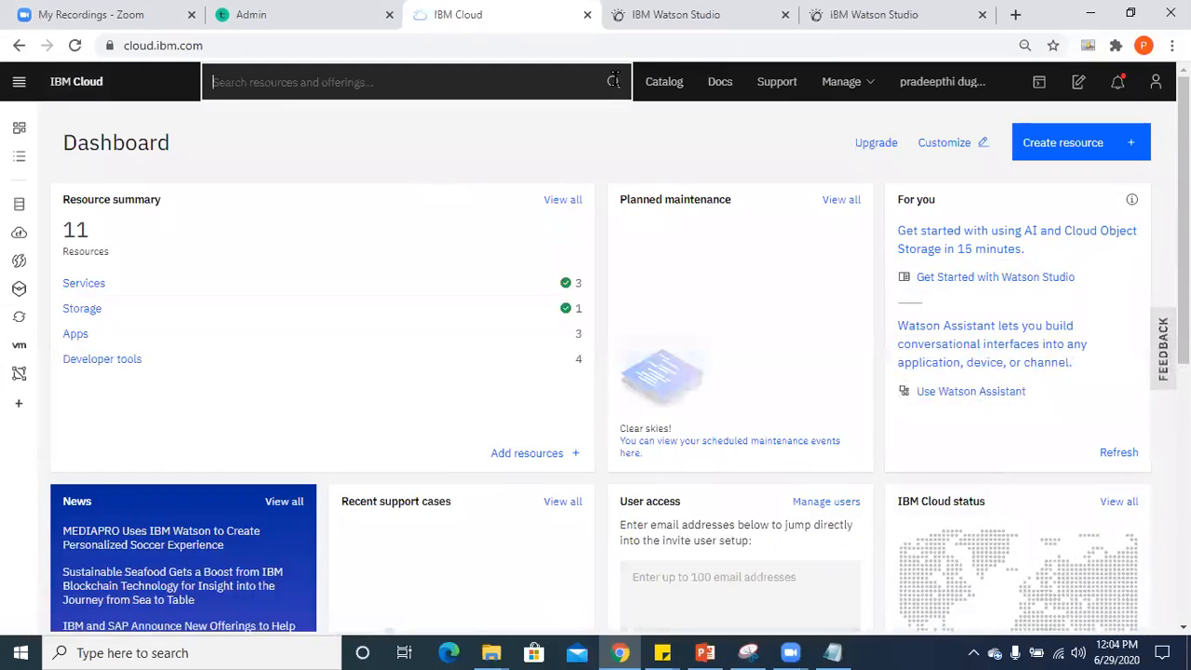
click(611, 82)
text(node-)
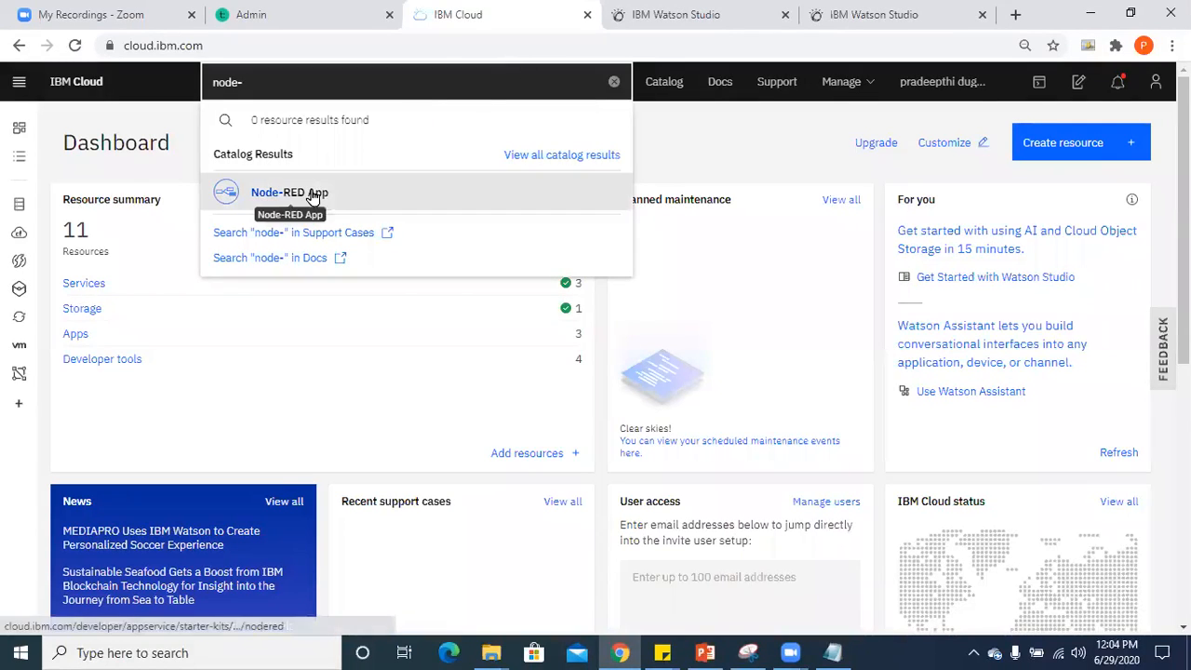
click(315, 195)
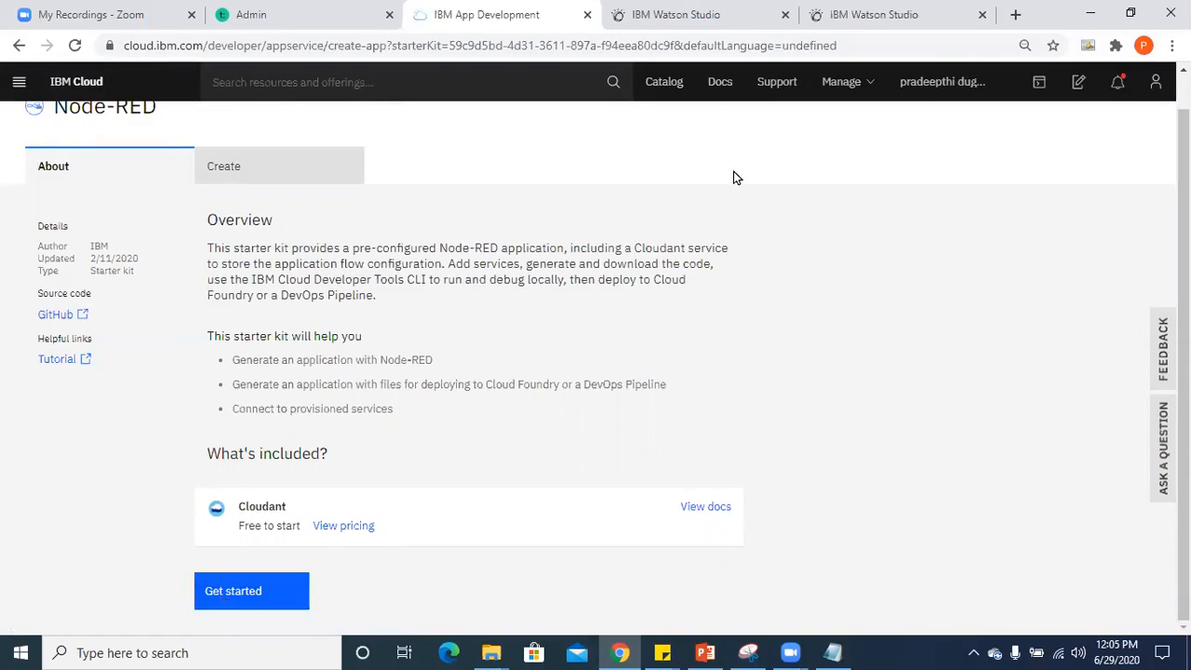
click(236, 601)
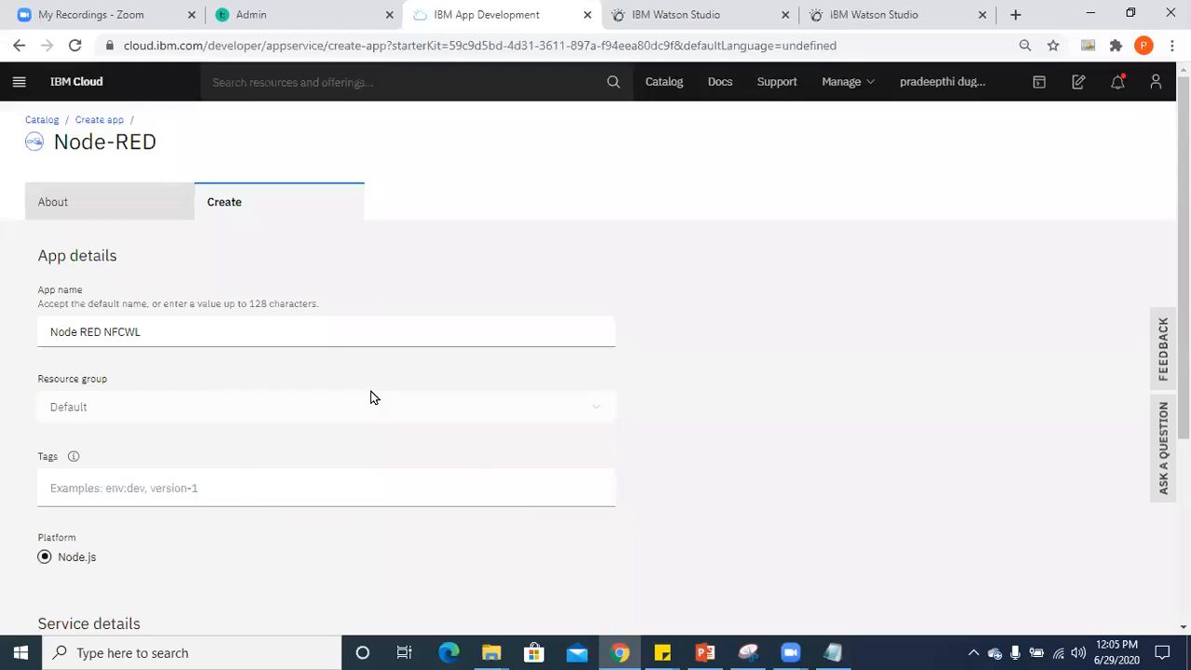
click(228, 202)
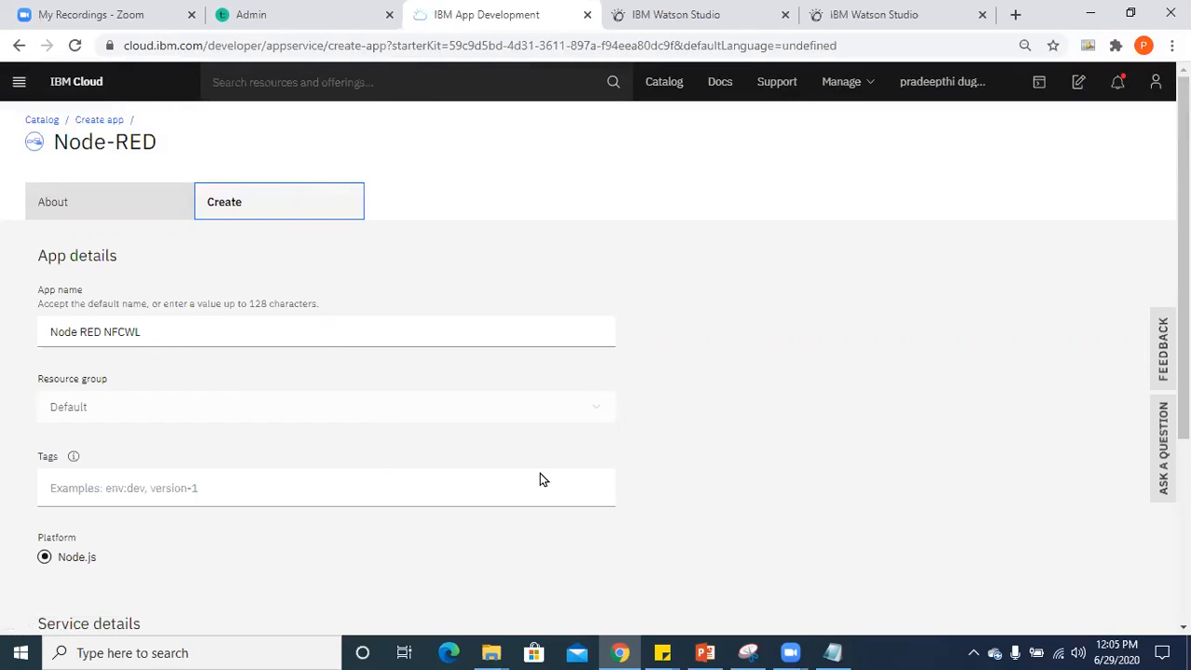
Create the app with the default name Node RED NFCWL, the Node.js platform, Cloudant region Sydney and the Lite pricing plan.
scroll(596, 373, down, 5)
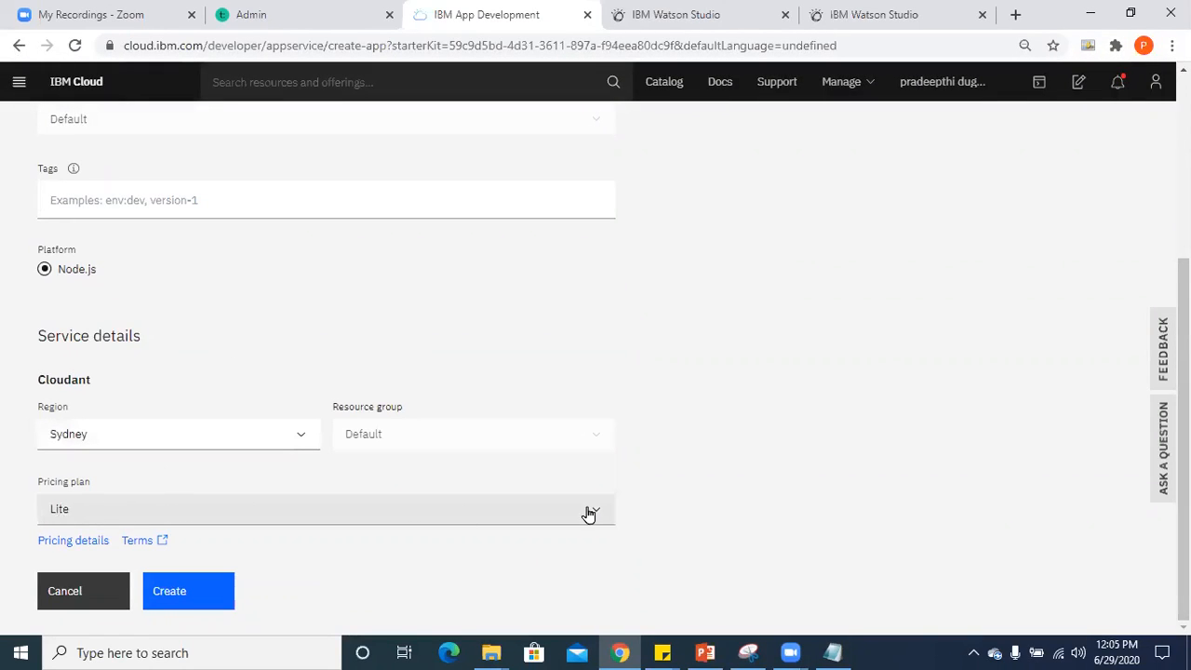
scroll(1119, 511, up, 2)
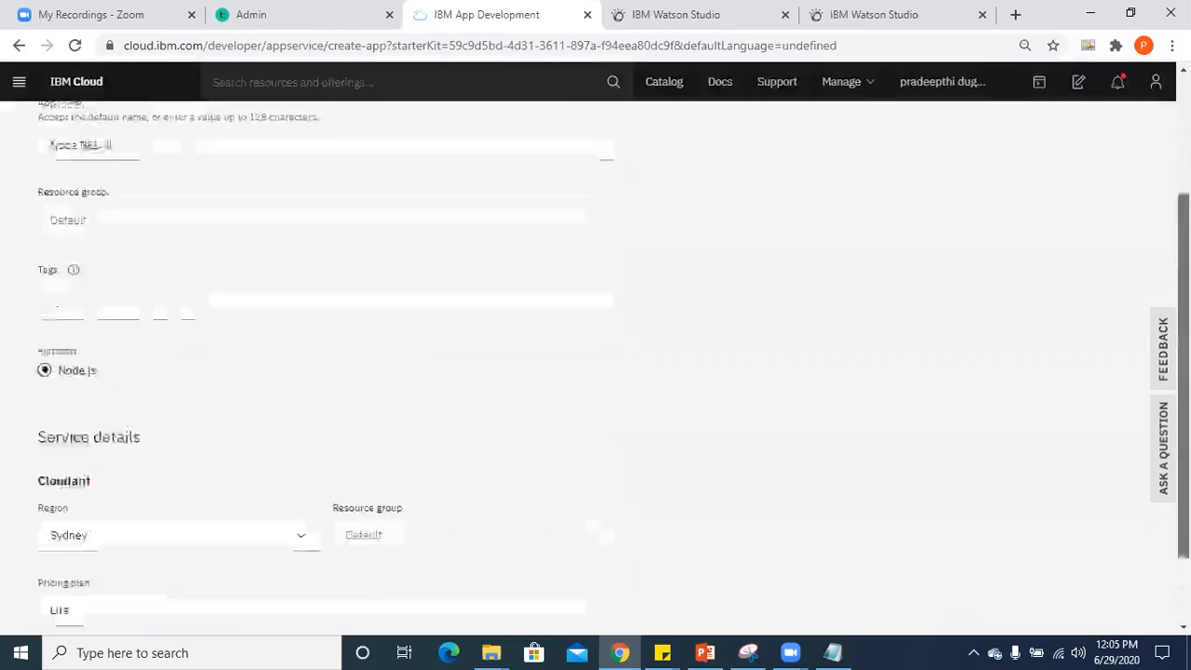
scroll(595, 363, up, 4)
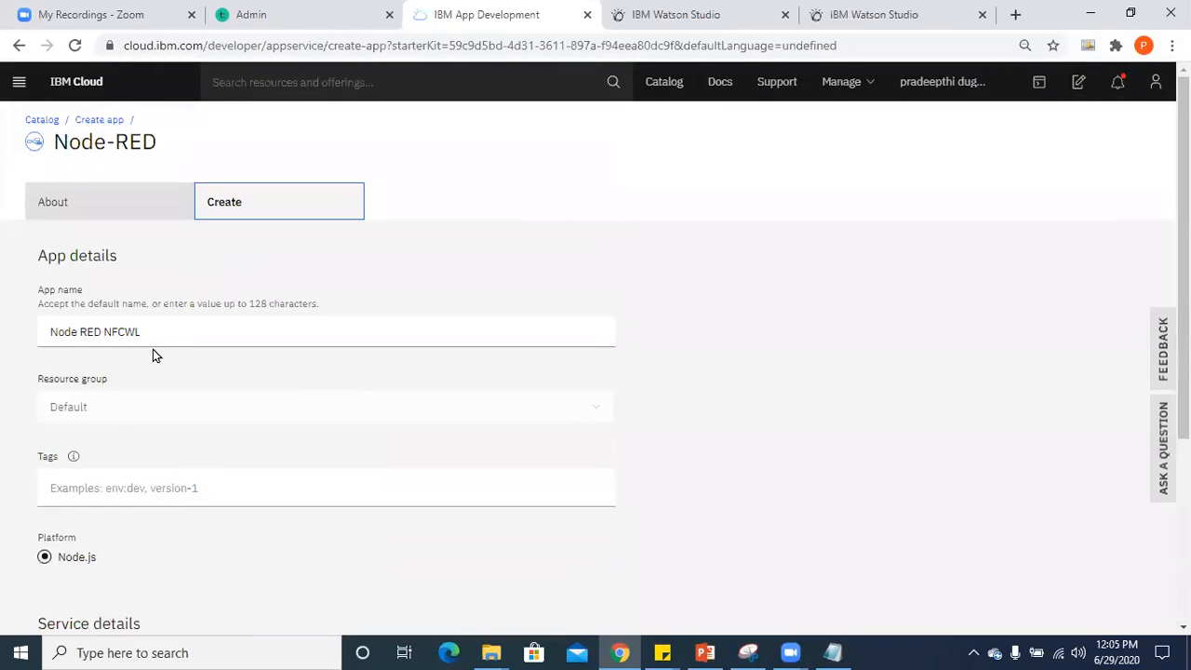
drag(149, 332, 44, 331)
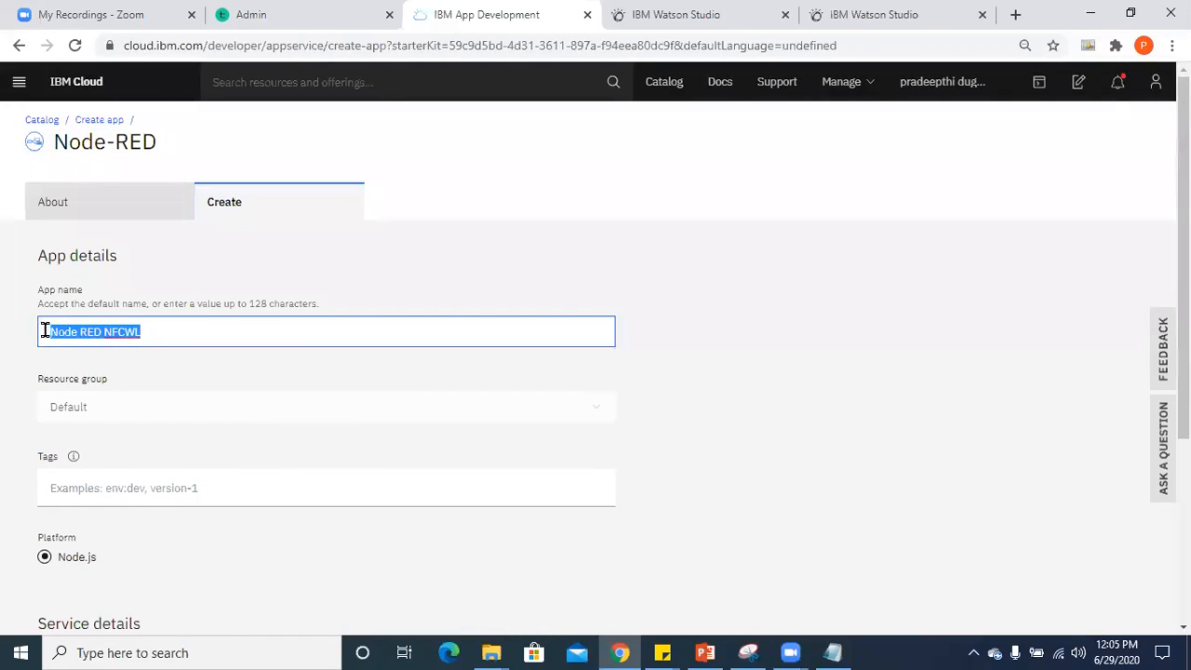
click(197, 333)
drag(173, 331, 41, 333)
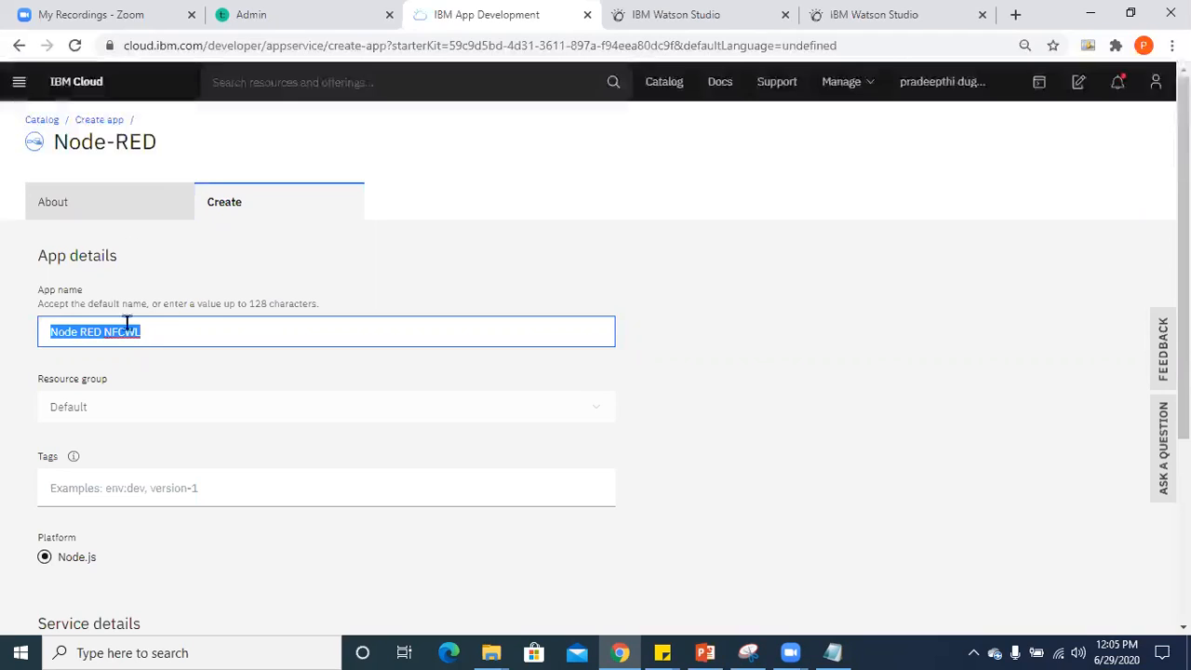
click(174, 331)
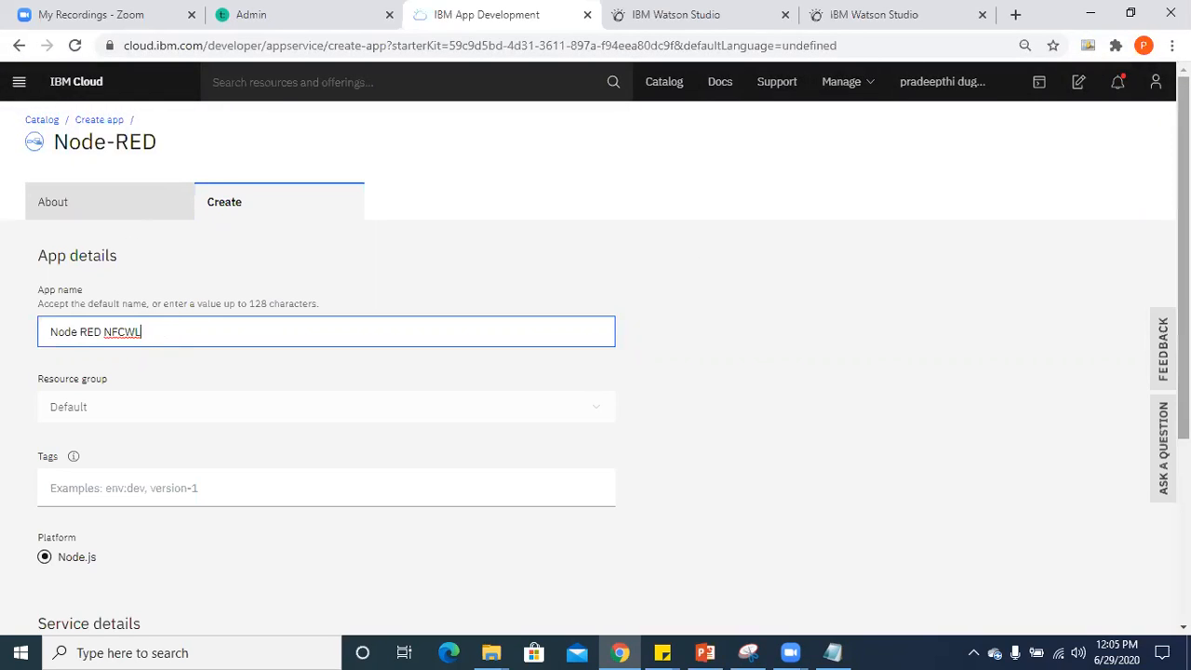
scroll(595, 372, down, 3)
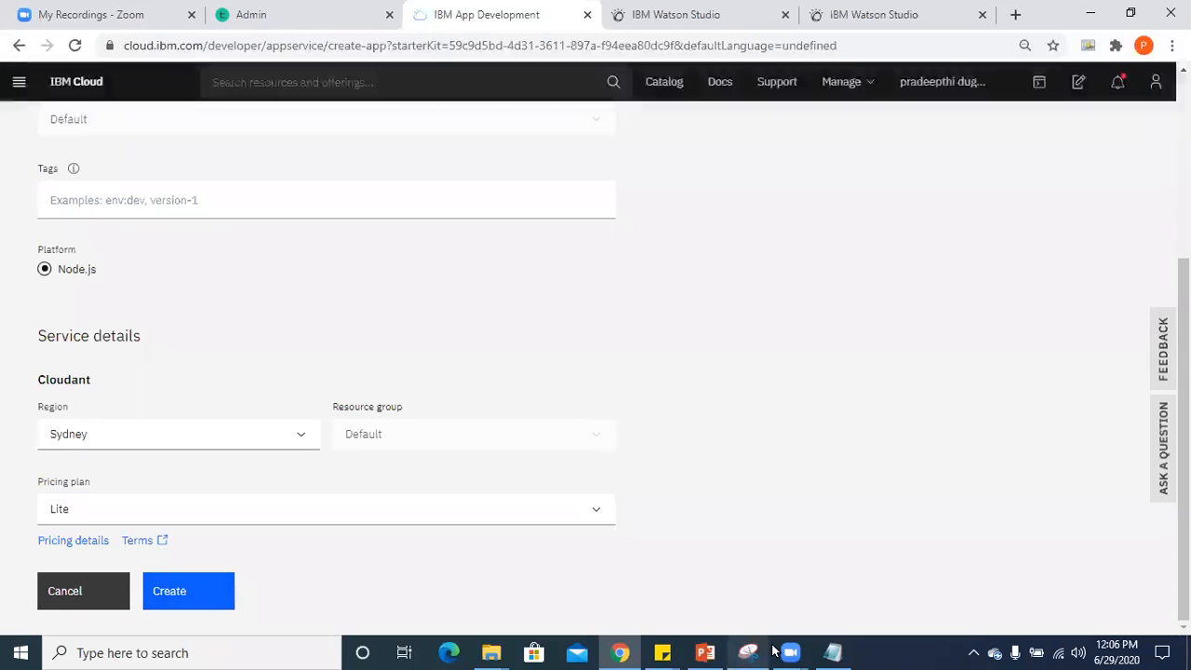
click(188, 593)
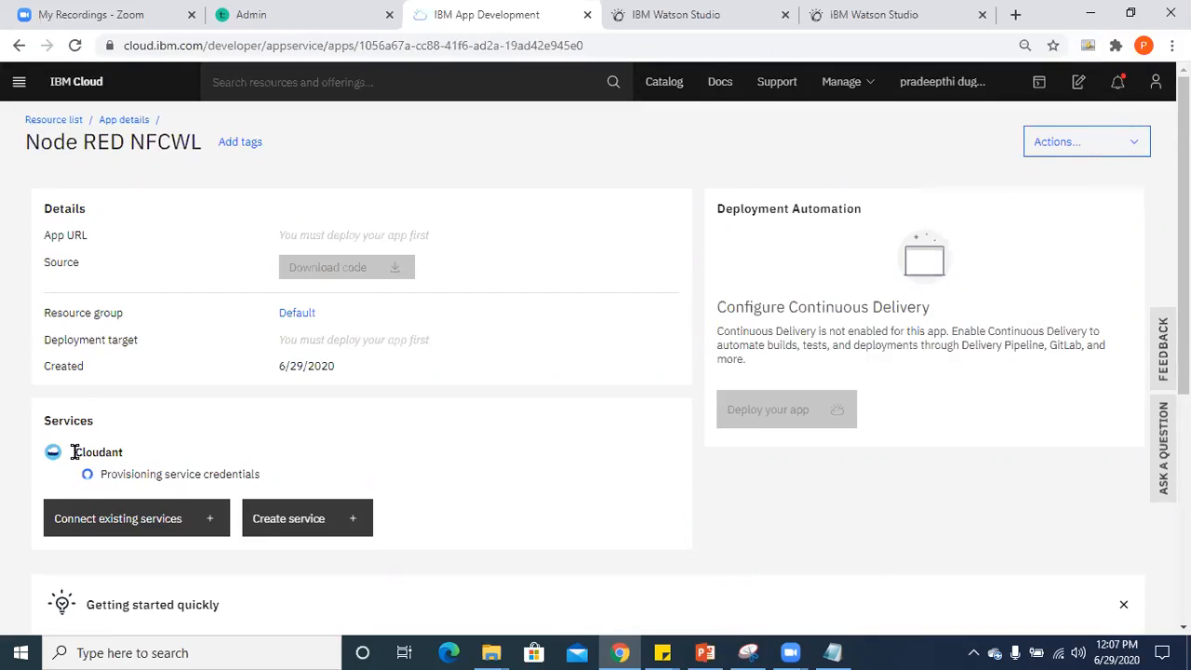
drag(78, 453, 124, 456)
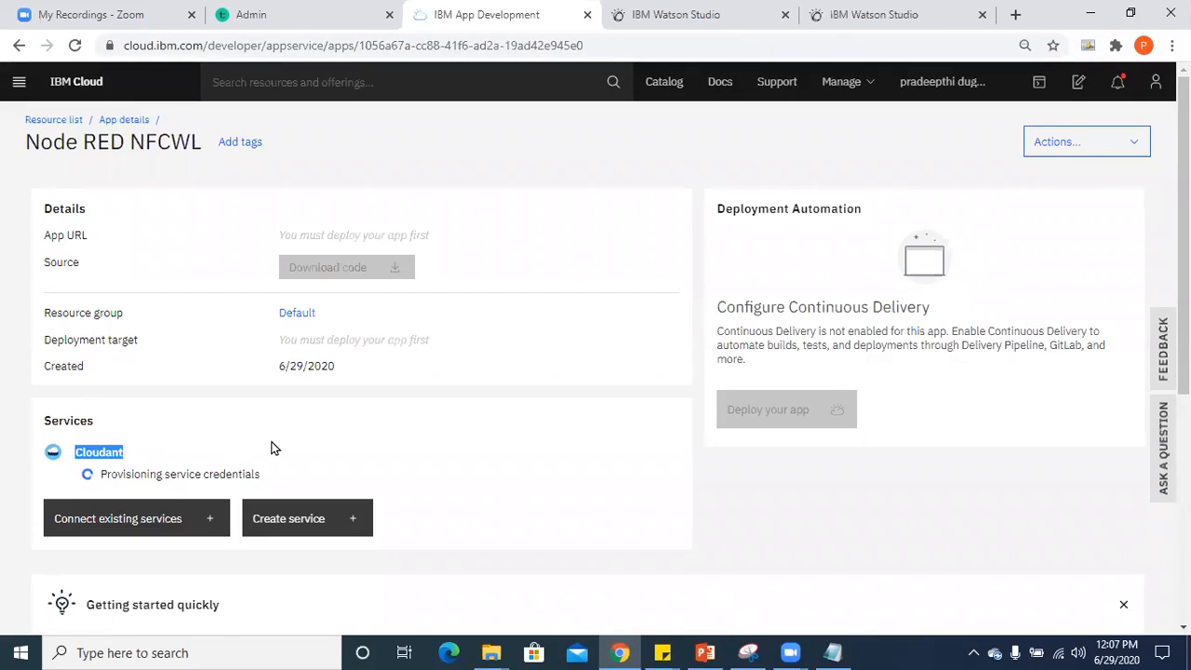
click(238, 447)
drag(124, 454, 74, 452)
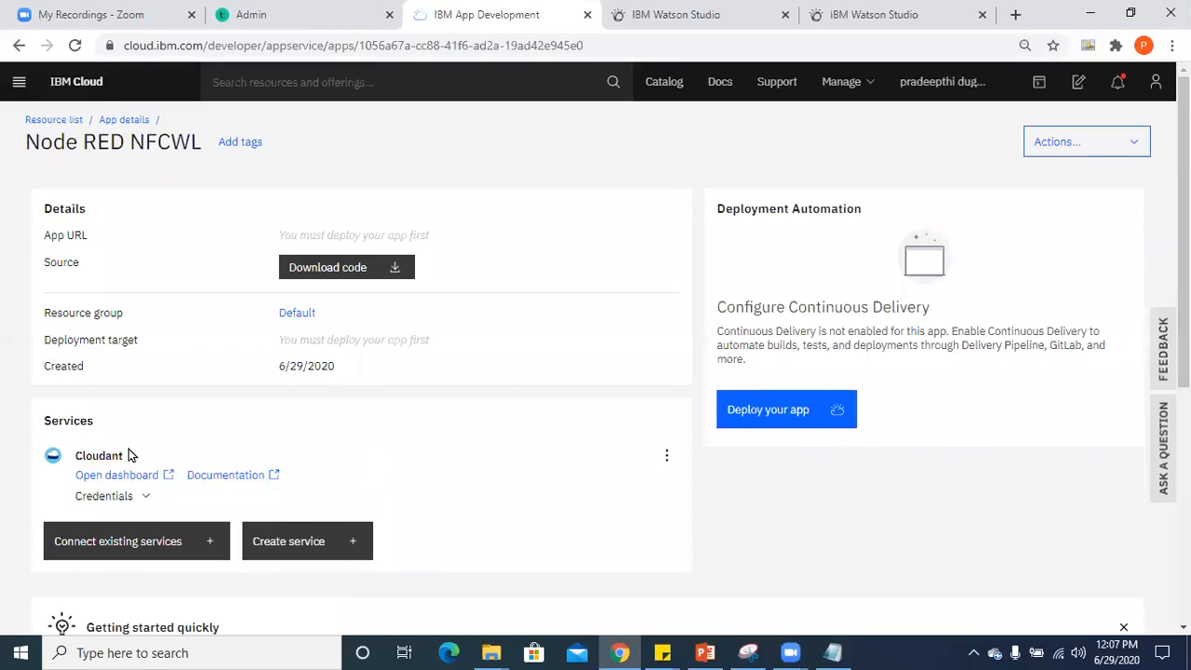
drag(124, 456, 77, 454)
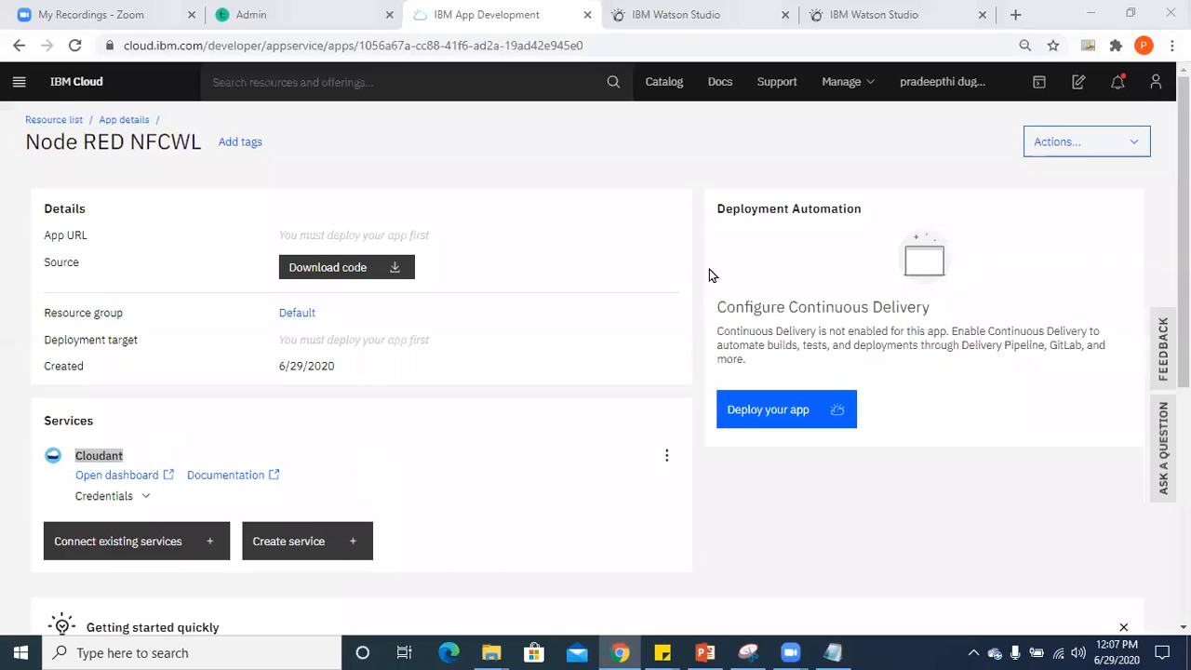
drag(718, 307, 904, 297)
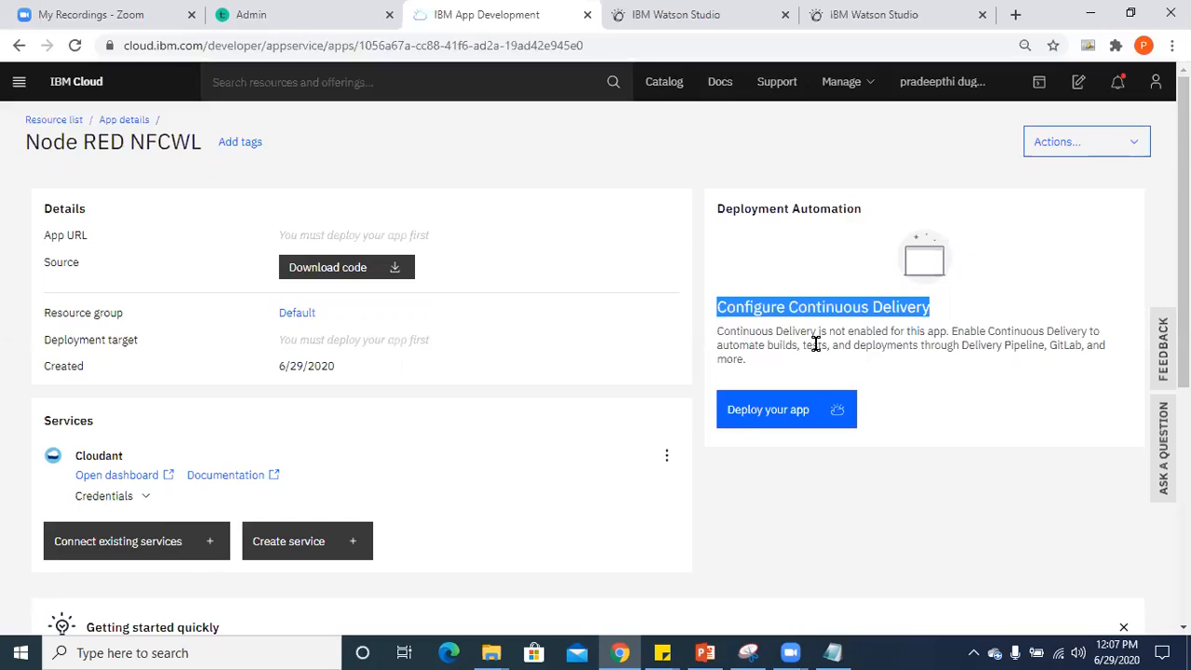
drag(849, 344, 1020, 345)
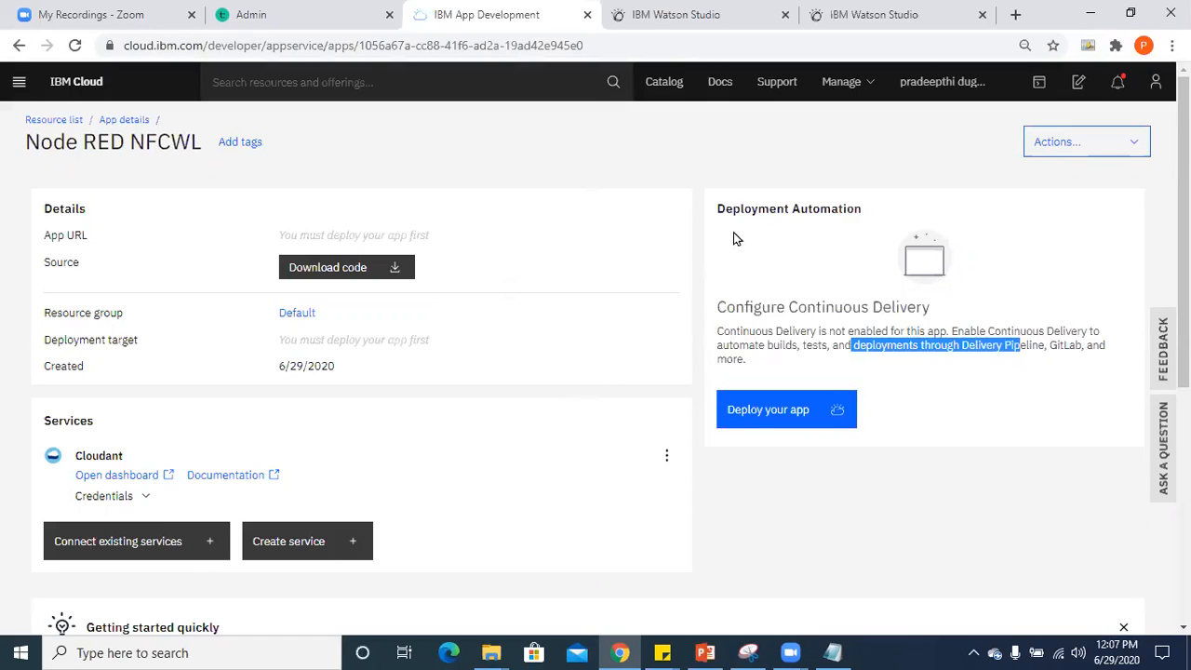
Start deploying the app to Cloud Foundry and generate a new IBM Cloud API key with the default key name.
click(765, 412)
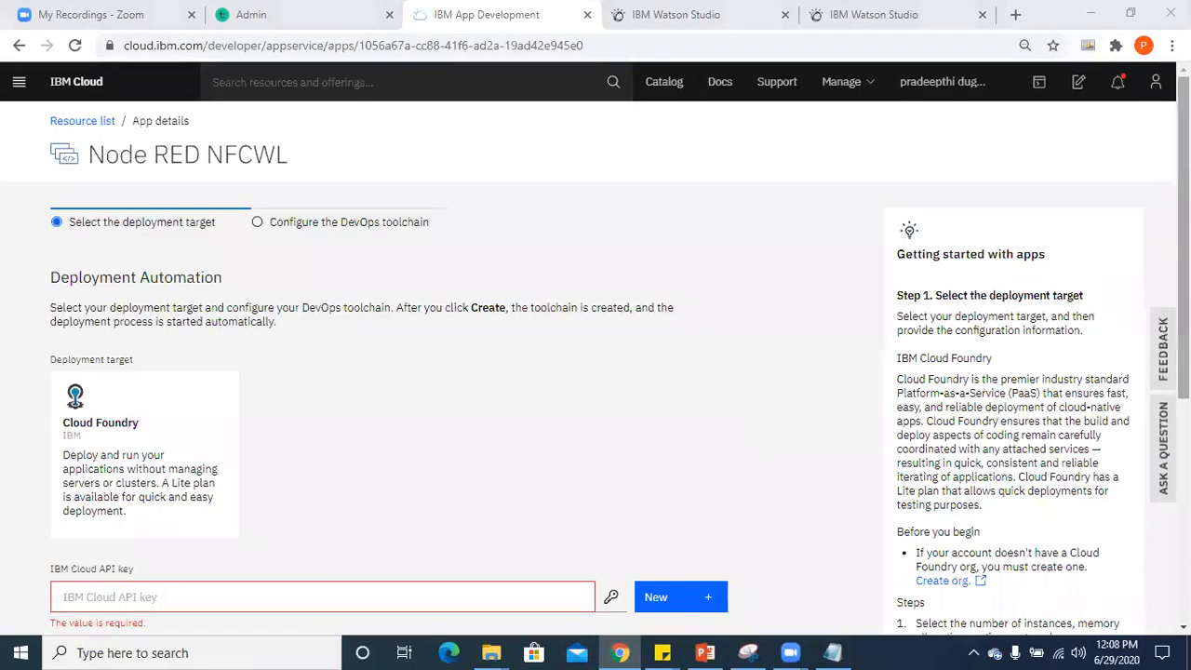
scroll(550, 305, down, 1)
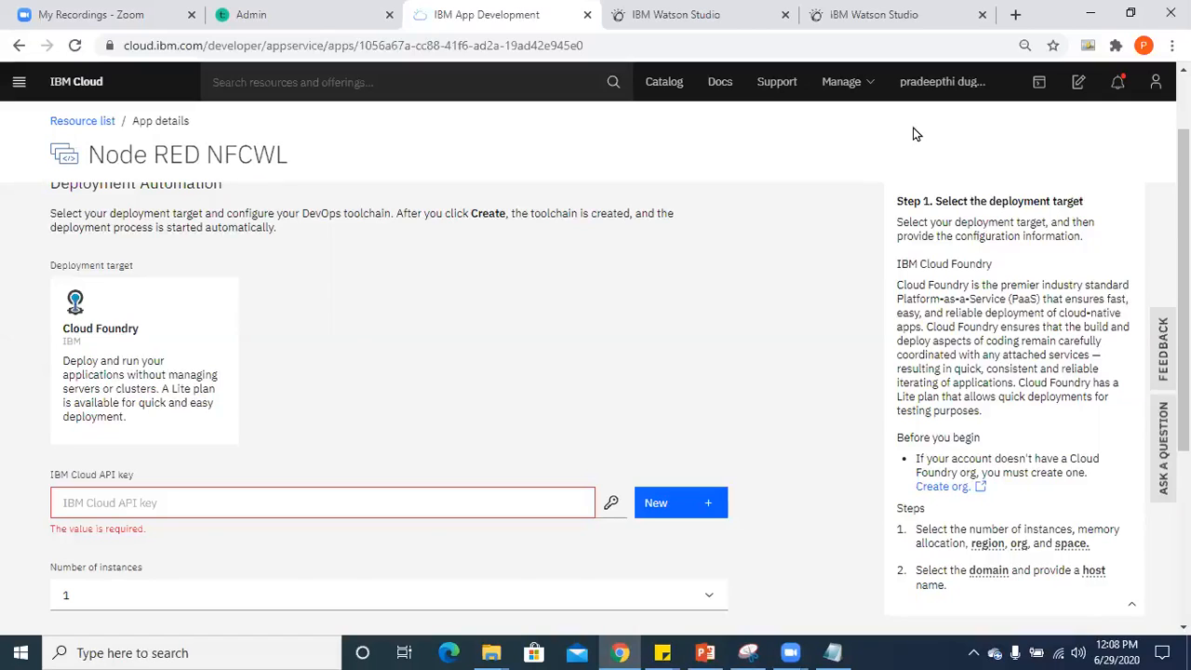
click(279, 499)
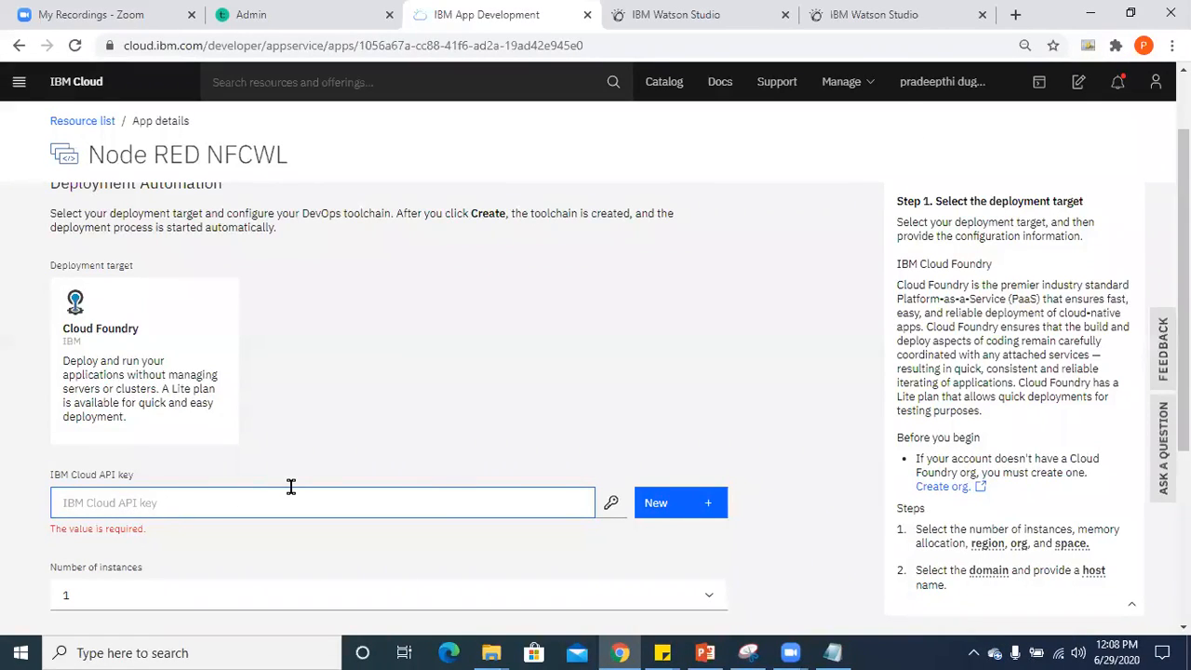
click(679, 504)
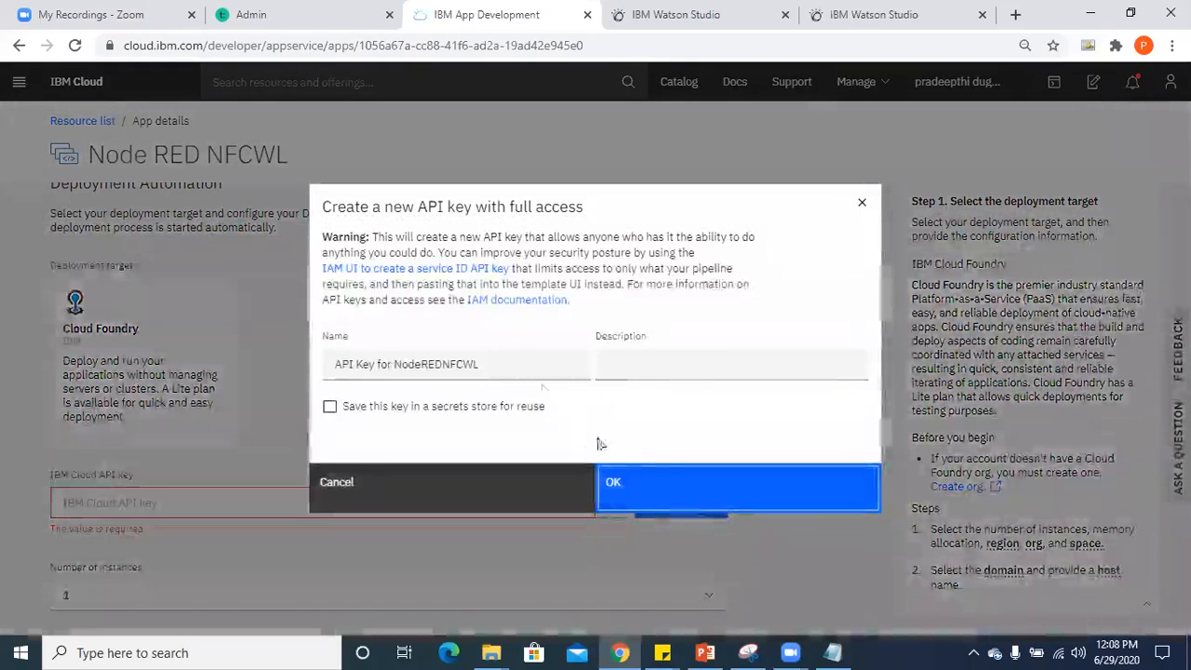
click(642, 501)
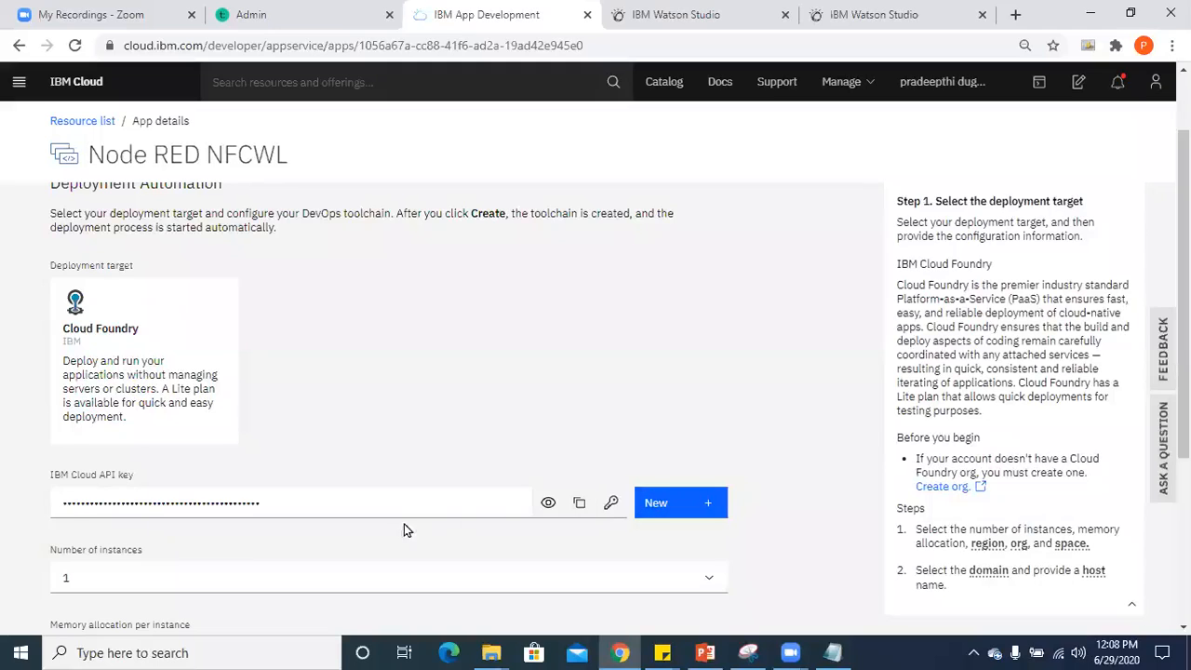
Try memory allocations of 640, 384 and 320 MB per instance, and set the allocation back to 256 MB.
scroll(614, 380, down, 1)
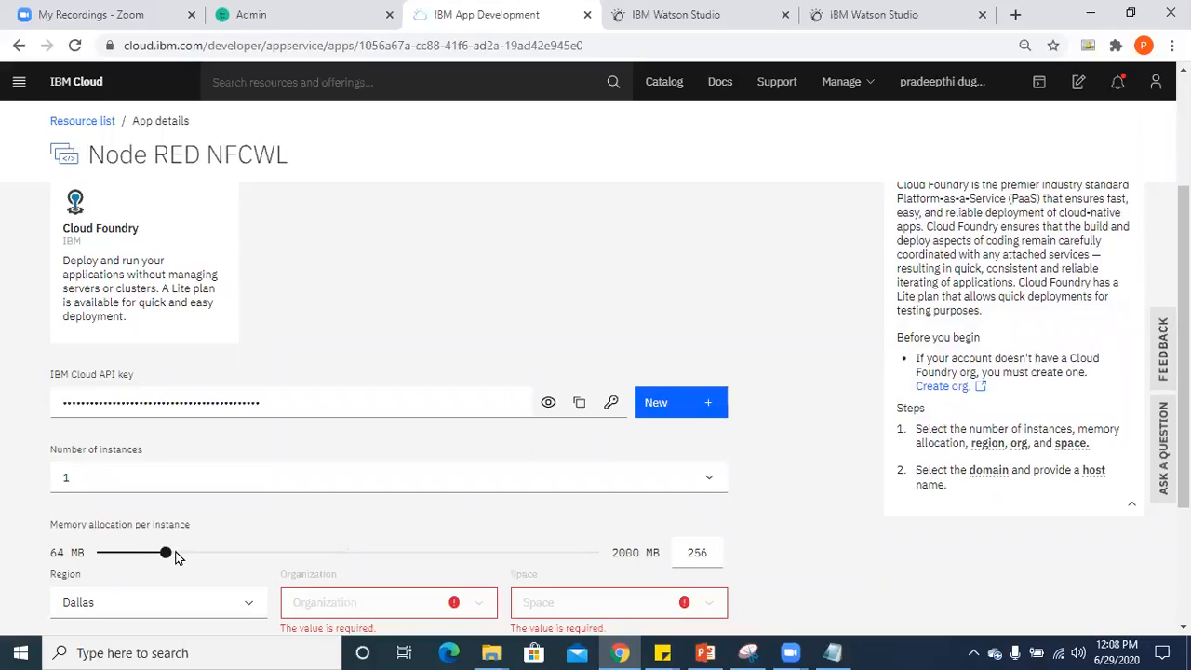
drag(168, 555, 249, 554)
drag(708, 549, 682, 551)
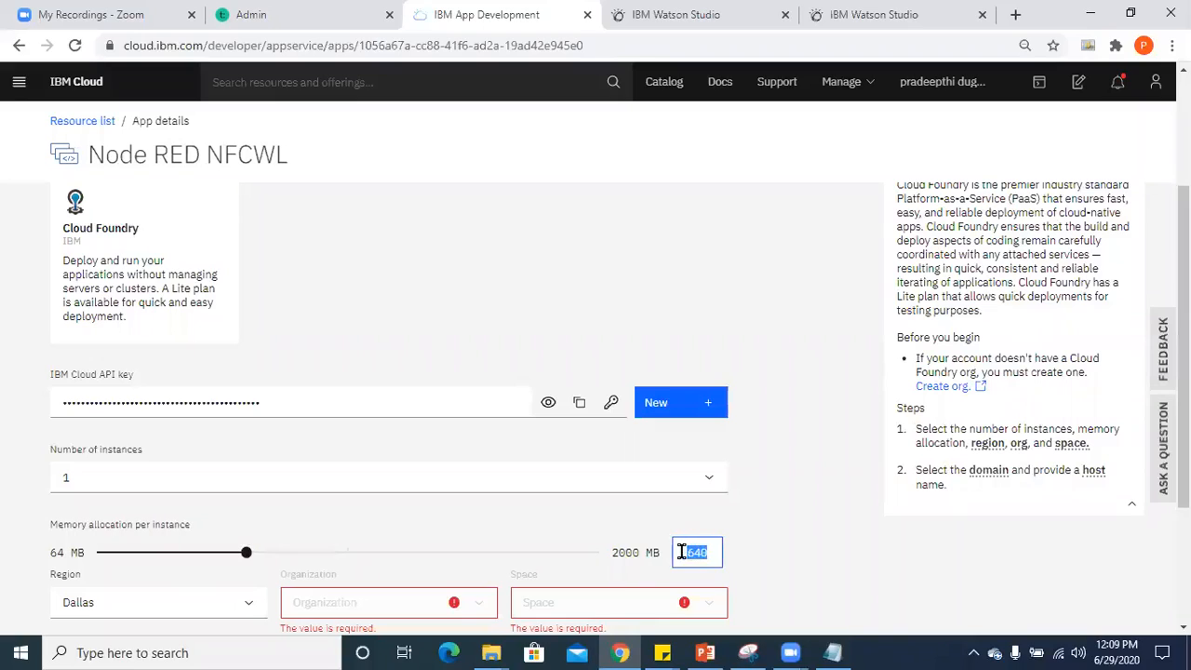
drag(249, 555, 174, 556)
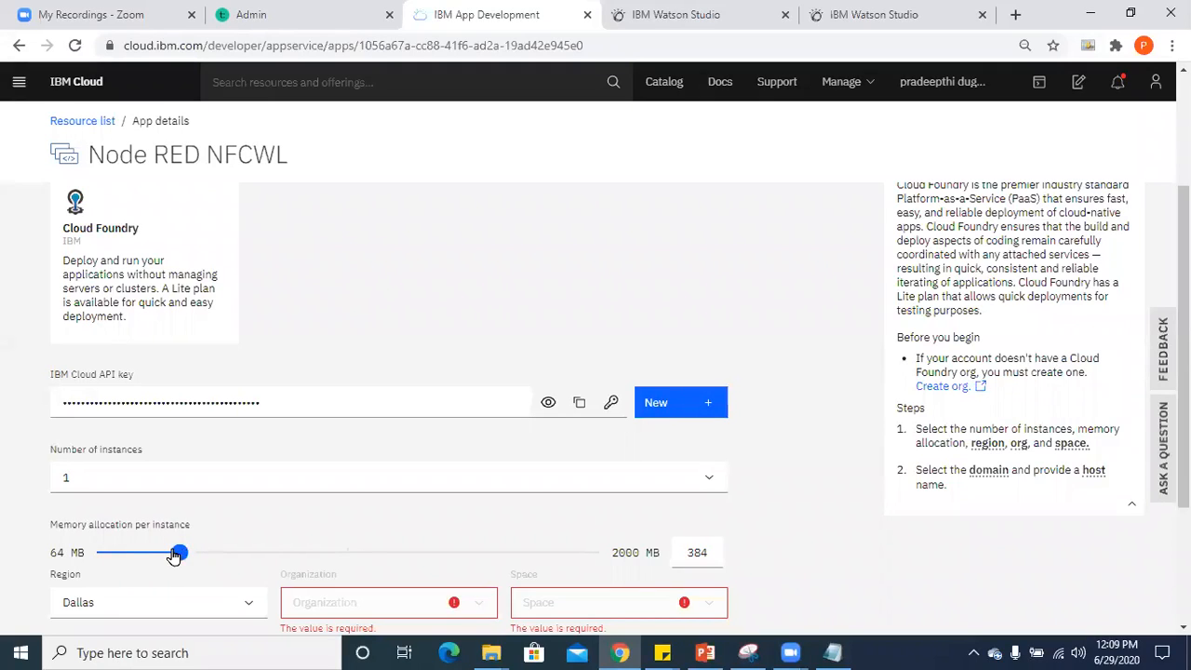
click(163, 556)
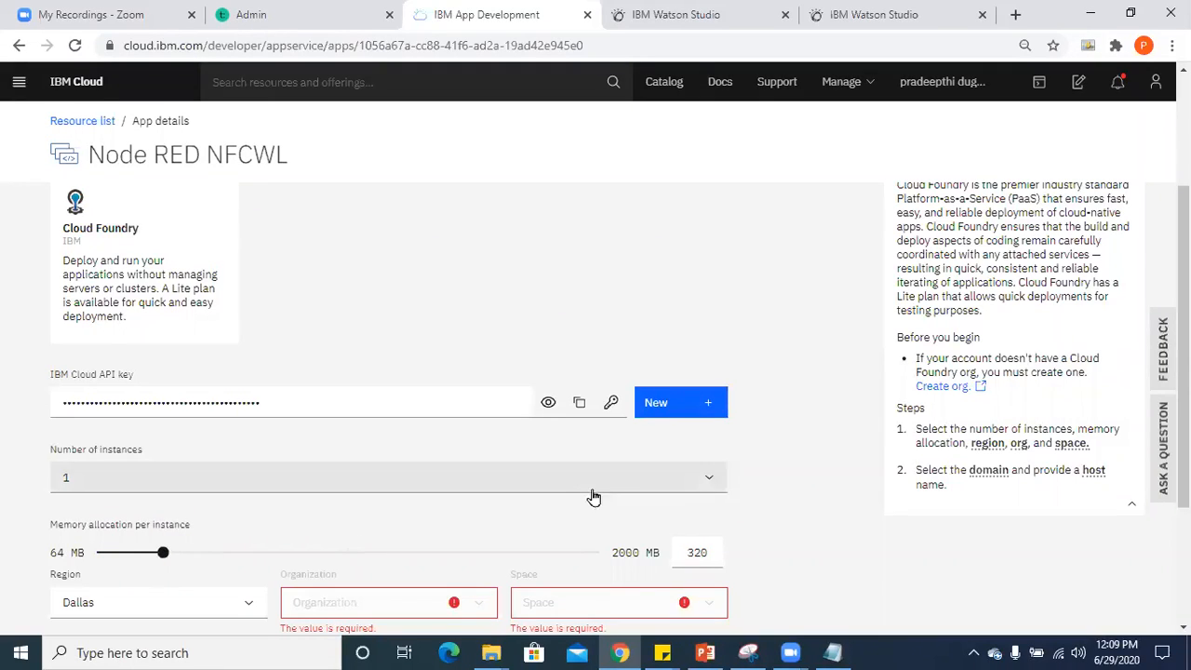
drag(716, 555, 677, 554)
text(256)
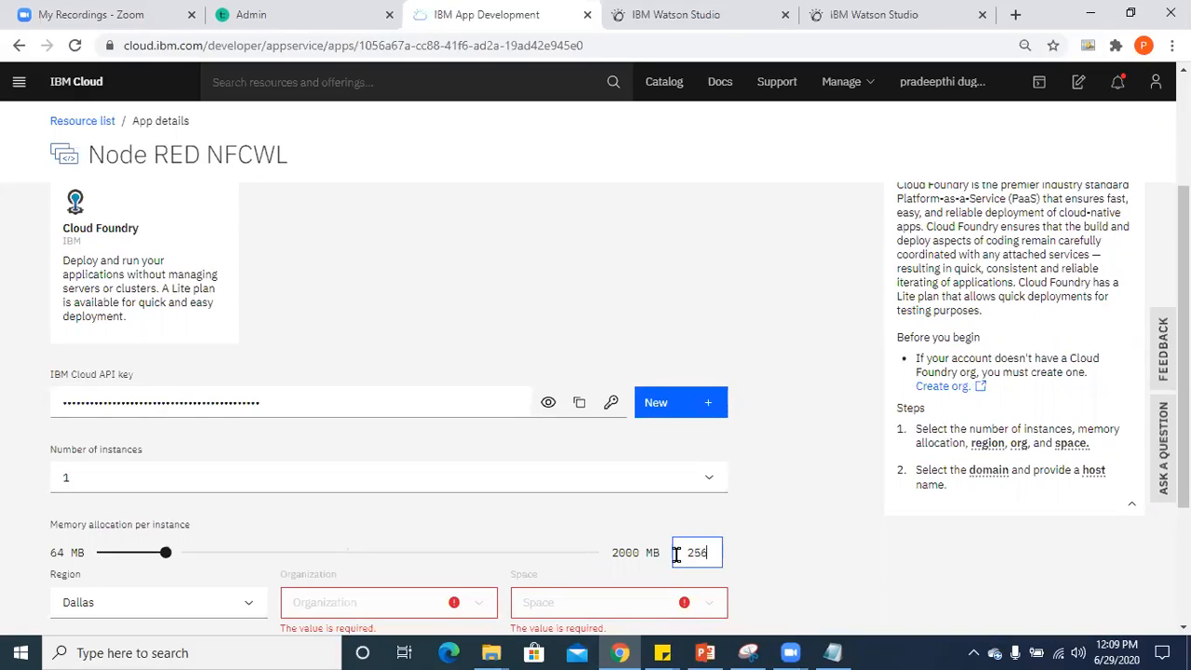
Try Sydney and Dallas as the deployment region to check whether an organization and space are offered.
scroll(596, 407, down, 1)
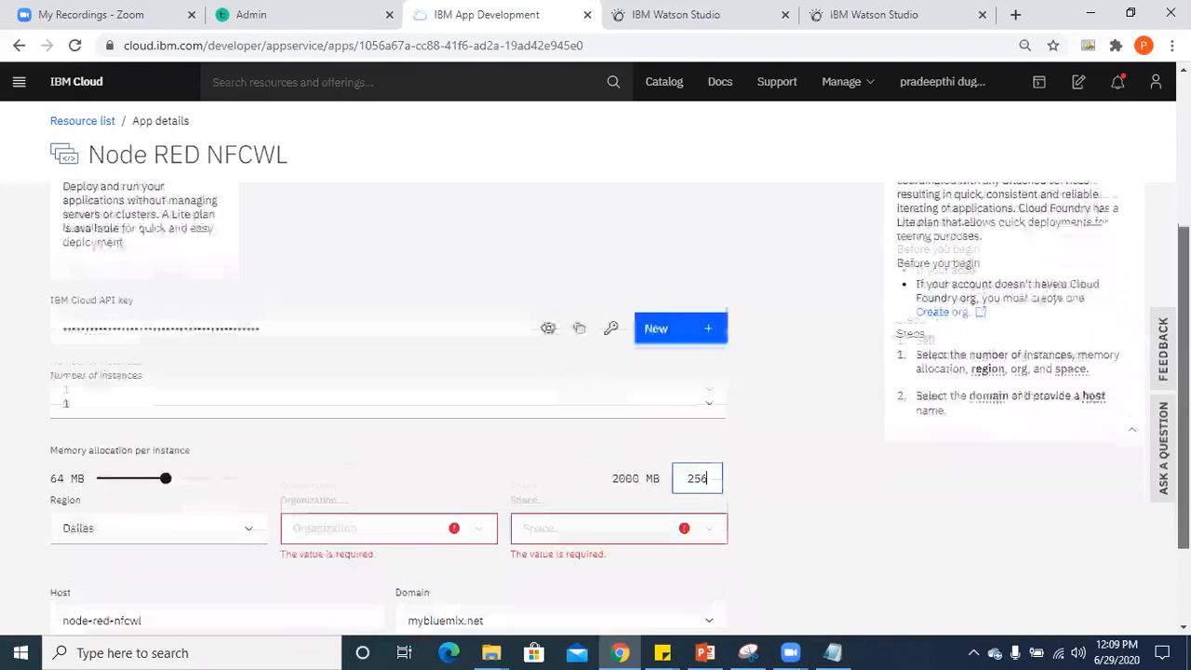
click(246, 514)
click(70, 587)
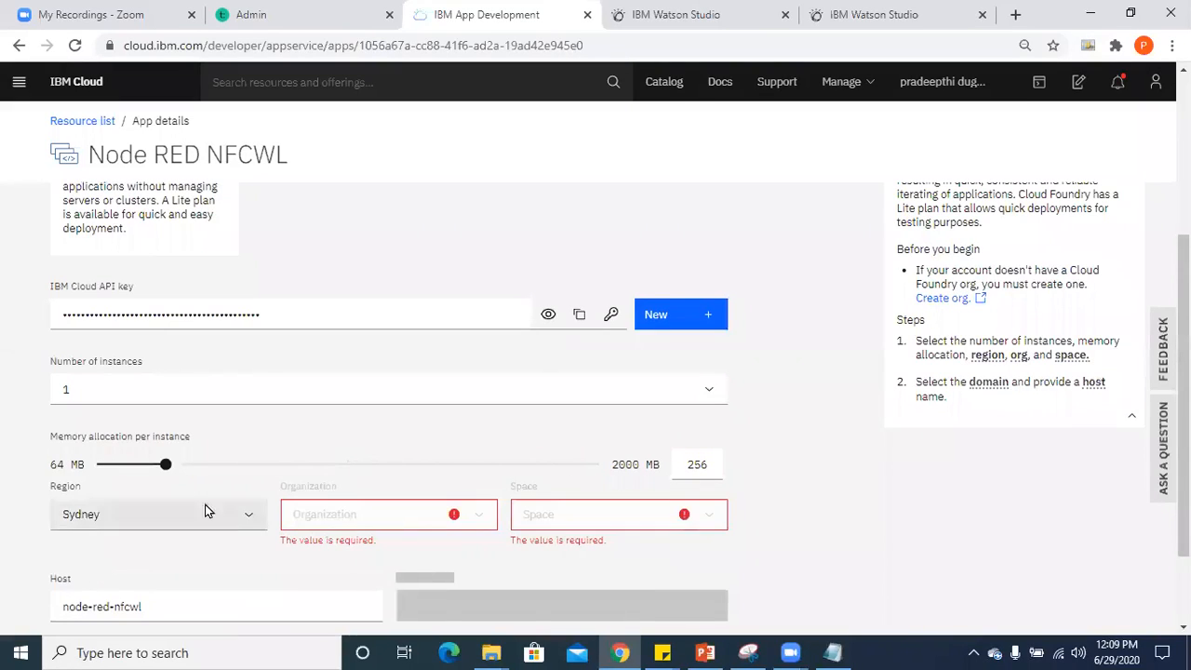
click(242, 516)
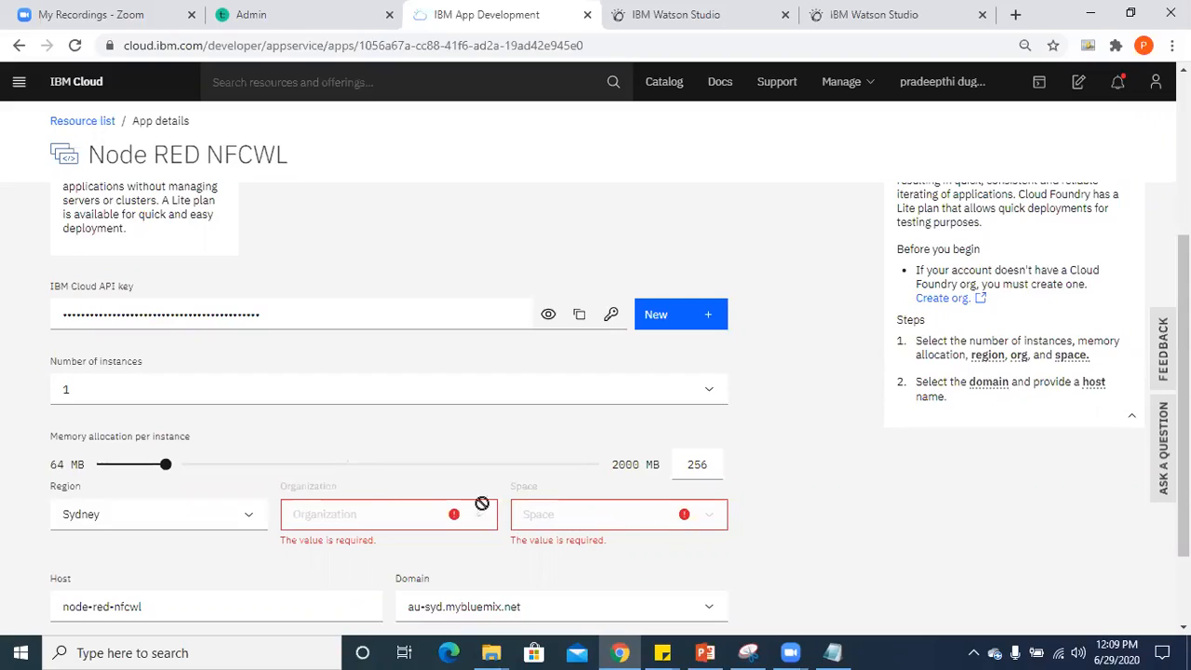
click(253, 518)
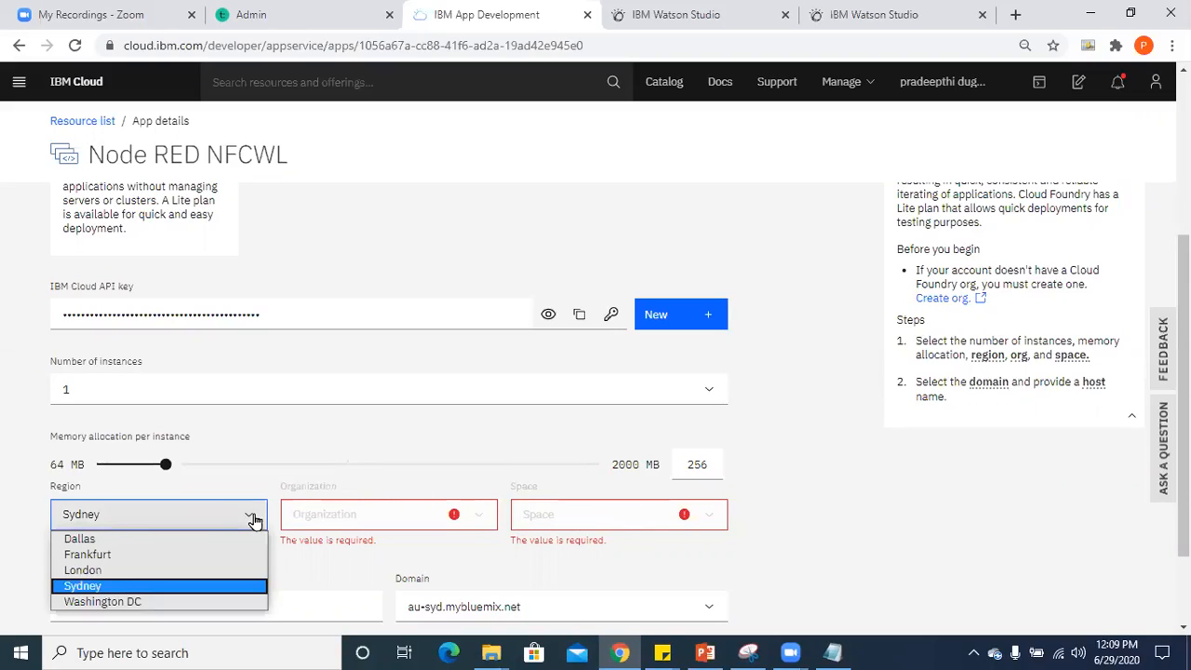
click(127, 539)
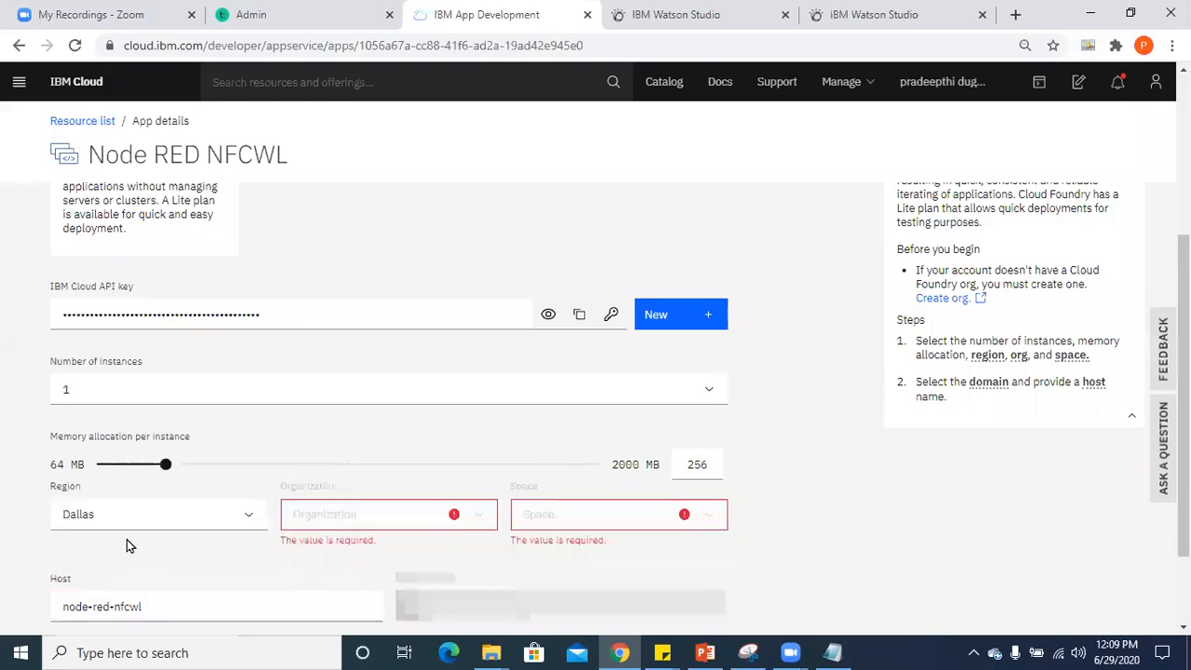
click(255, 518)
click(130, 541)
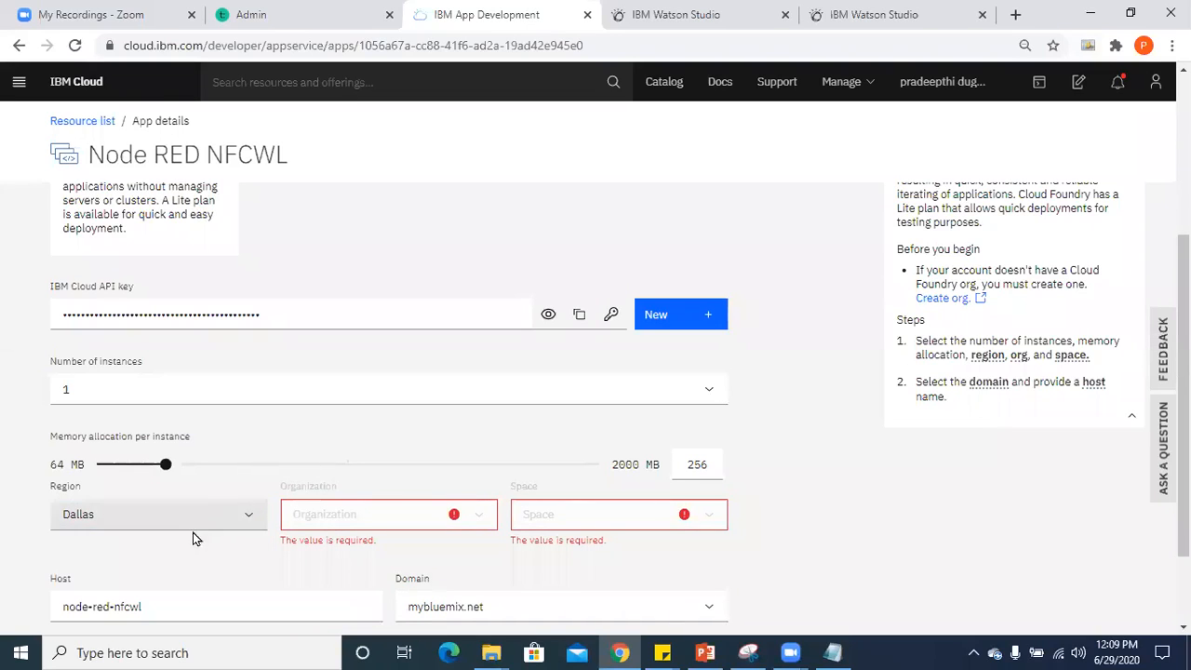
Set the deployment region to London, keeping the organization and dev space that are filled in for it.
click(250, 523)
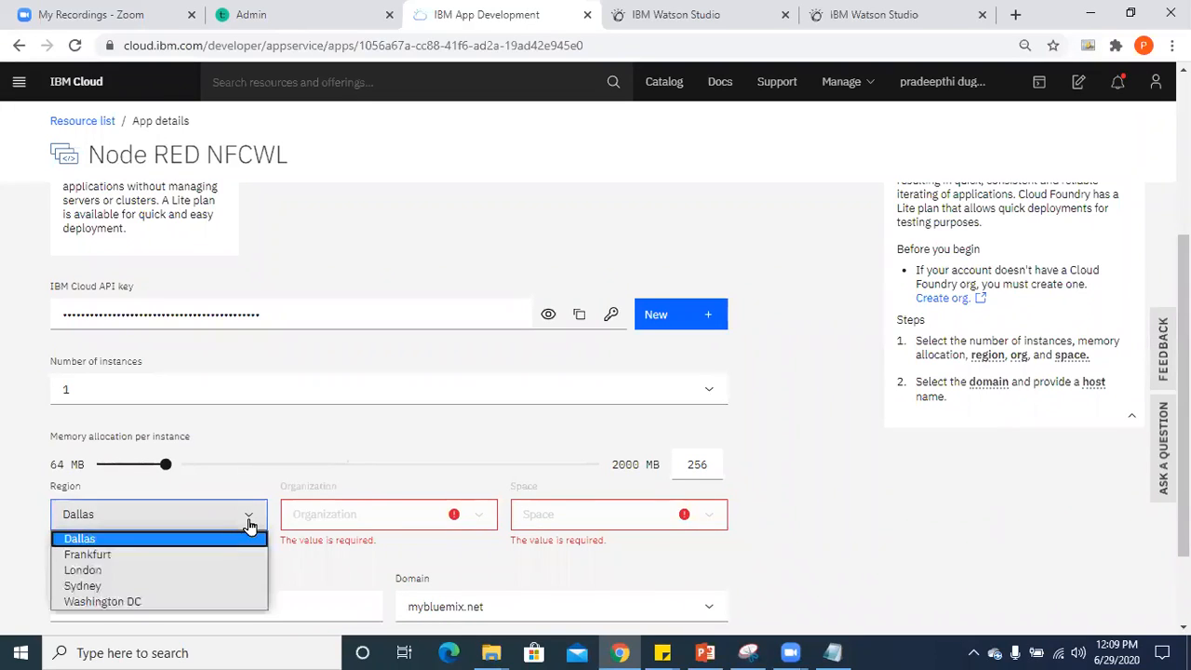
click(195, 568)
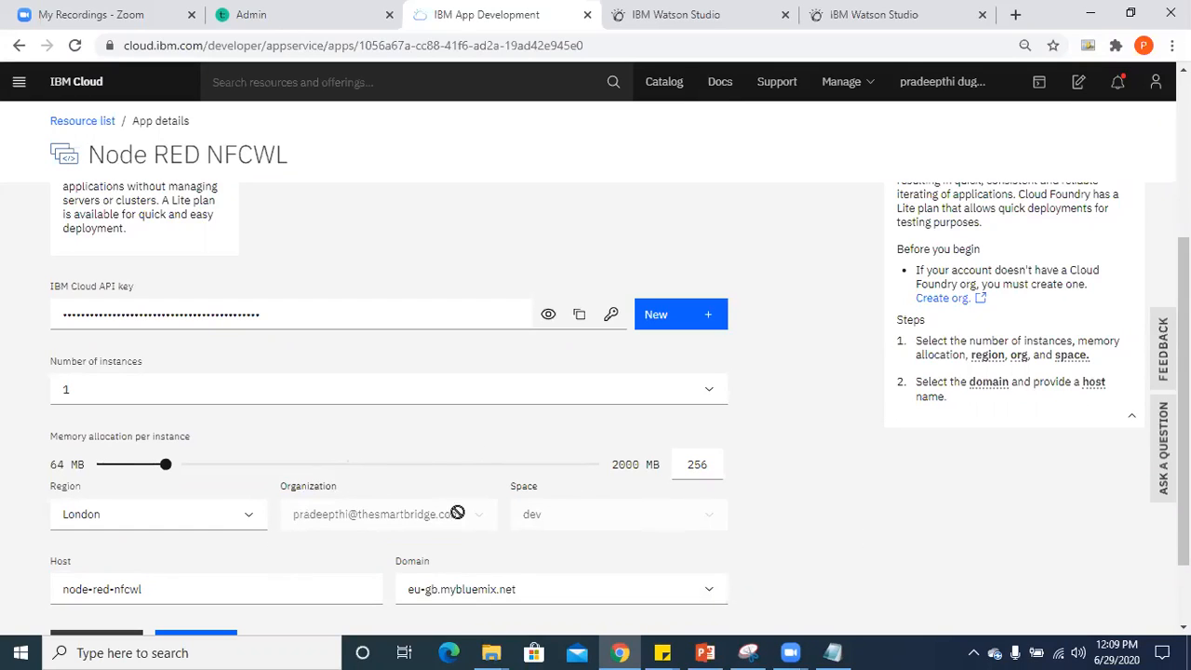
click(249, 517)
click(121, 571)
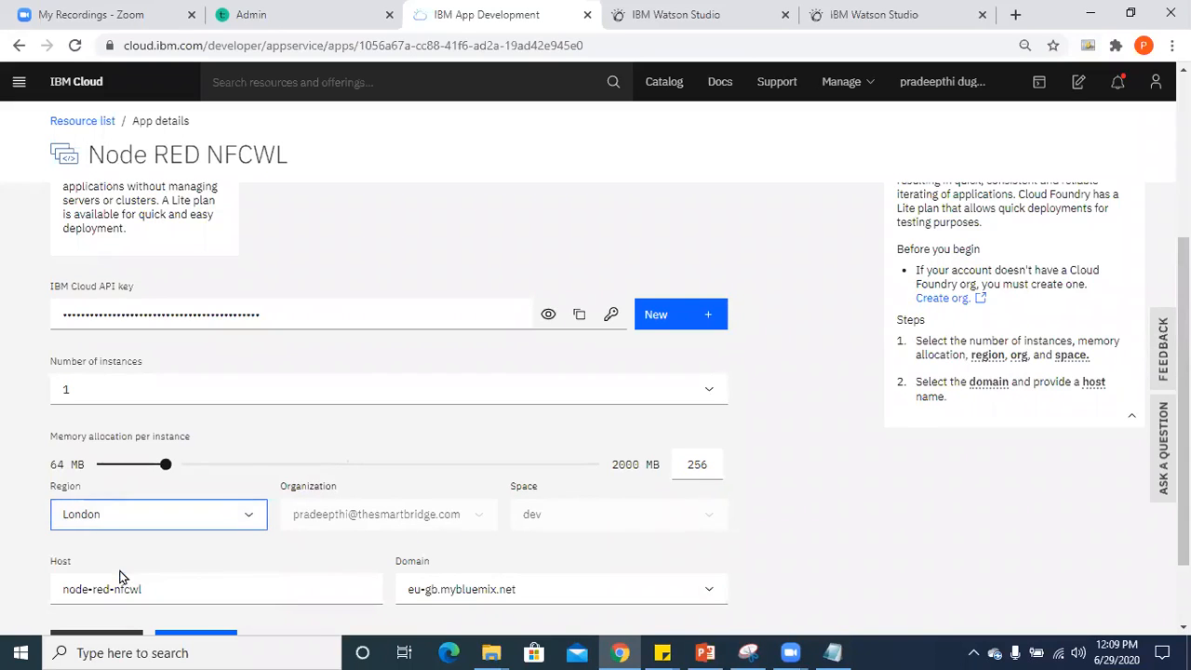
click(247, 522)
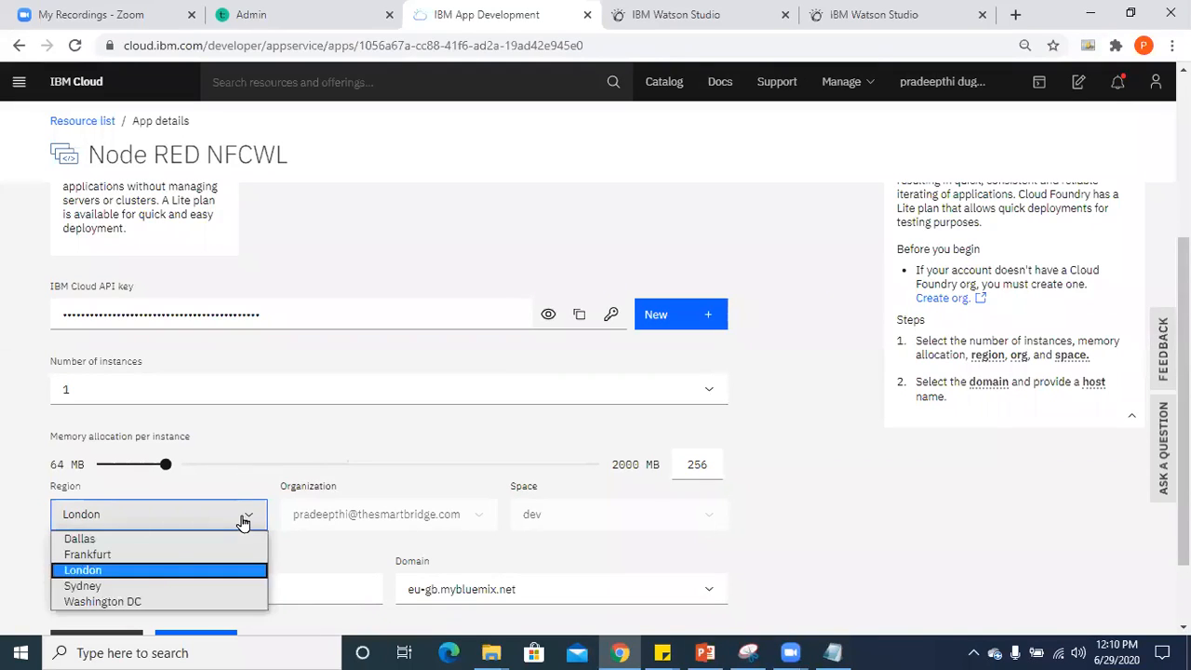
click(156, 569)
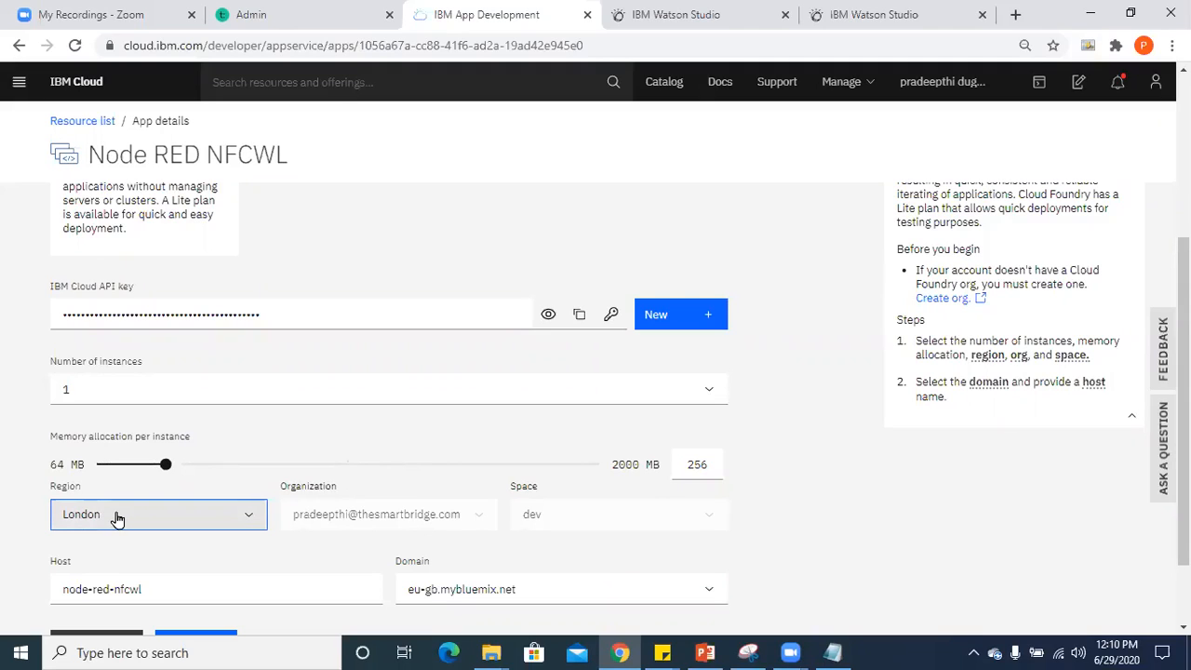
click(249, 523)
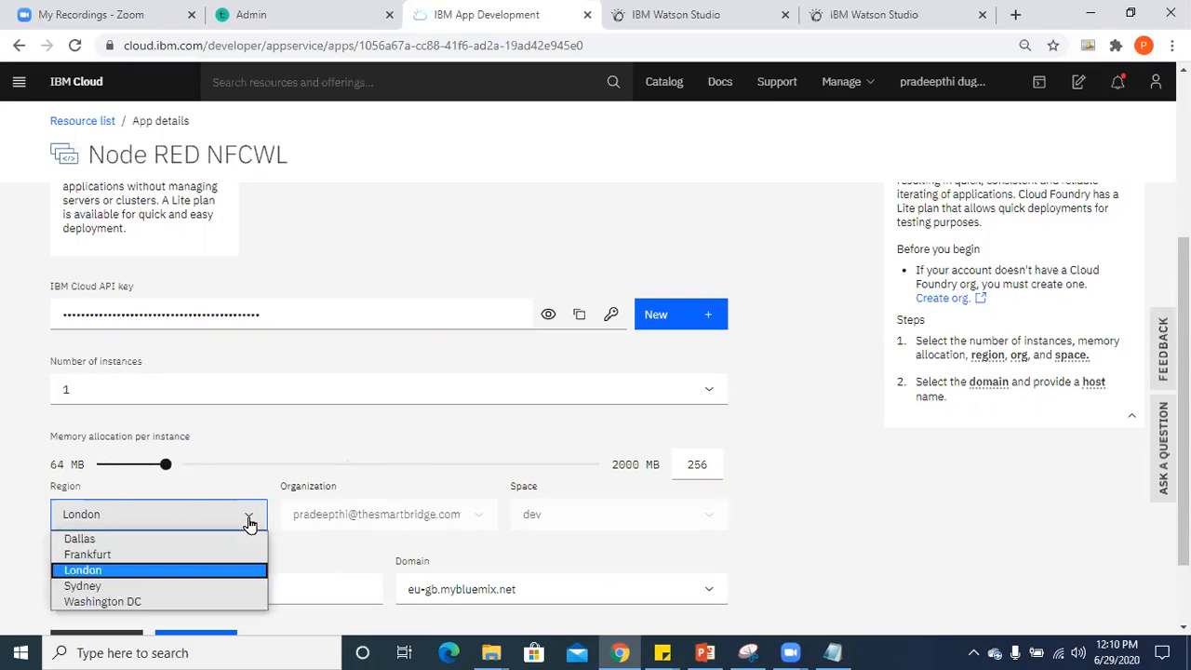
click(181, 571)
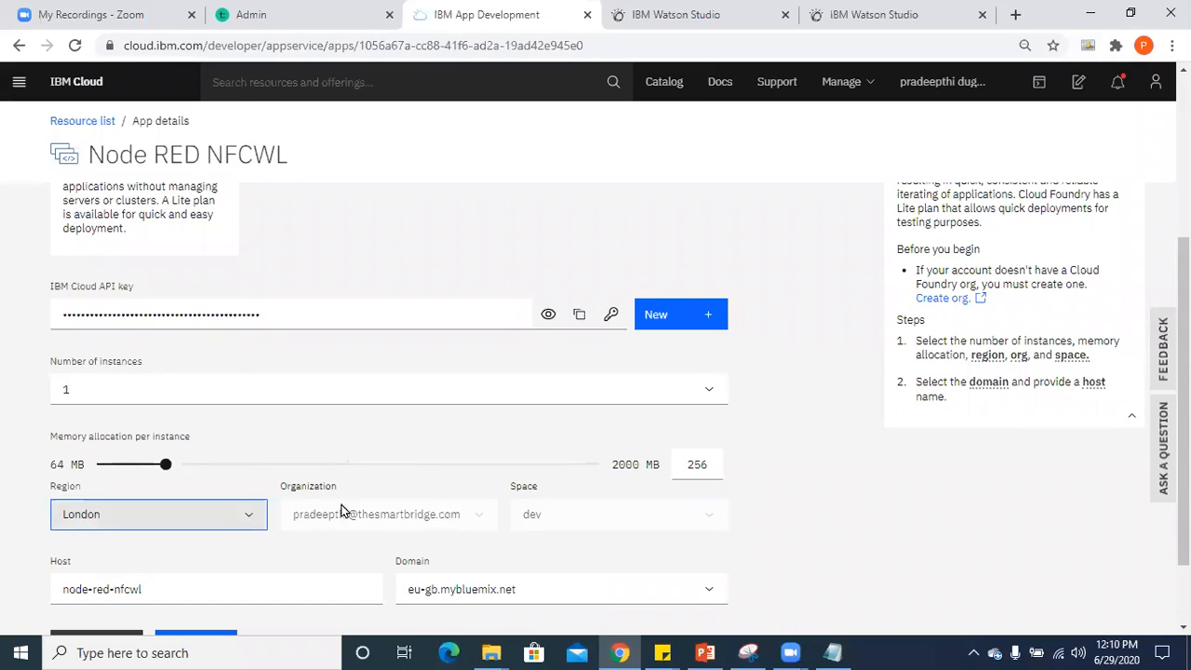
Review the deployment target settings and continue to the DevOps toolchain configuration, keeping host node-red-nfcwl and domain eu-gb.mybluemix.net.
scroll(1059, 487, down, 1)
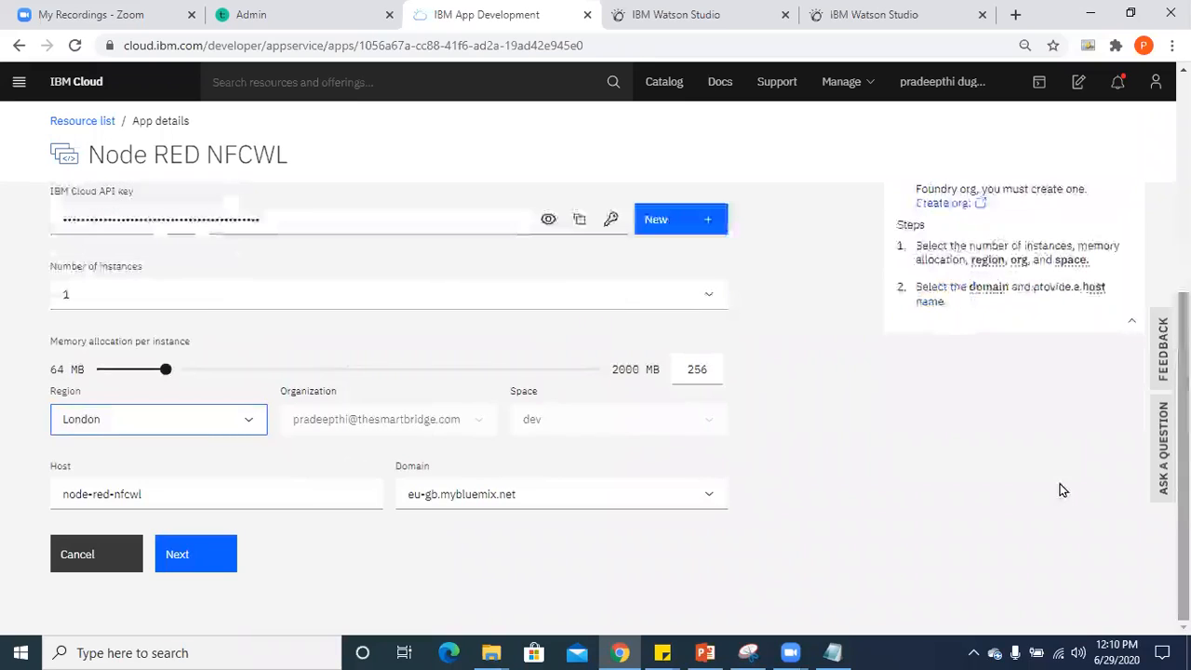
scroll(729, 402, up, 4)
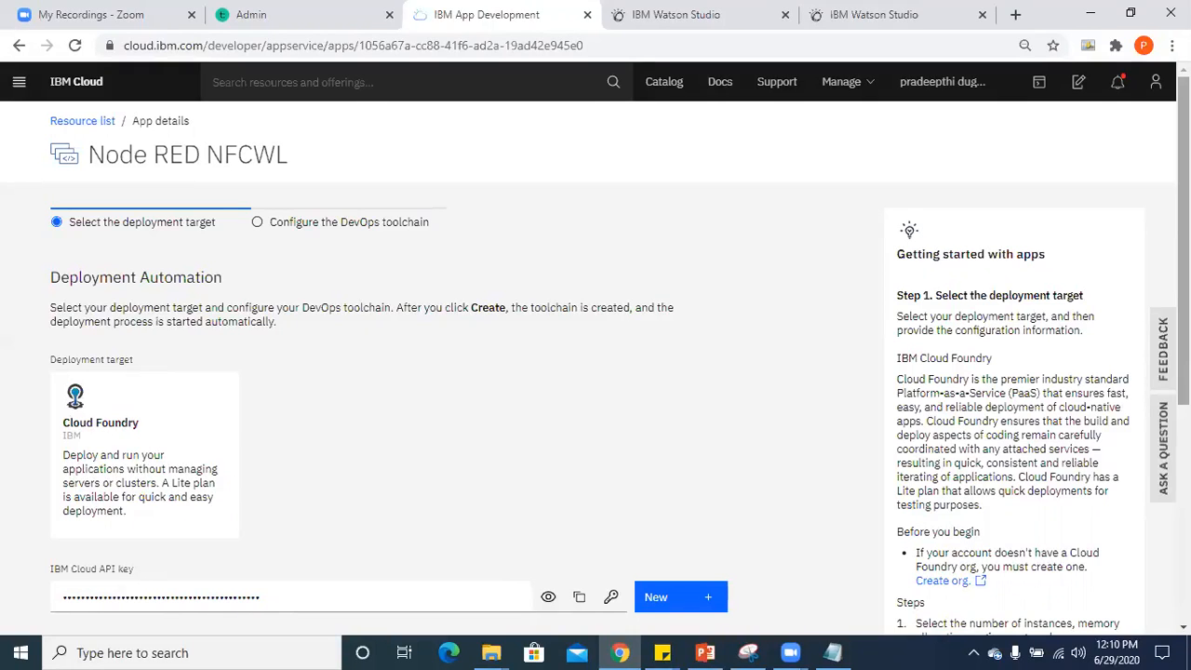
scroll(595, 372, down, 1)
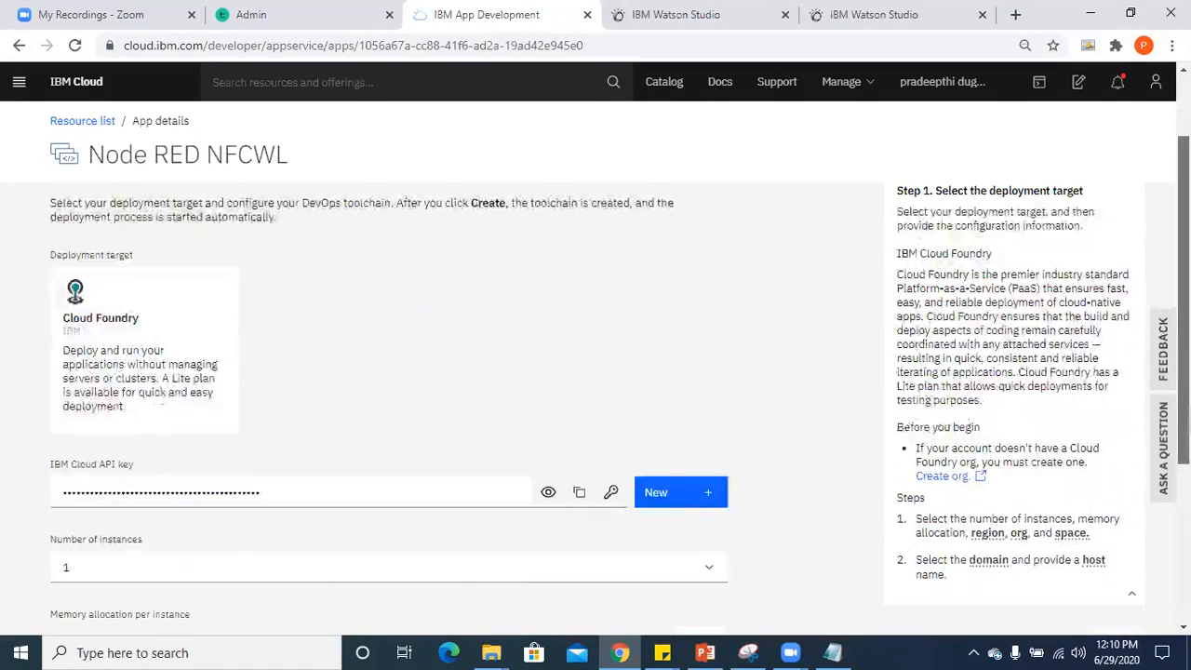
scroll(596, 372, down, 1)
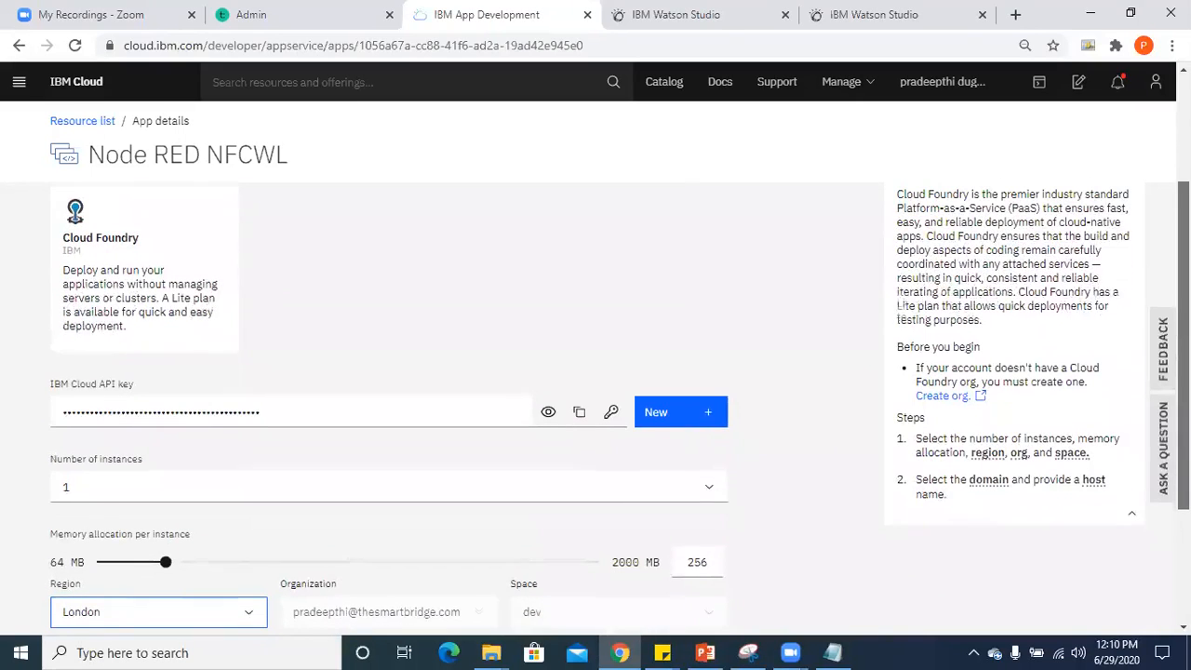
scroll(620, 405, down, 1)
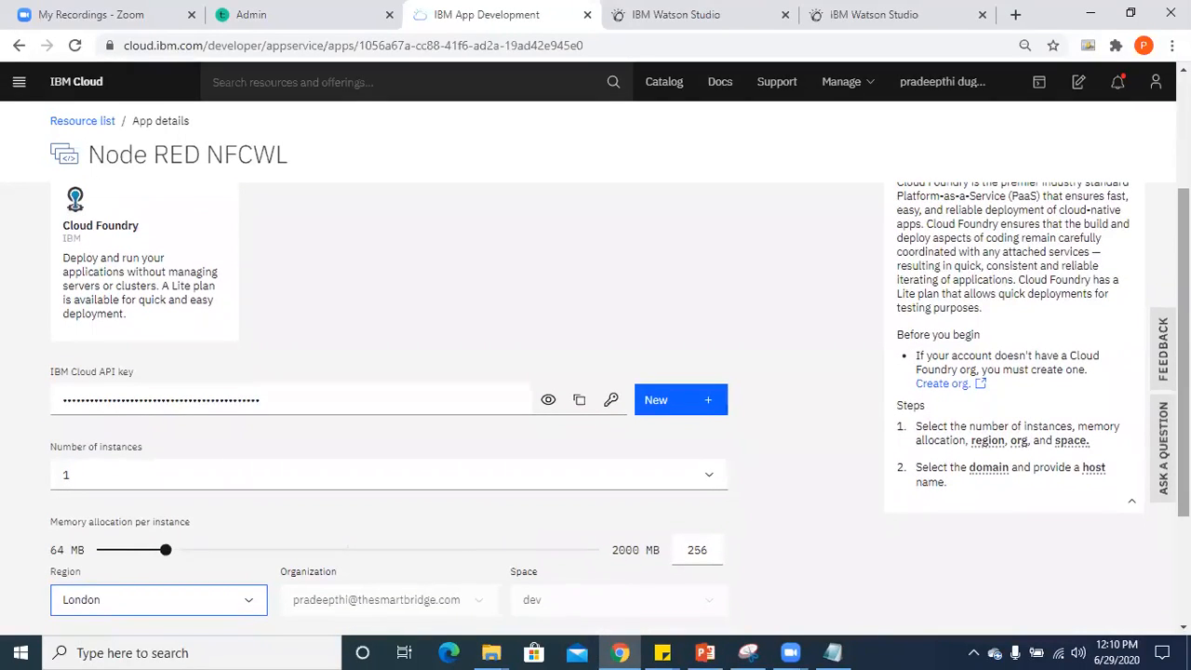
scroll(774, 484, down, 2)
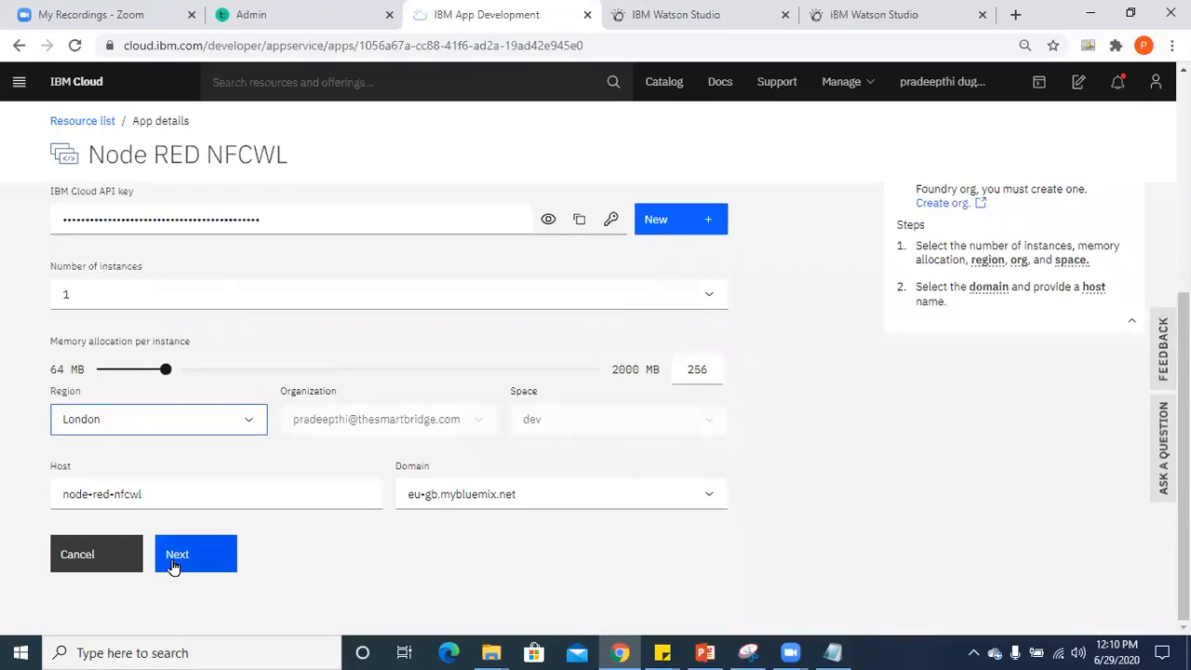
click(173, 563)
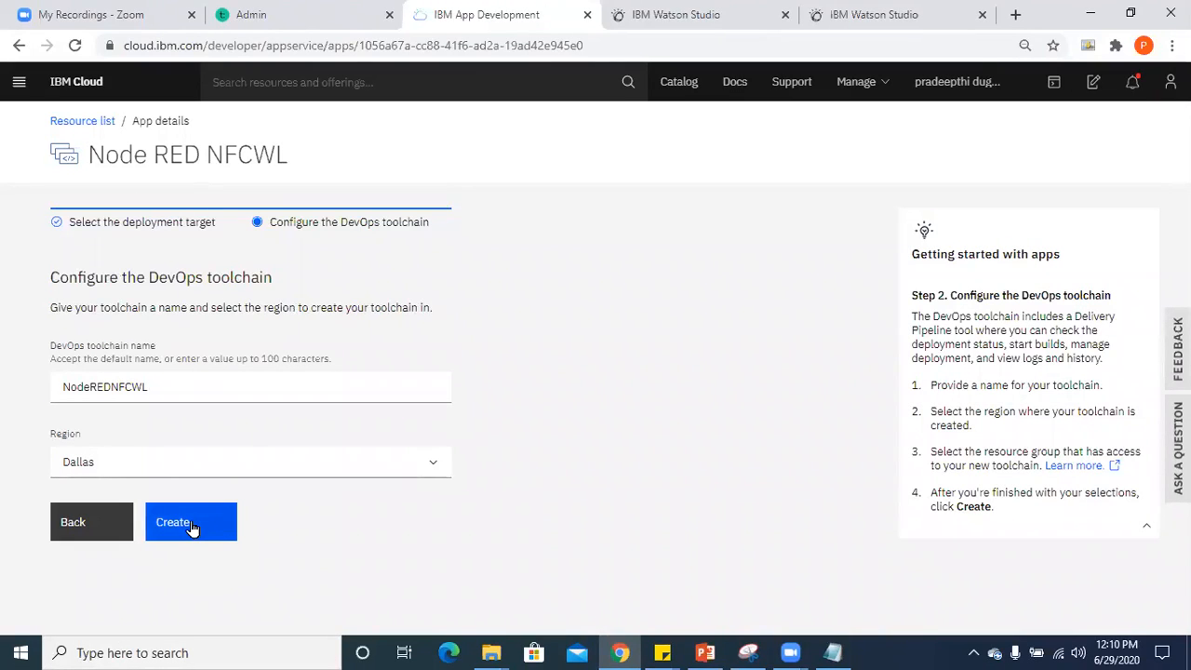
Create the DevOps toolchain NodeREDNFCWL in the Dallas region and look over the resulting app details page.
click(190, 525)
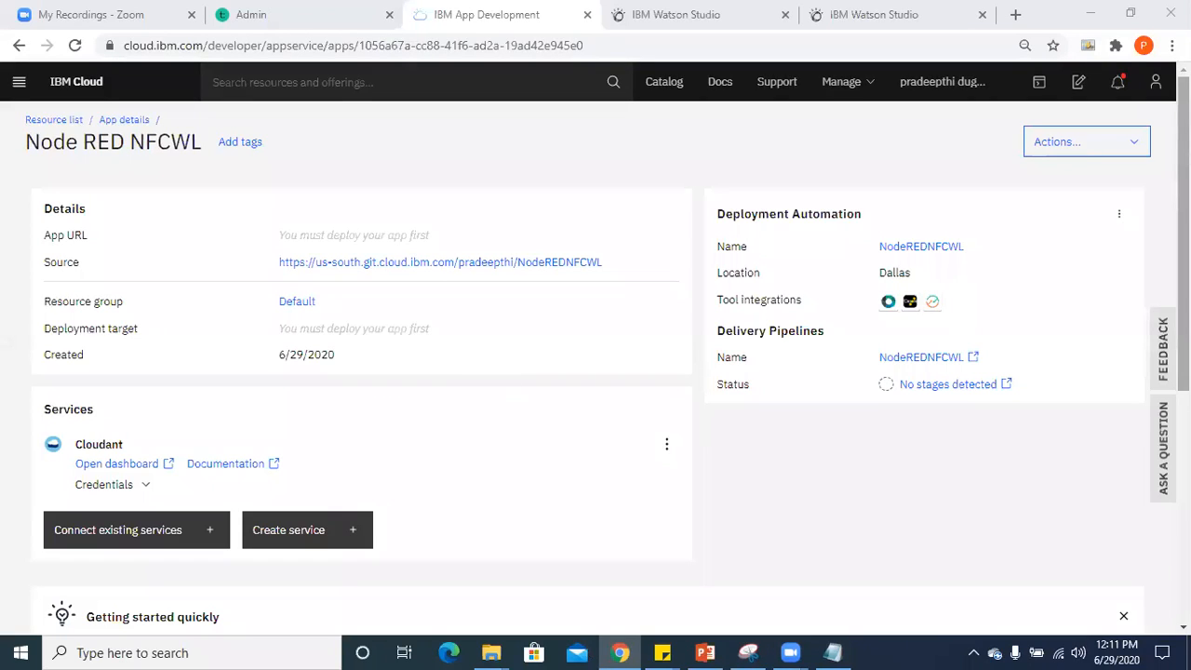
scroll(596, 363, down, 3)
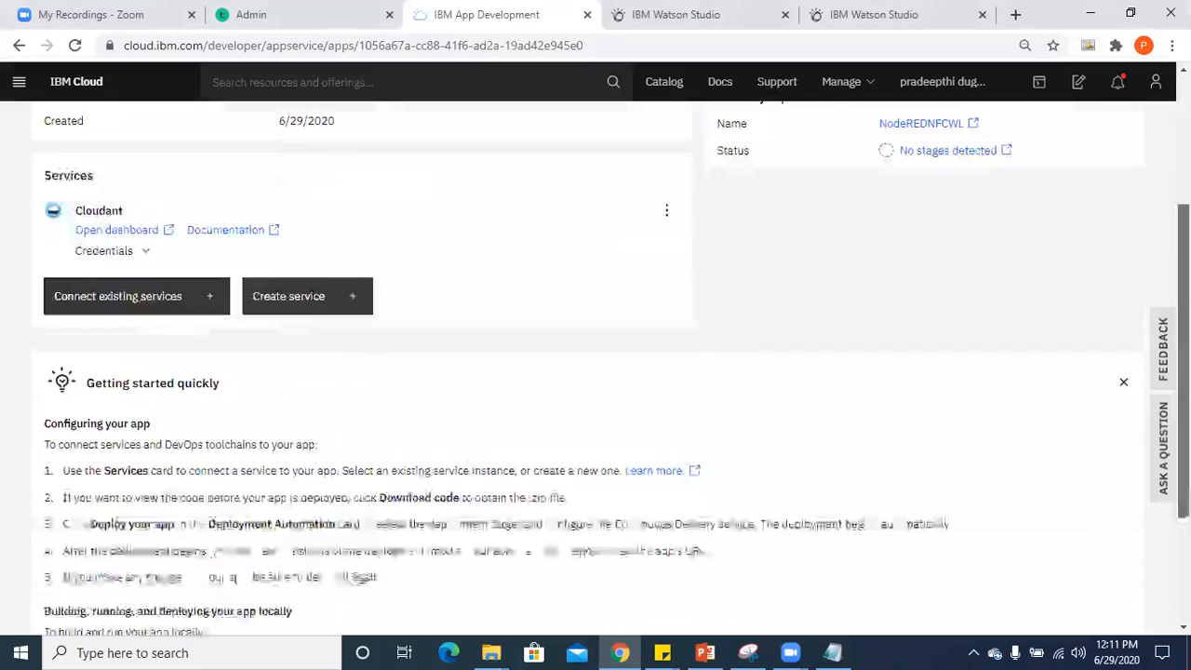
scroll(595, 363, up, 5)
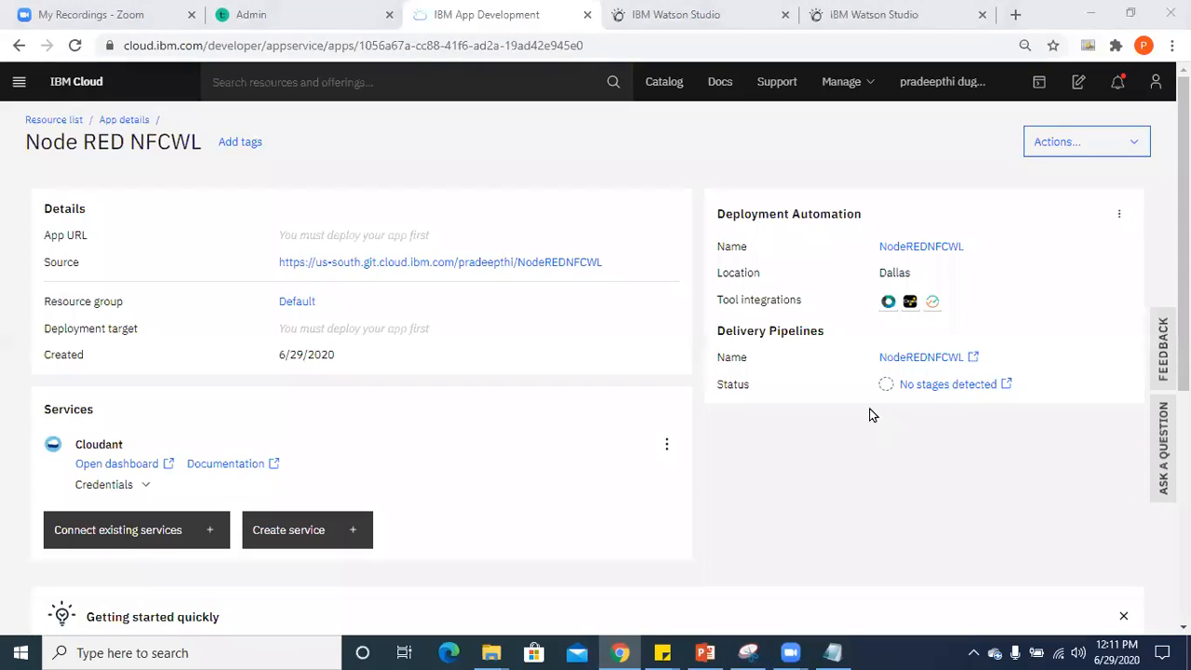
Check the toolchain location and the delivery pipeline status on the Node RED NFCWL app details page.
click(757, 385)
drag(755, 385, 719, 385)
click(707, 385)
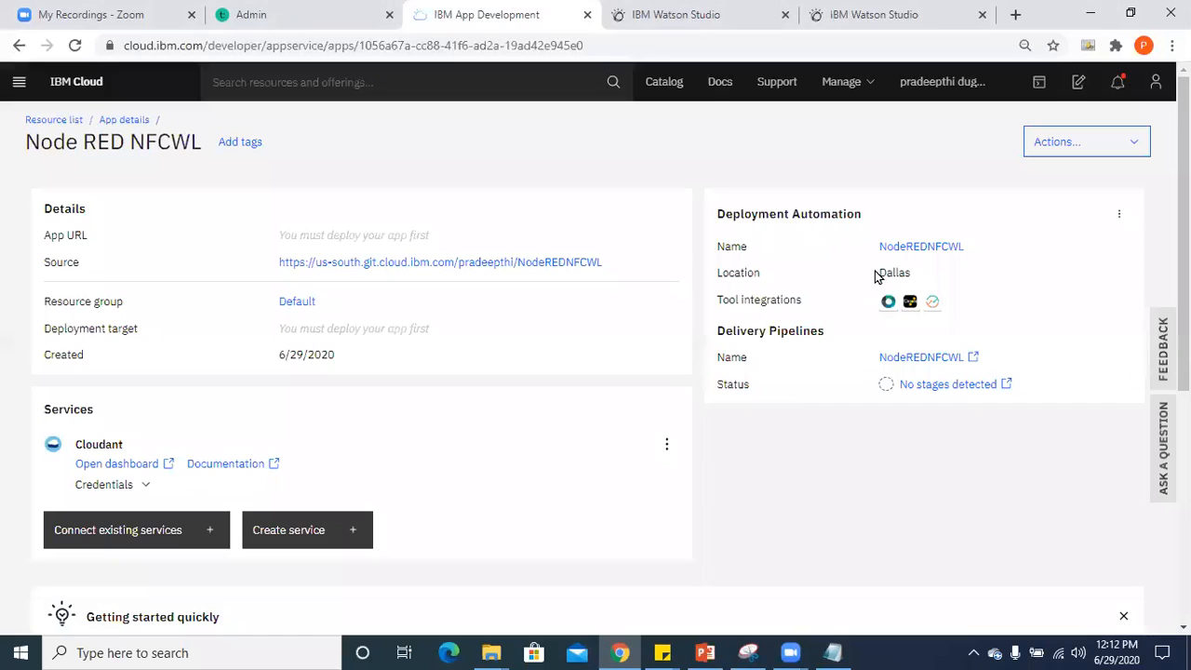
drag(877, 271, 907, 271)
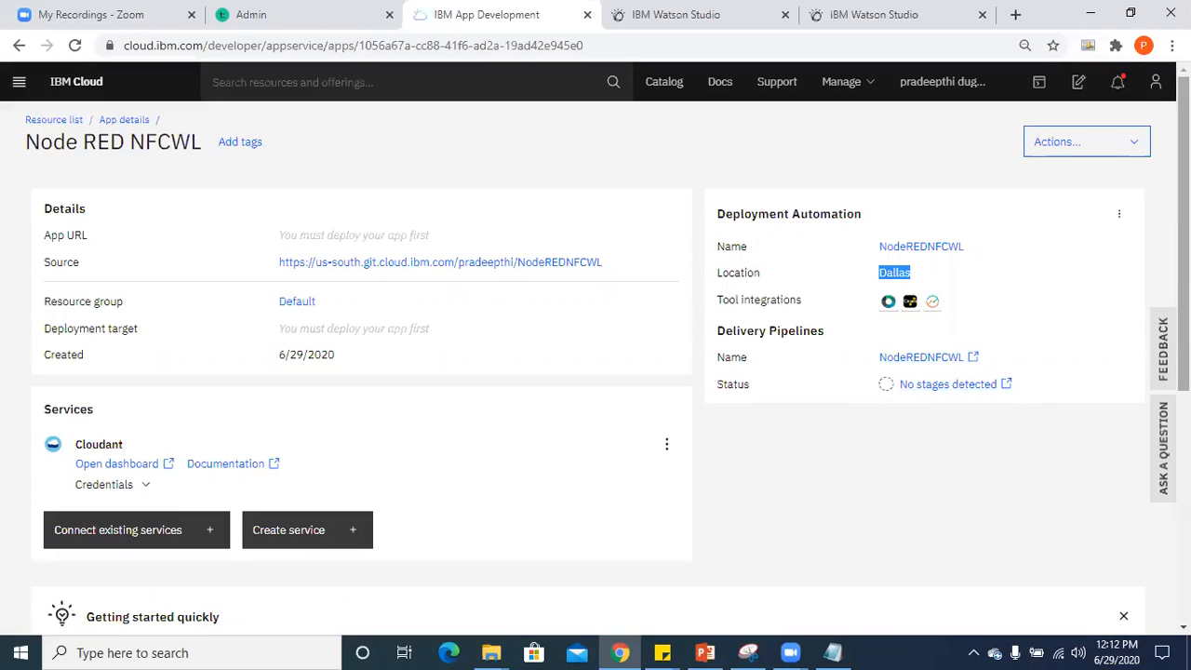
scroll(608, 346, down, 1)
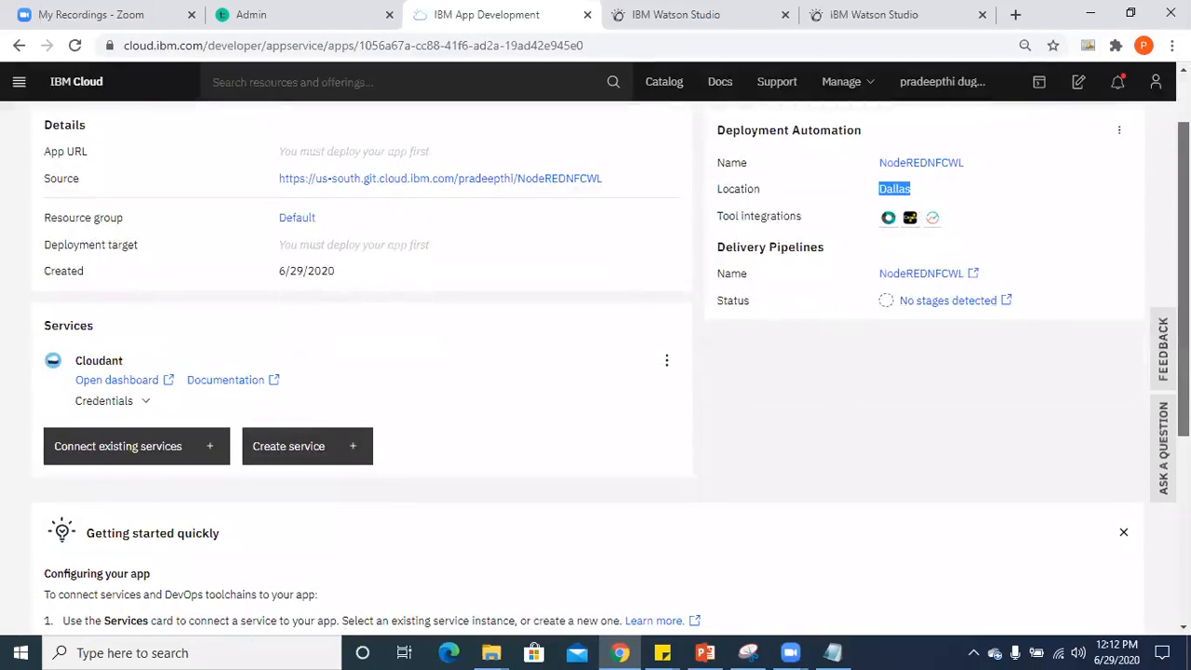
scroll(671, 358, up, 1)
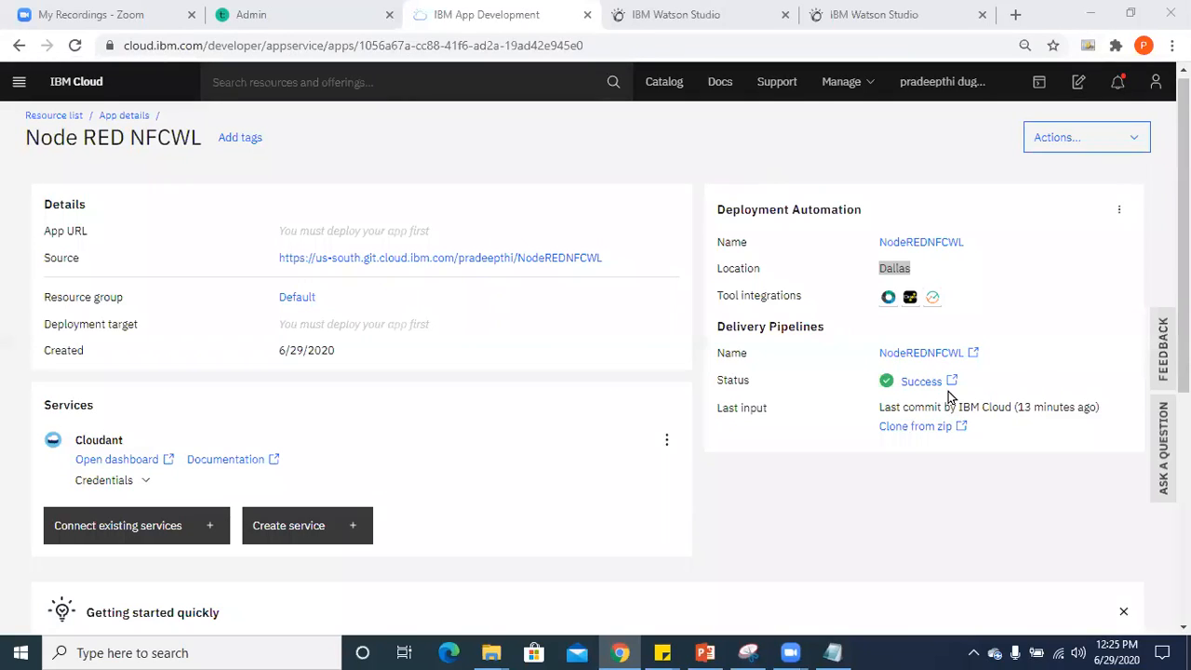
drag(949, 398, 896, 382)
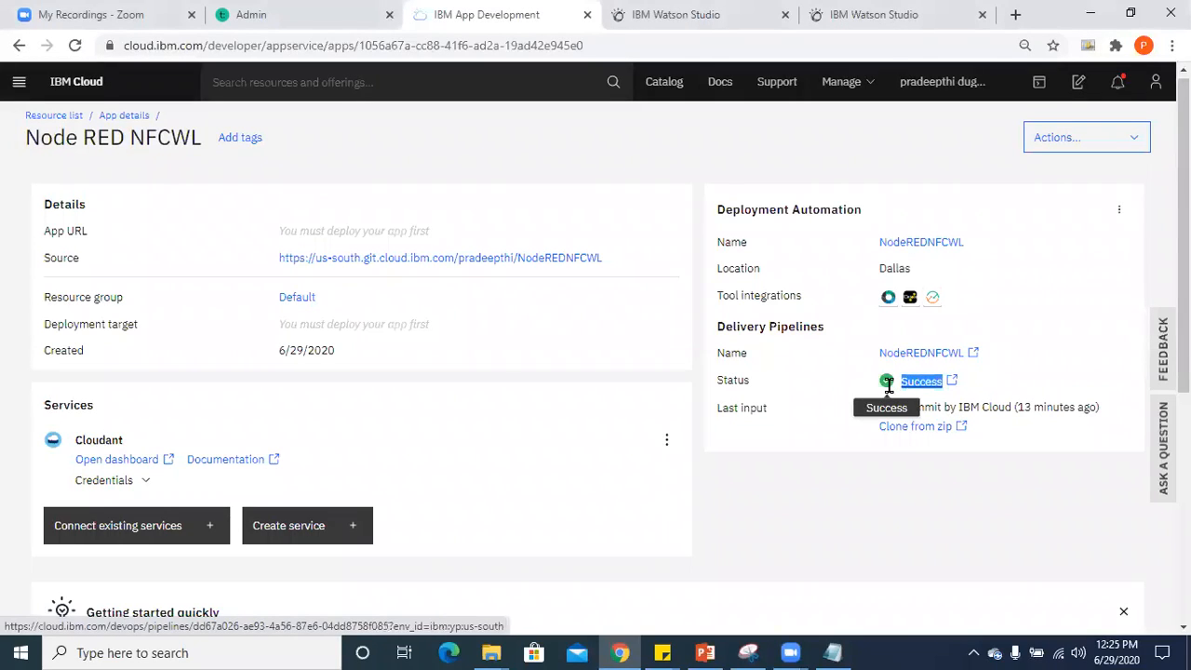
click(872, 527)
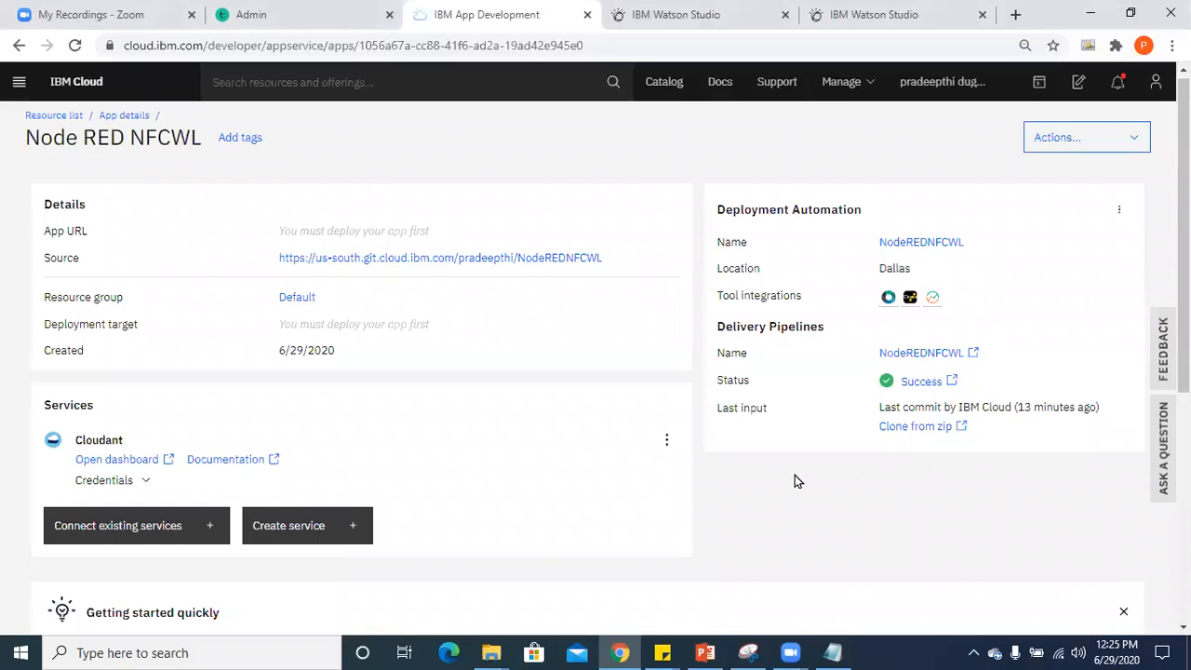
Go to the IBM Cloud dashboard, open the Node RED NFCWL app among the Cloud Foundry apps and check its running status.
click(69, 83)
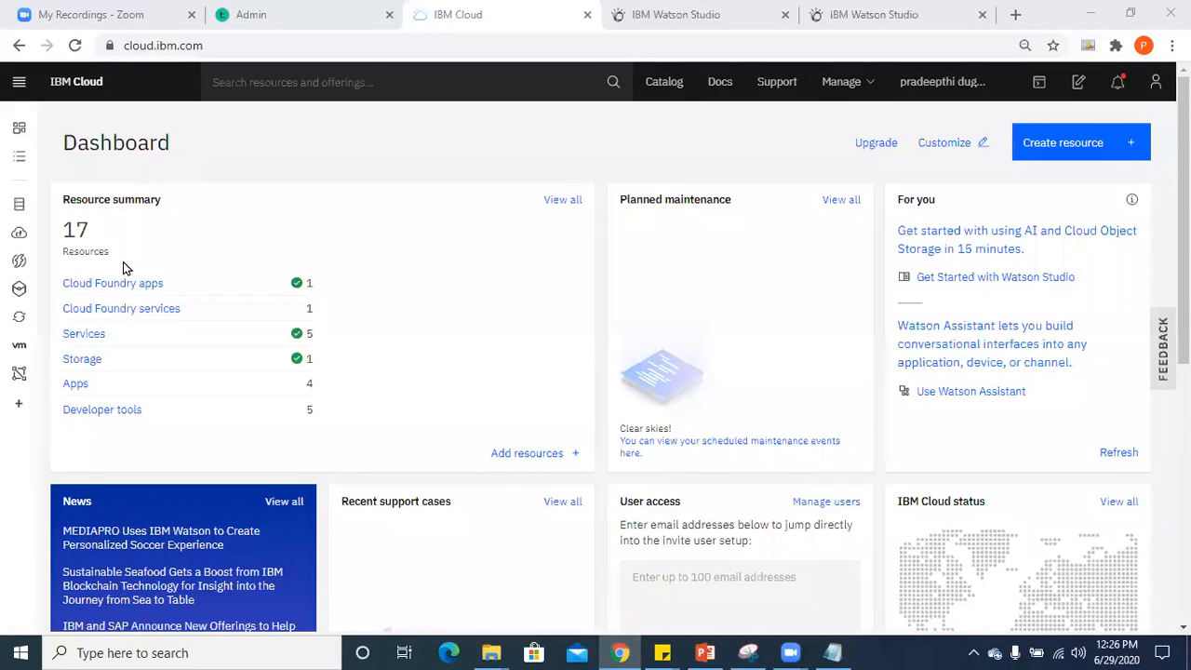
click(119, 291)
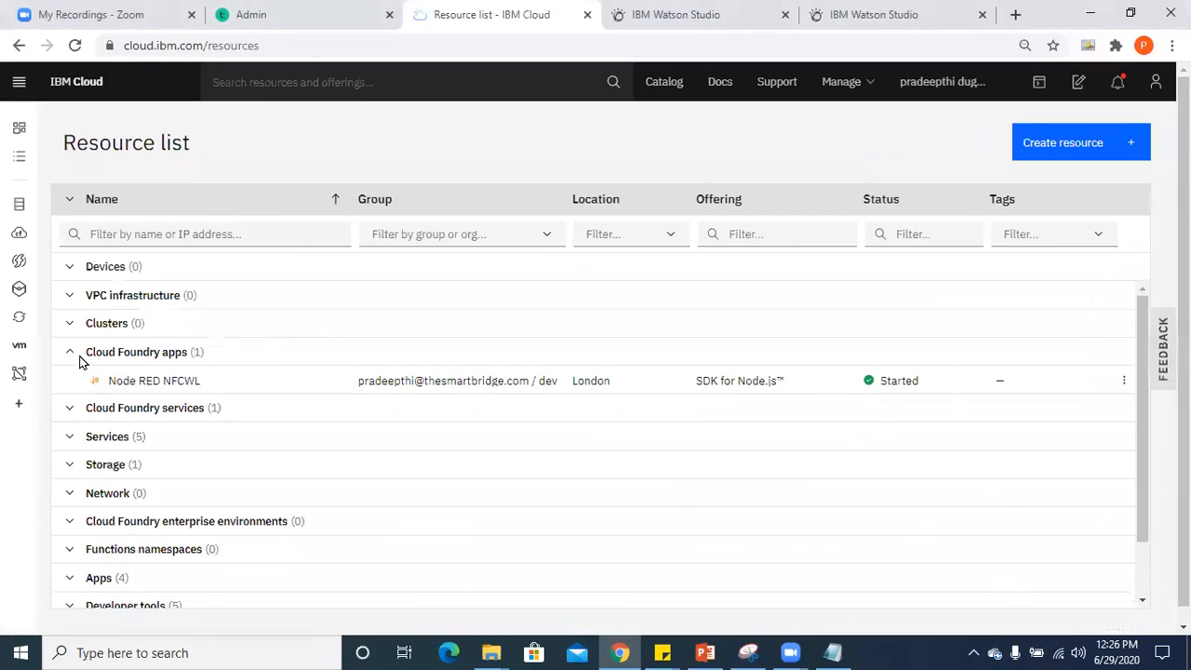
drag(85, 352, 216, 358)
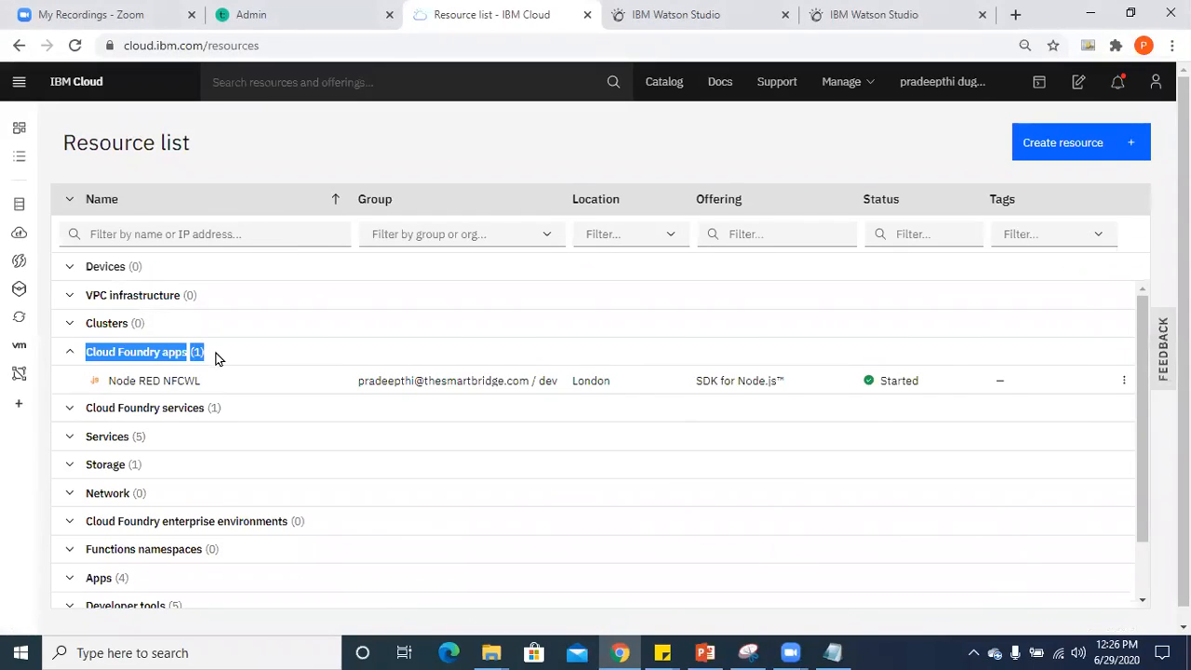
click(161, 384)
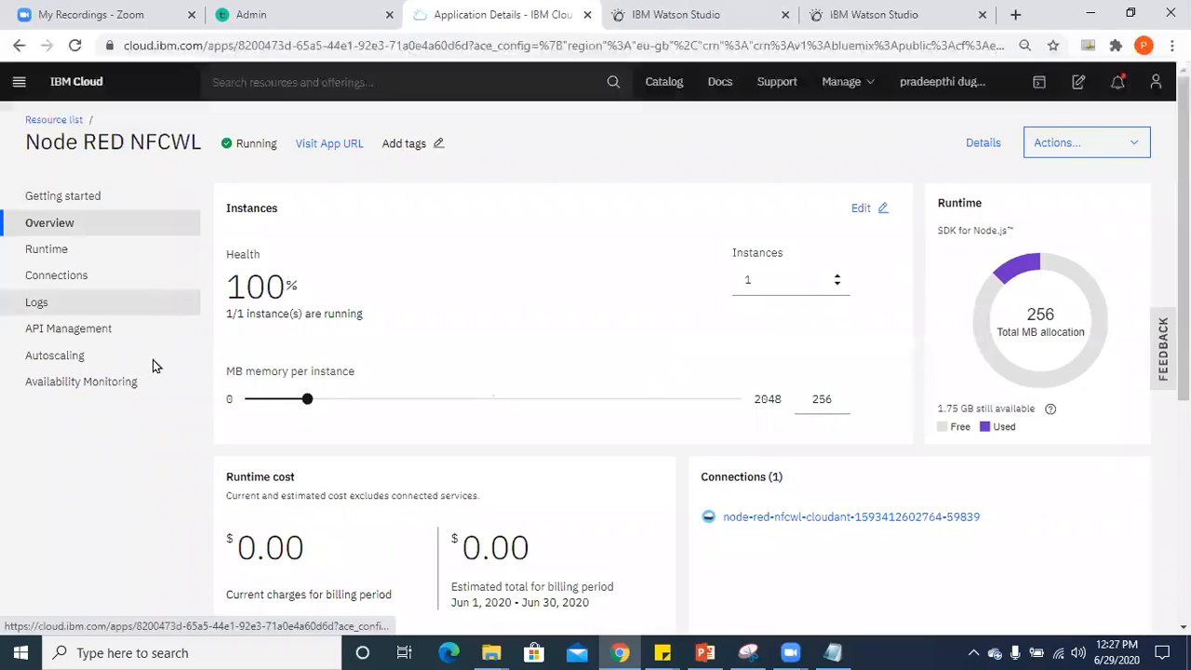
triple_click(239, 142)
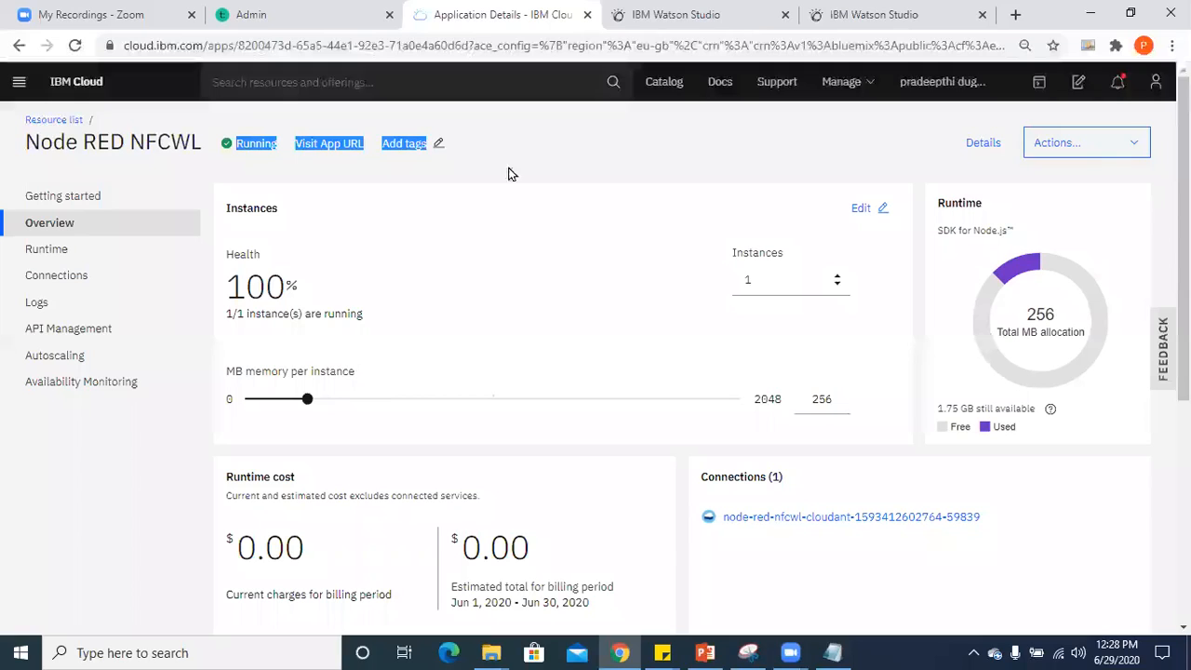
Return to the dashboard and reopen the Node RED NFCWL overview through the Cloud Foundry apps in the resource list.
click(74, 84)
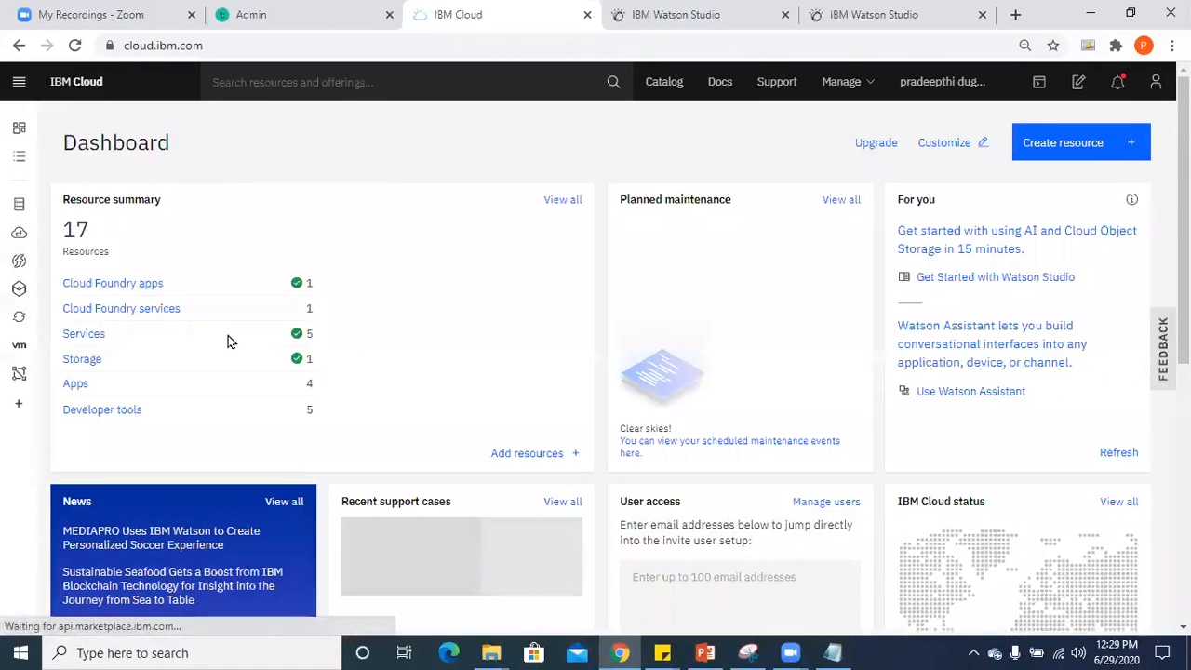
click(113, 283)
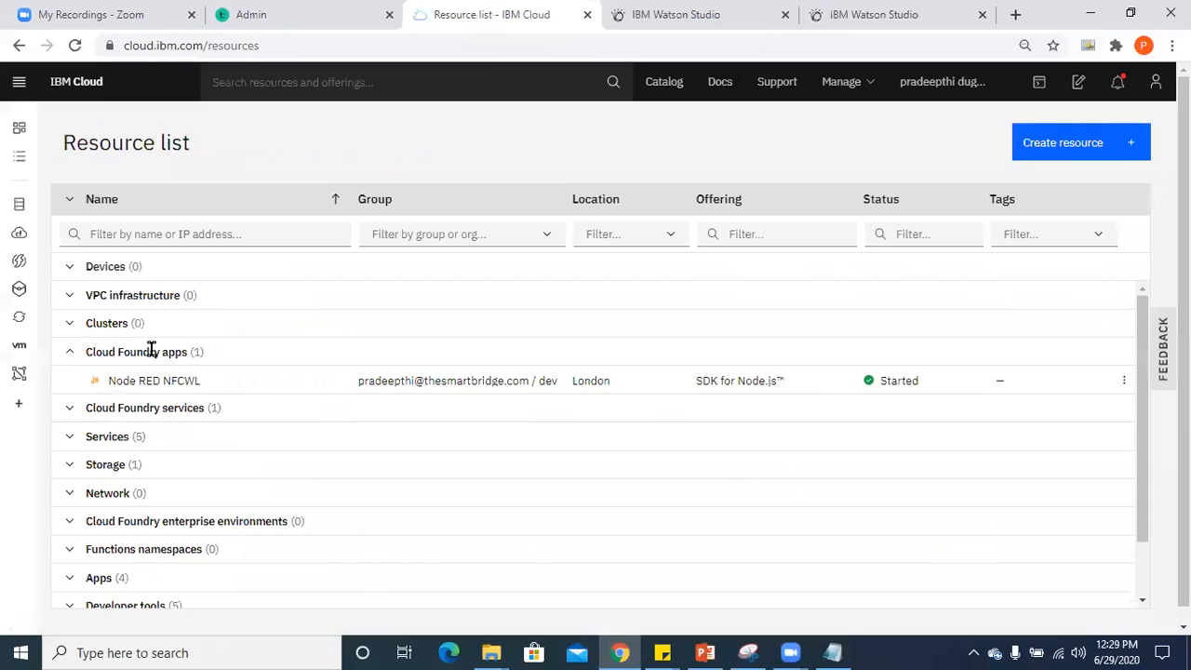
click(127, 385)
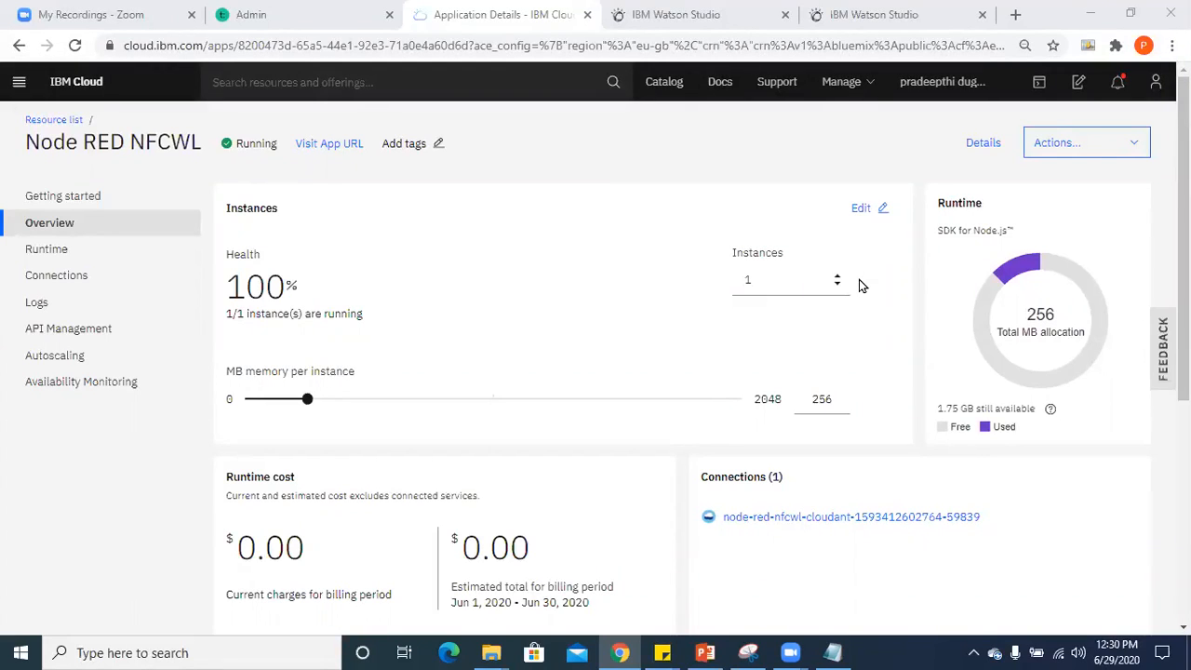
Load the website cognitiveclass.ai in a new browser tab.
click(1017, 16)
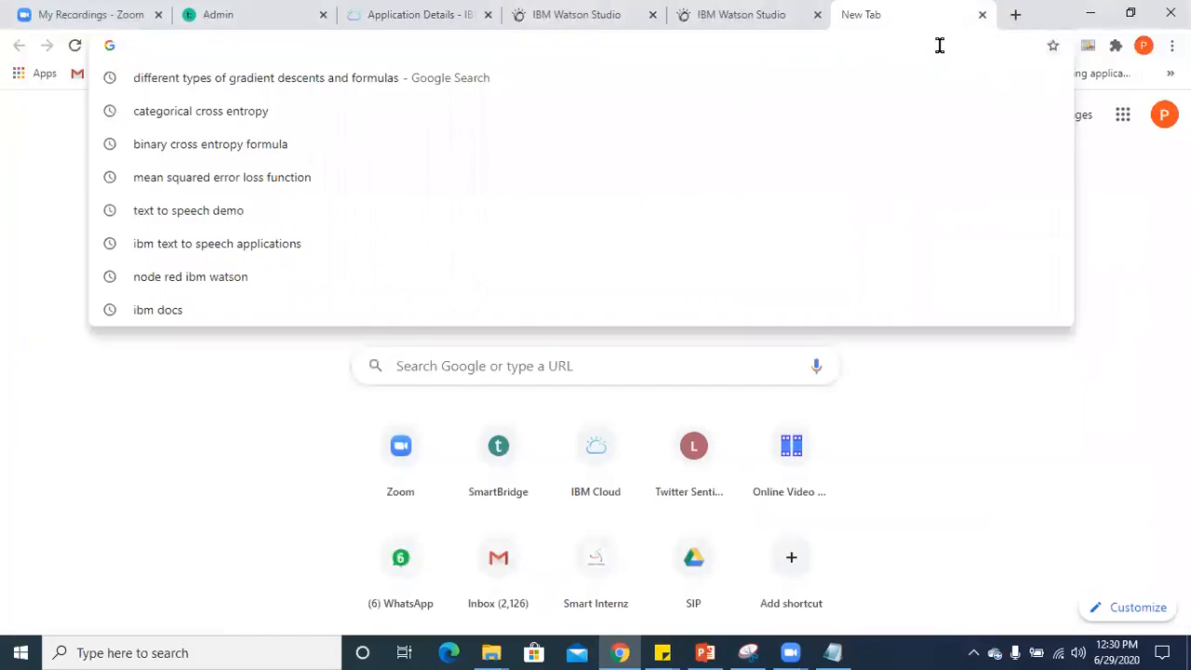
text(co)
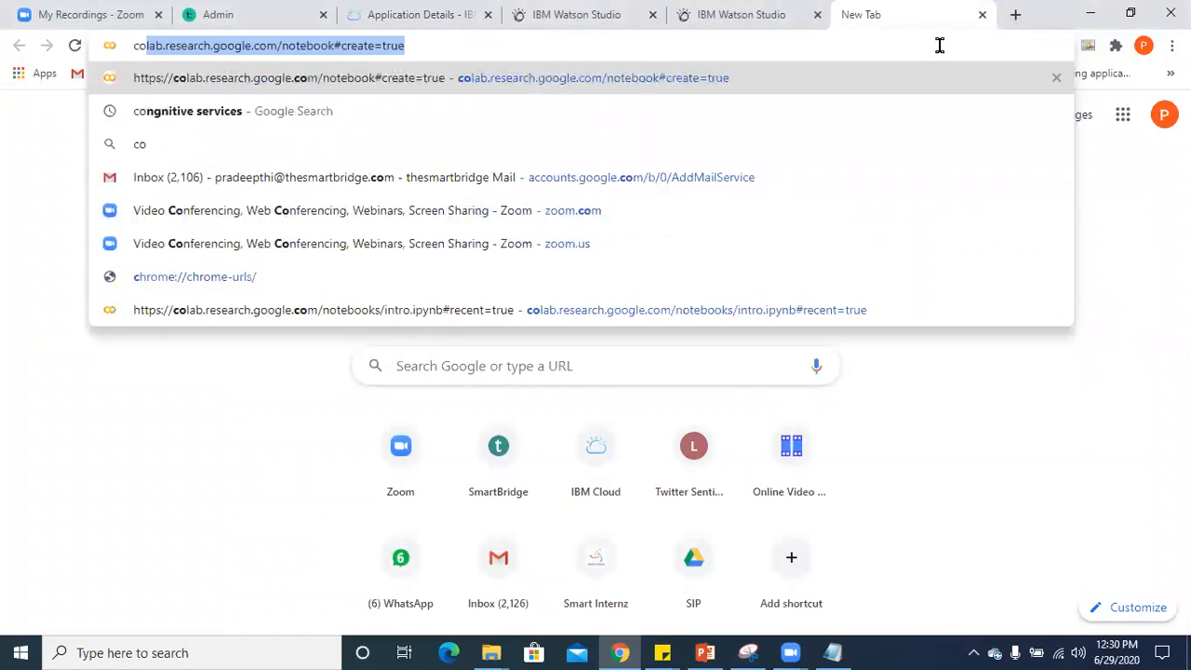
text(gnitiv)
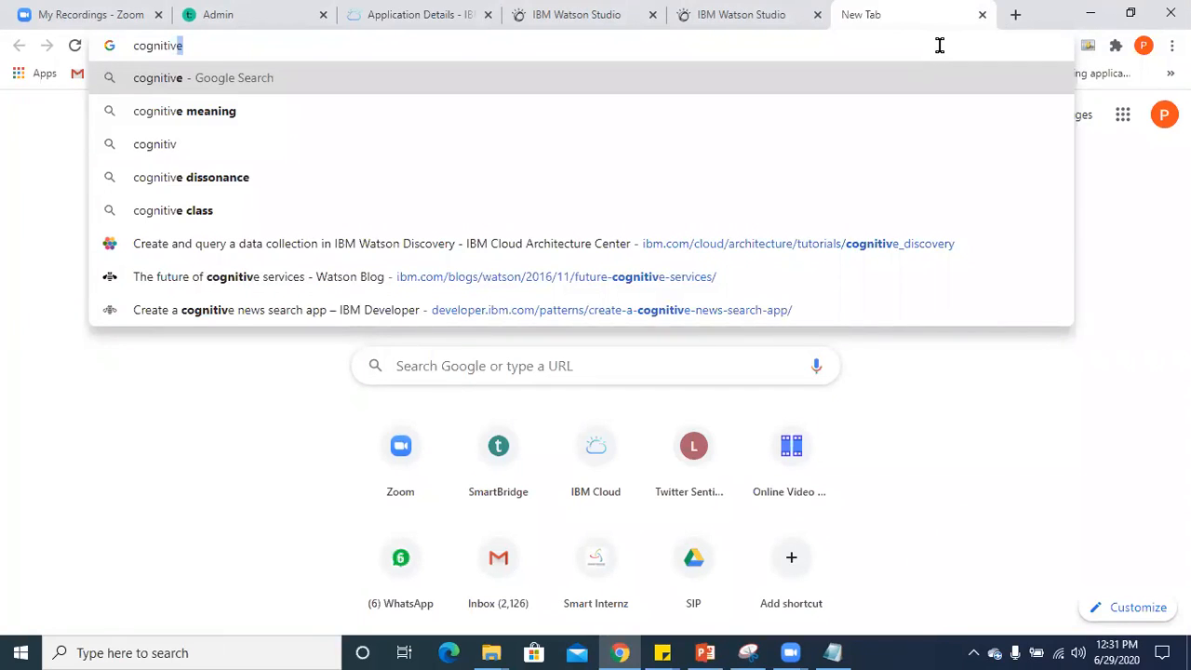
text(c)
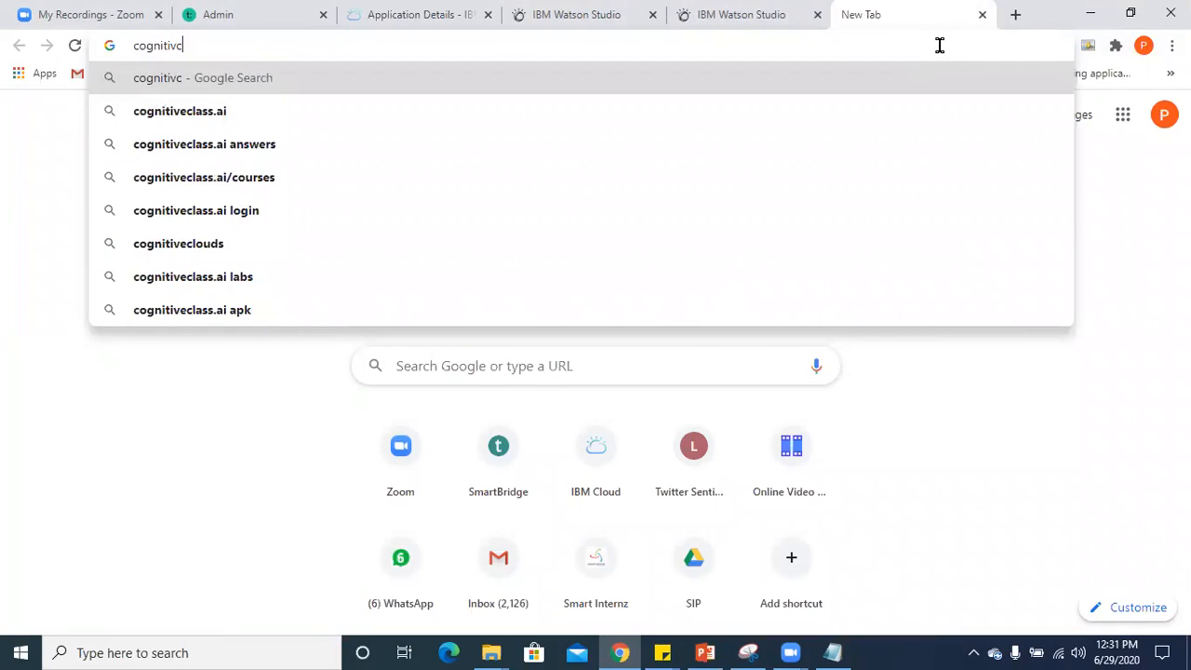
key(BackSpace)
text(eclass)
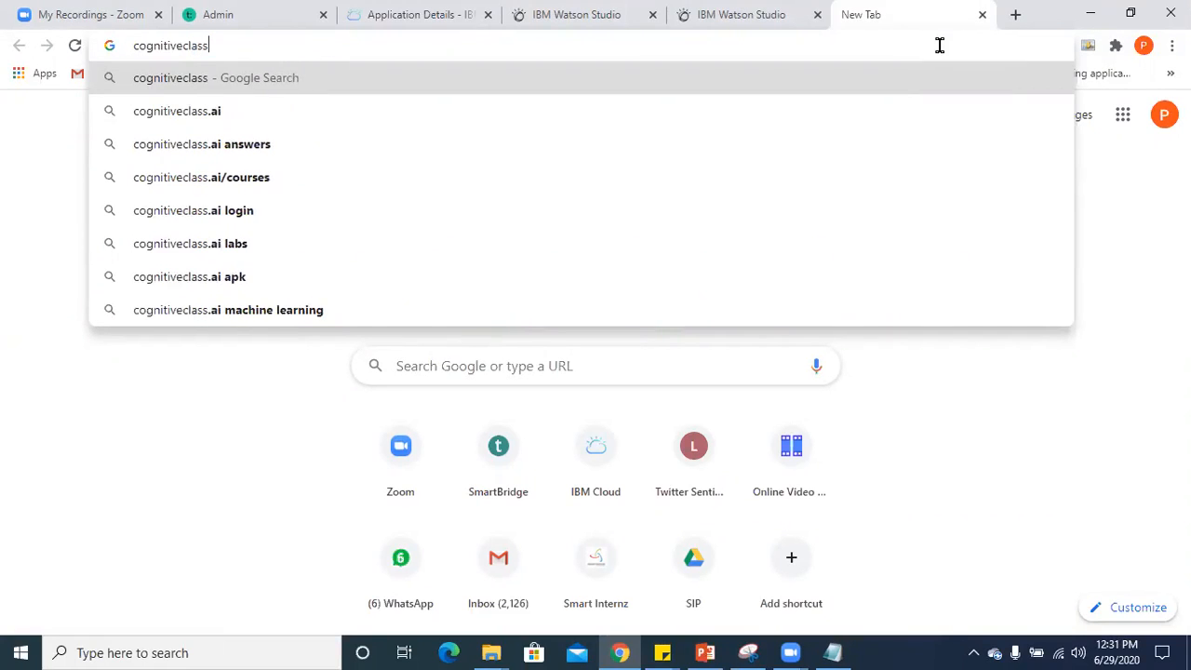
text(.ai)
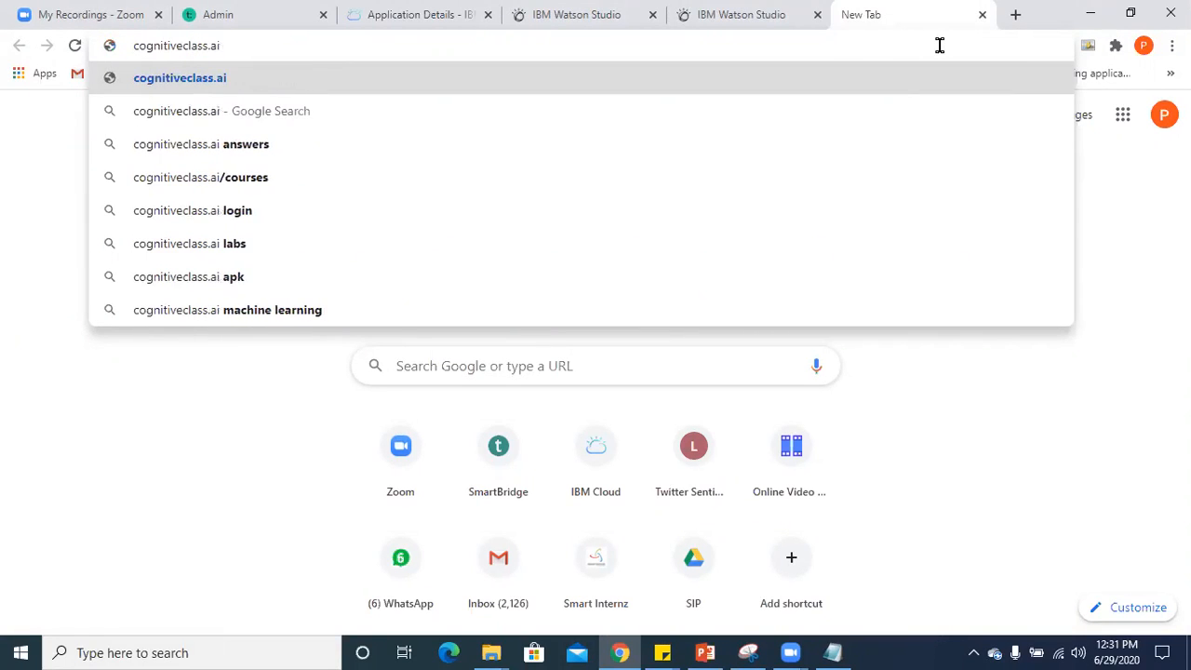
triple_click(138, 52)
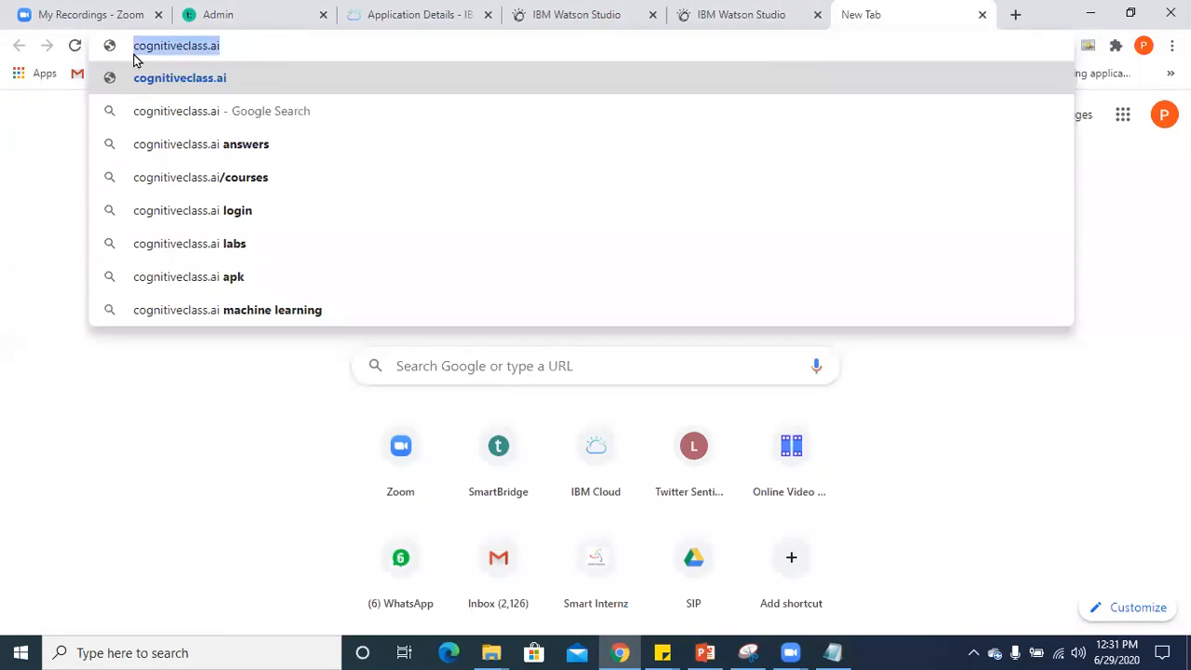
click(438, 387)
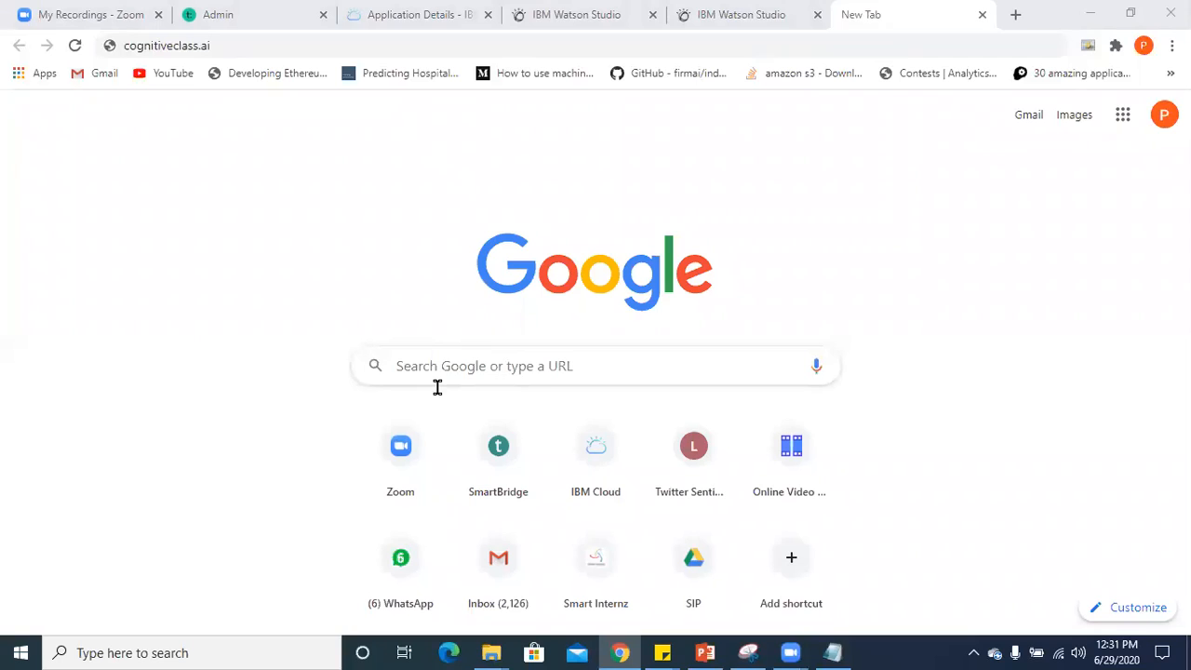
click(231, 45)
key(Return)
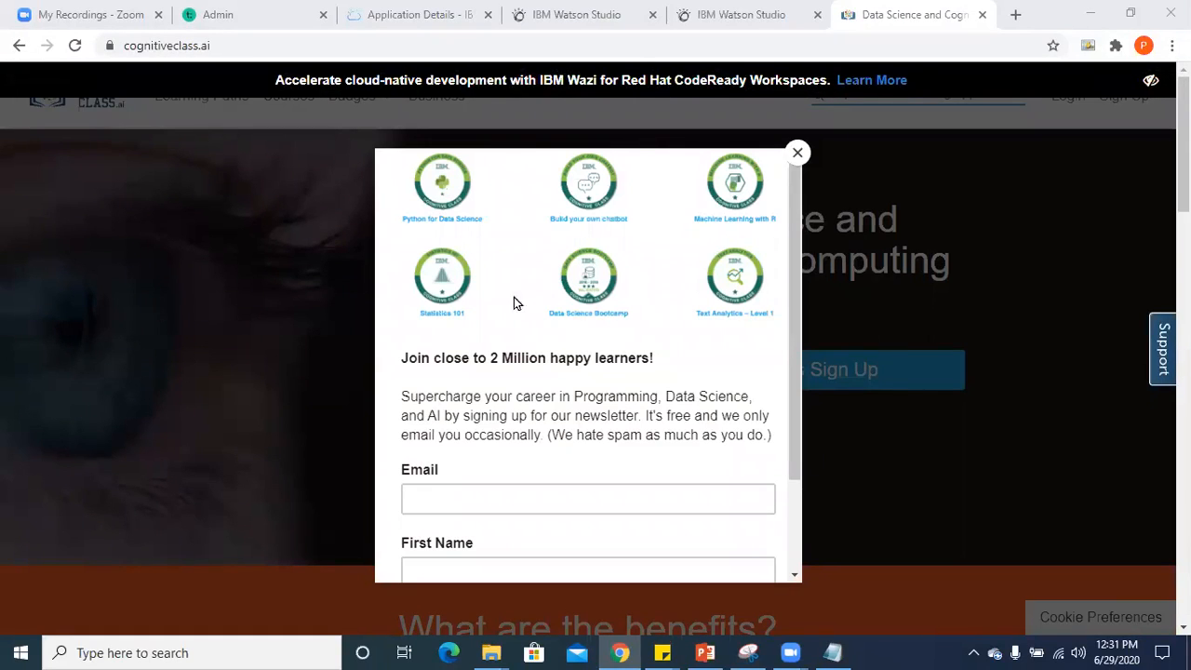
Dismiss the newsletter sign-up pop-up and open the Cognitive Class account registration page.
drag(798, 265, 801, 372)
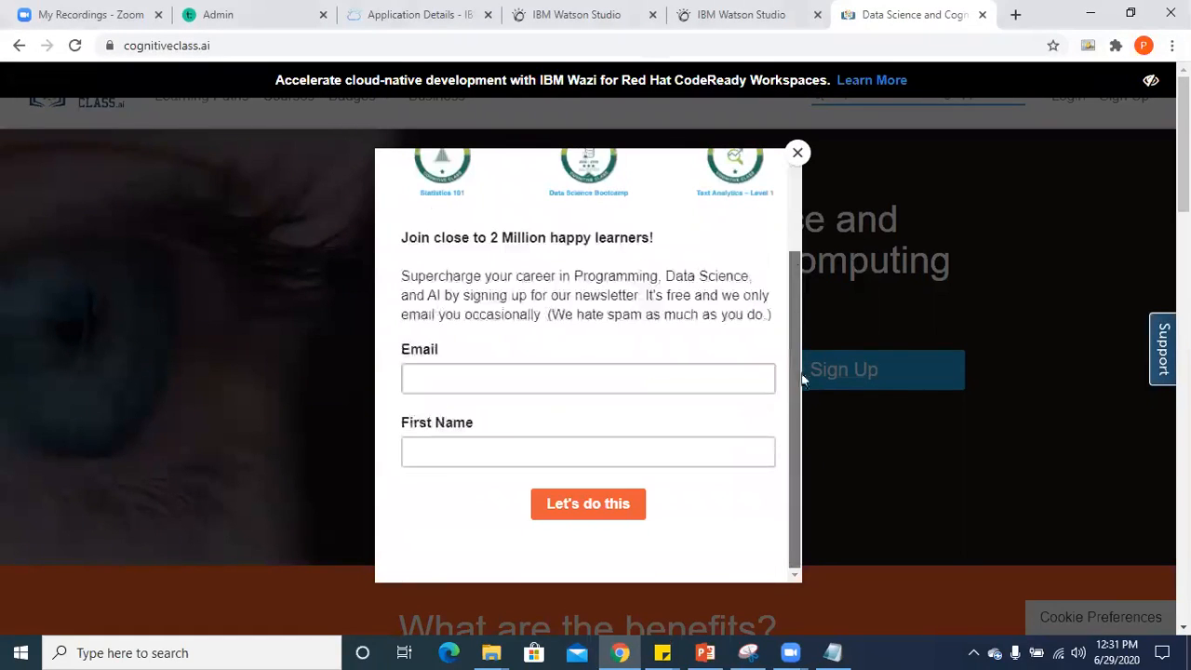
click(800, 155)
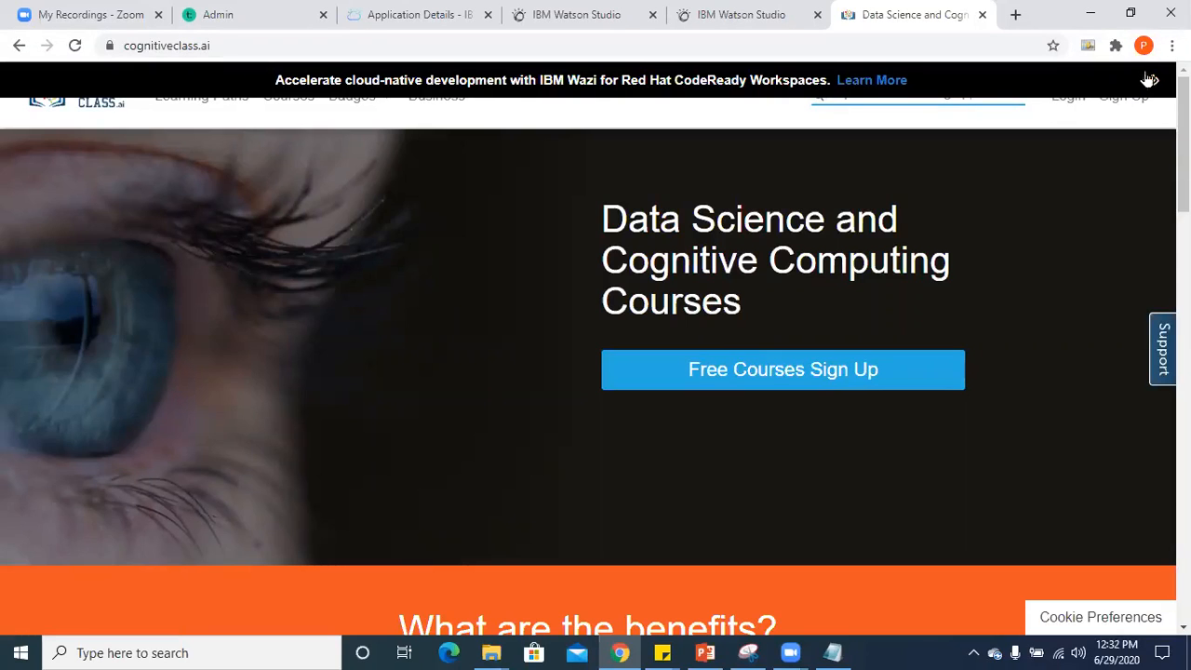
scroll(1150, 80, down, 1)
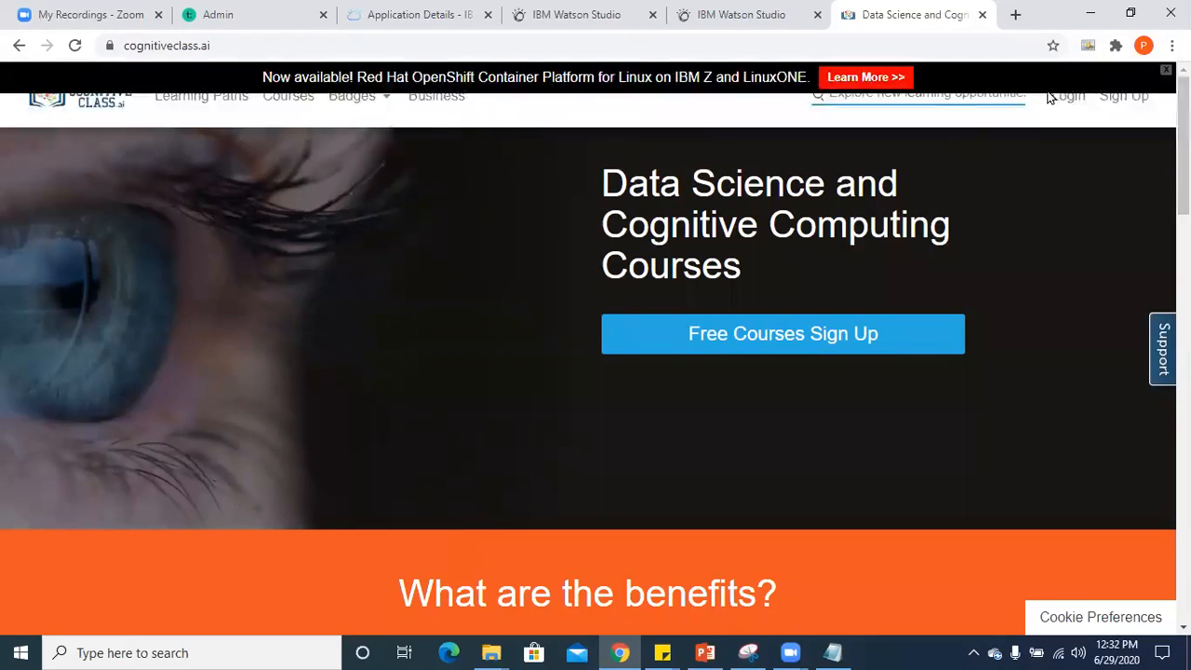
click(1114, 107)
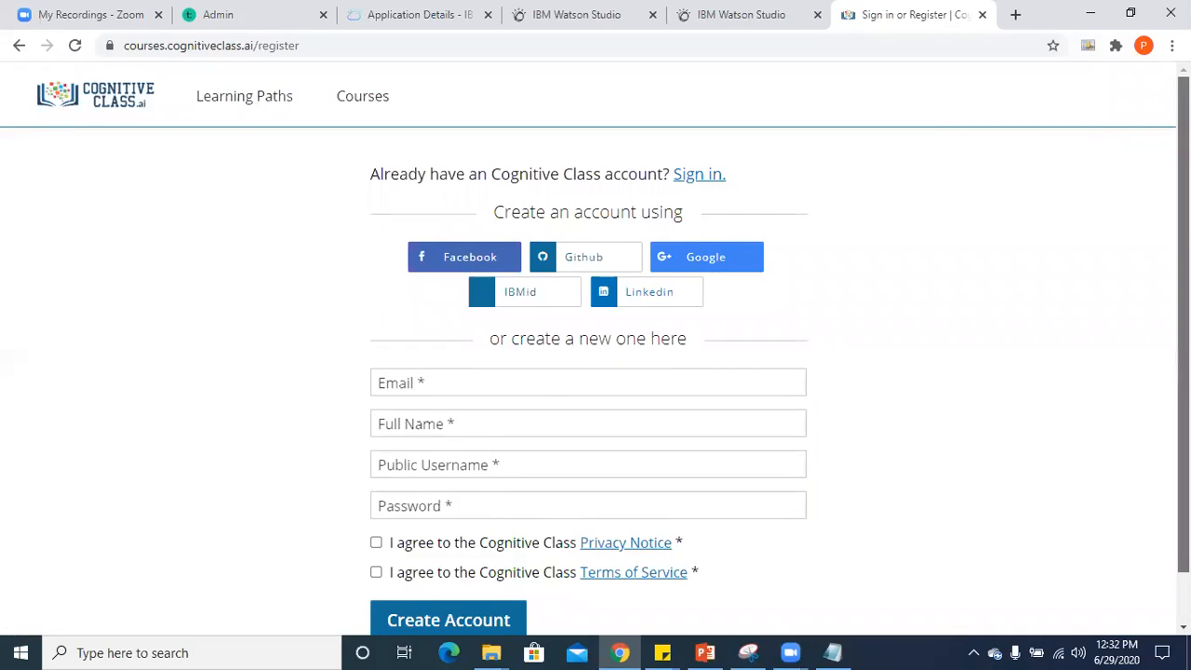
Review the account registration options and register with Cognitive Class using IBMid.
scroll(596, 349, down, 2)
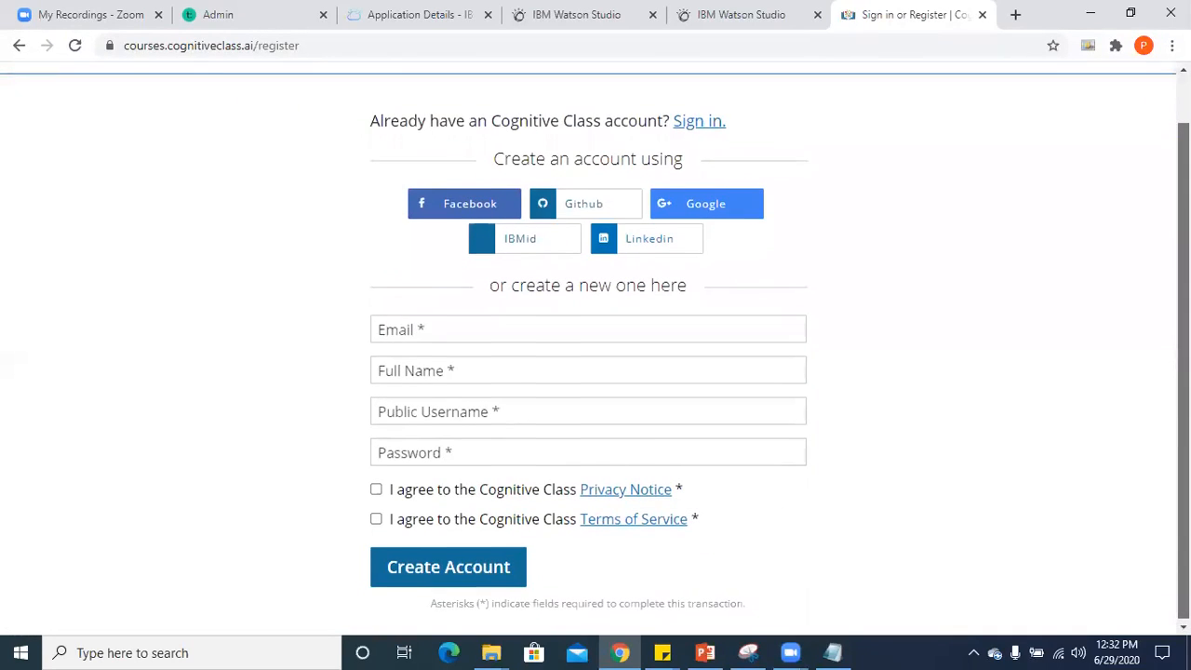
scroll(596, 349, up, 1)
scroll(596, 349, down, 1)
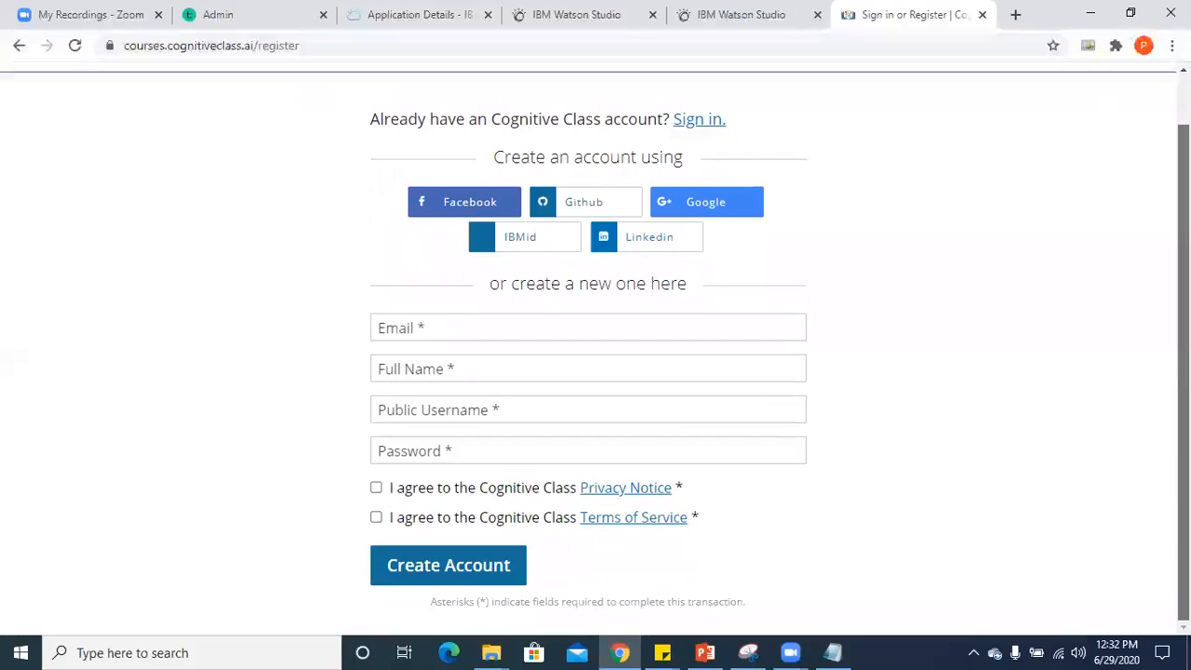
scroll(595, 349, up, 1)
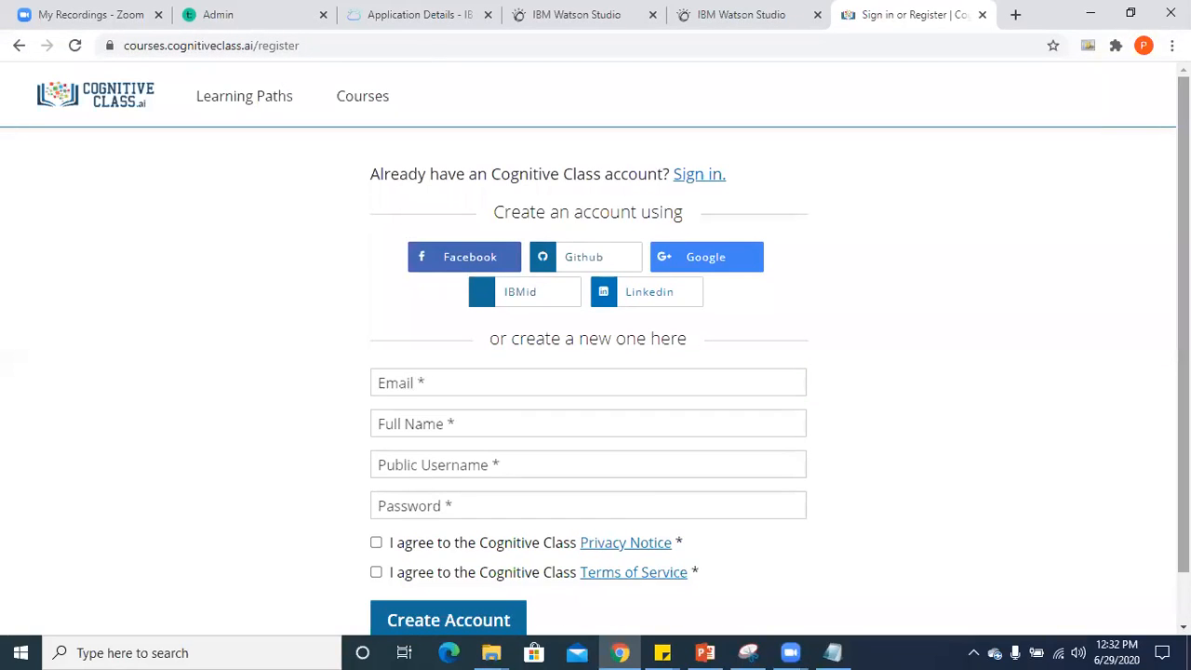
click(544, 298)
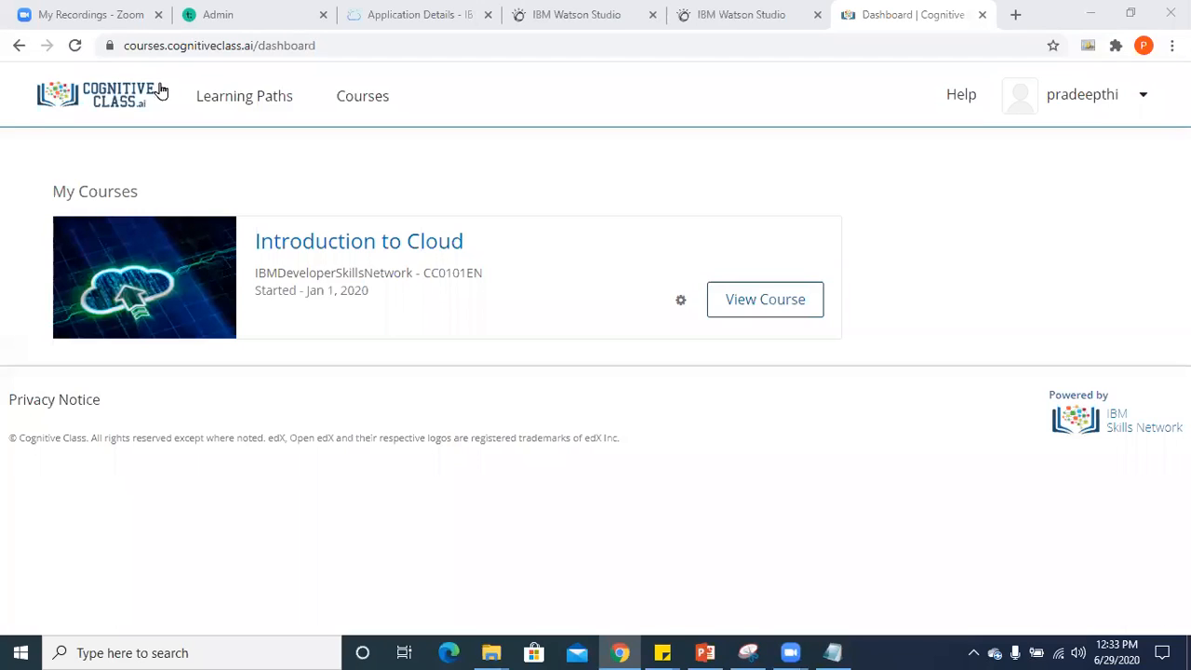
Search for "slack sign in" in a new browser tab and open Slack's sign-in page from the results.
click(1015, 13)
click(875, 50)
text(slack.com)
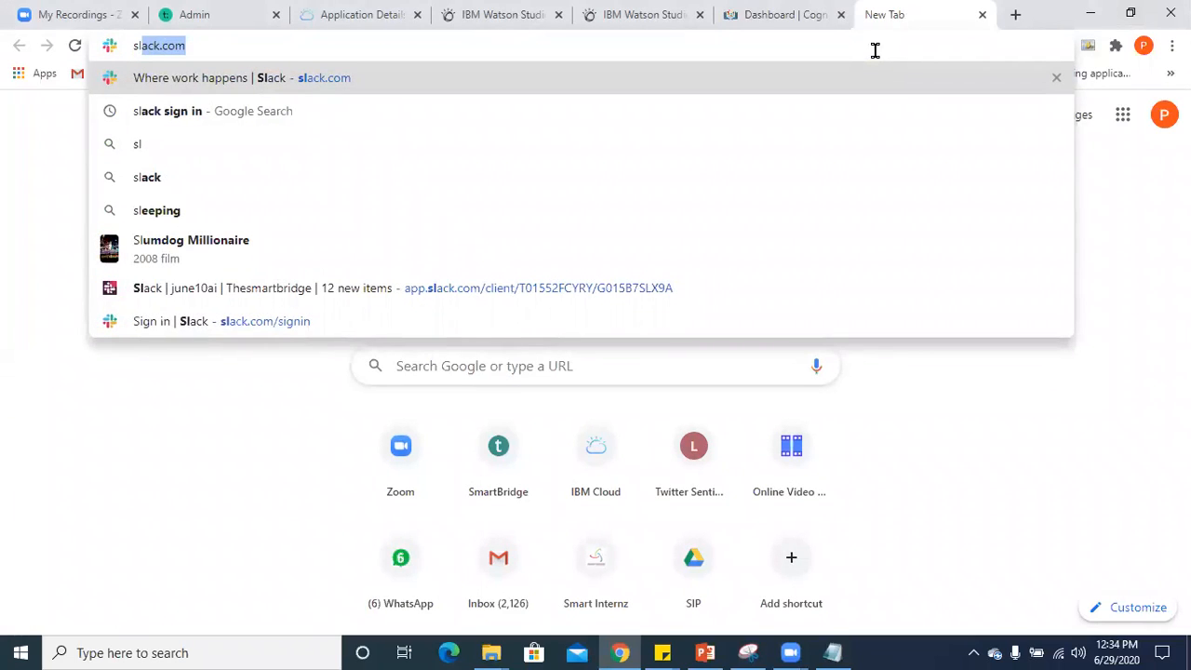
key(Down)
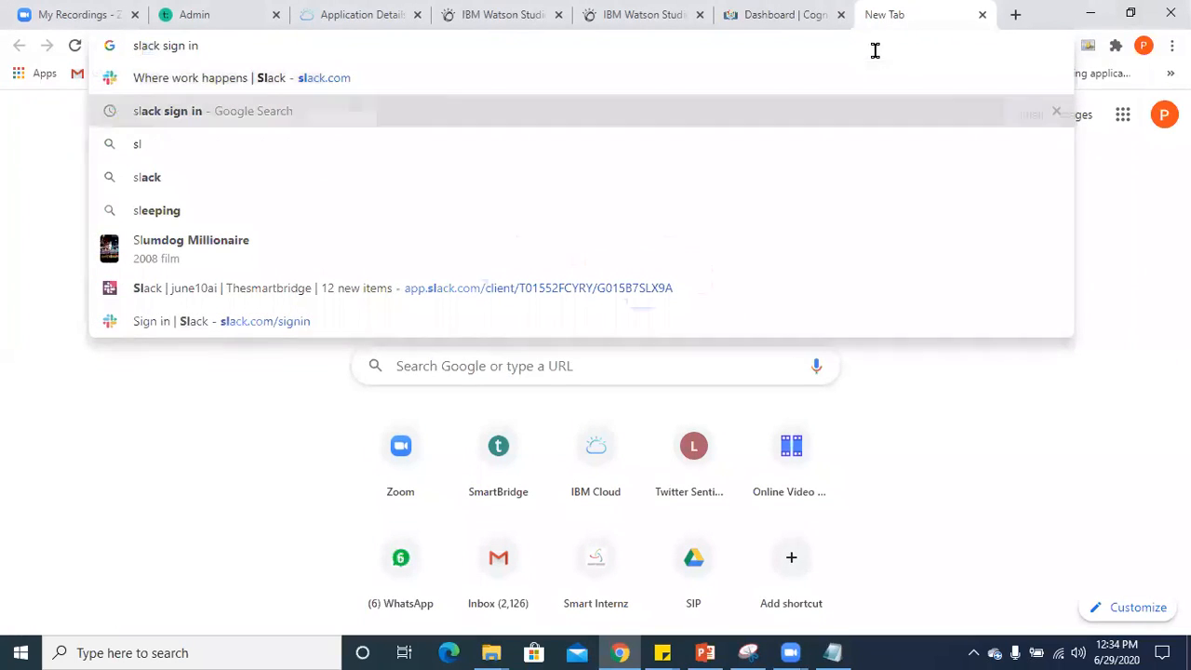
key(Return)
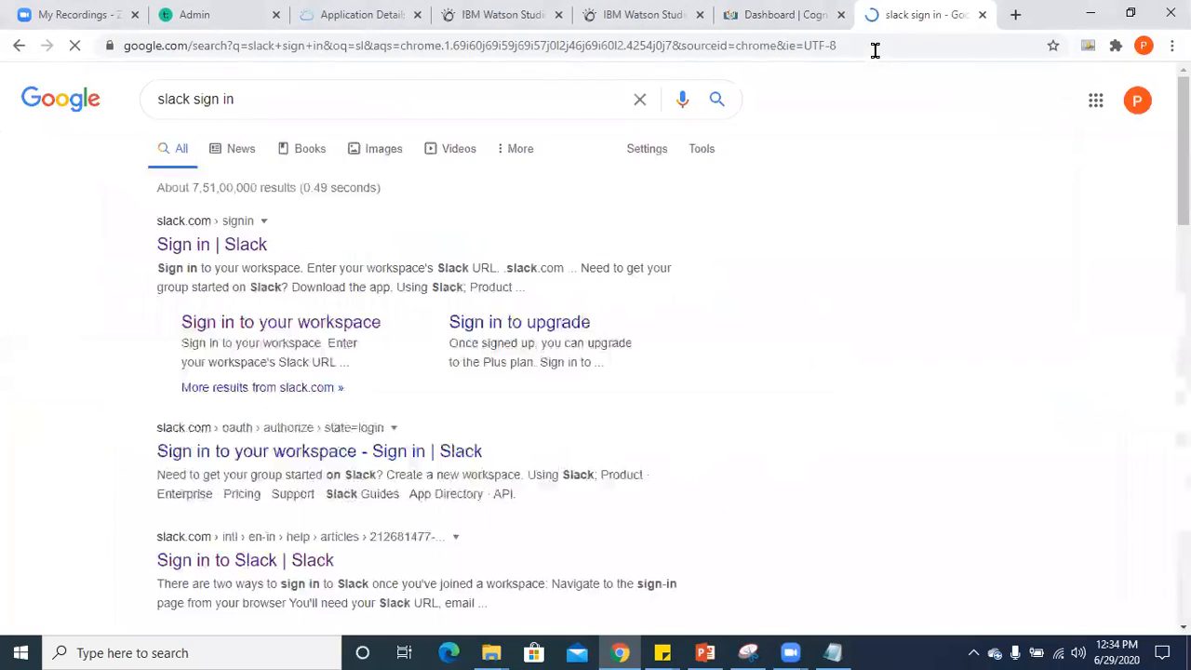
click(1095, 101)
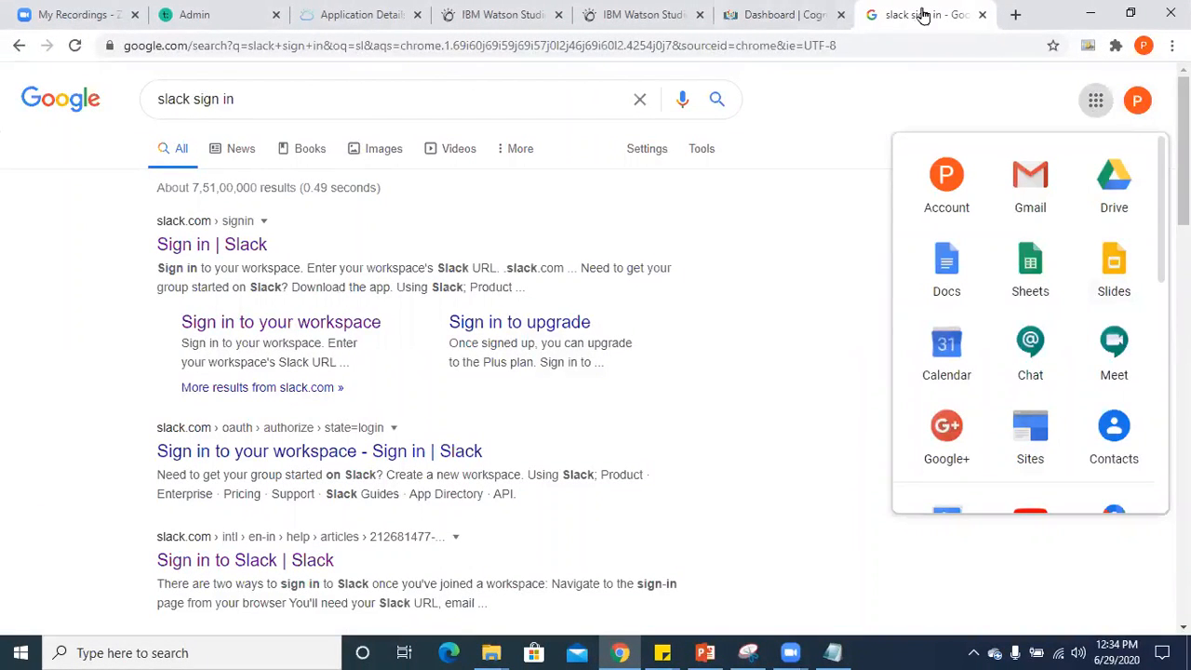
click(174, 250)
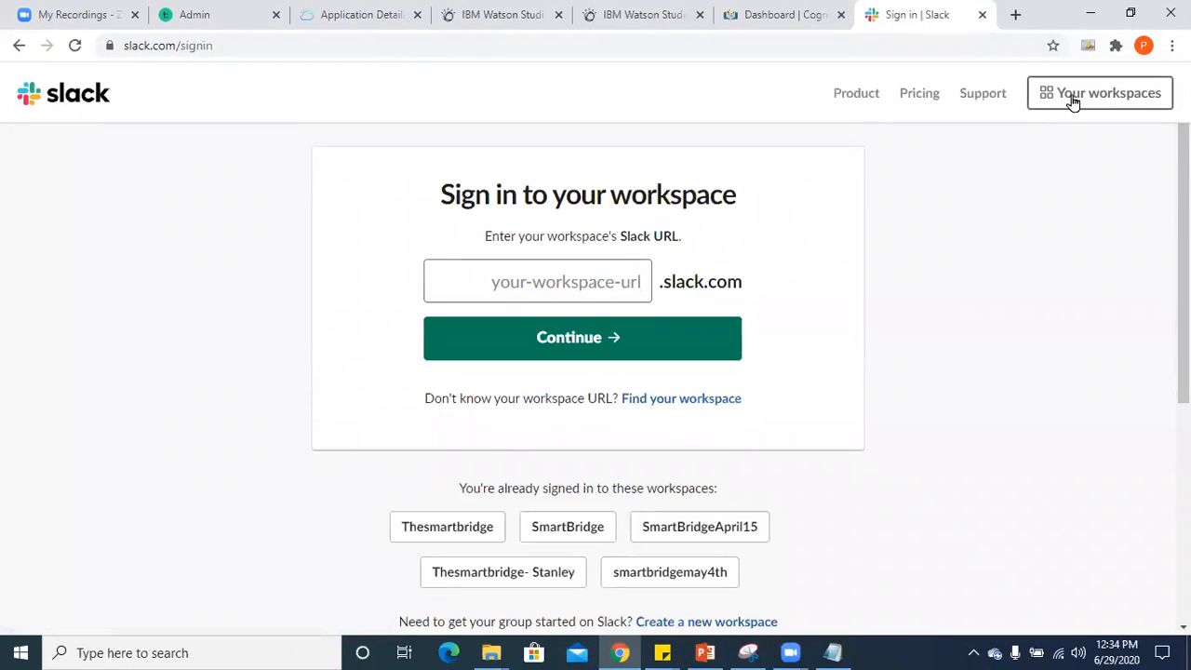
Launch the Thesmartbridge workspace from the signed-in workspaces and enlarge the Node RED screenshot shared in the june10ai channel.
click(1072, 100)
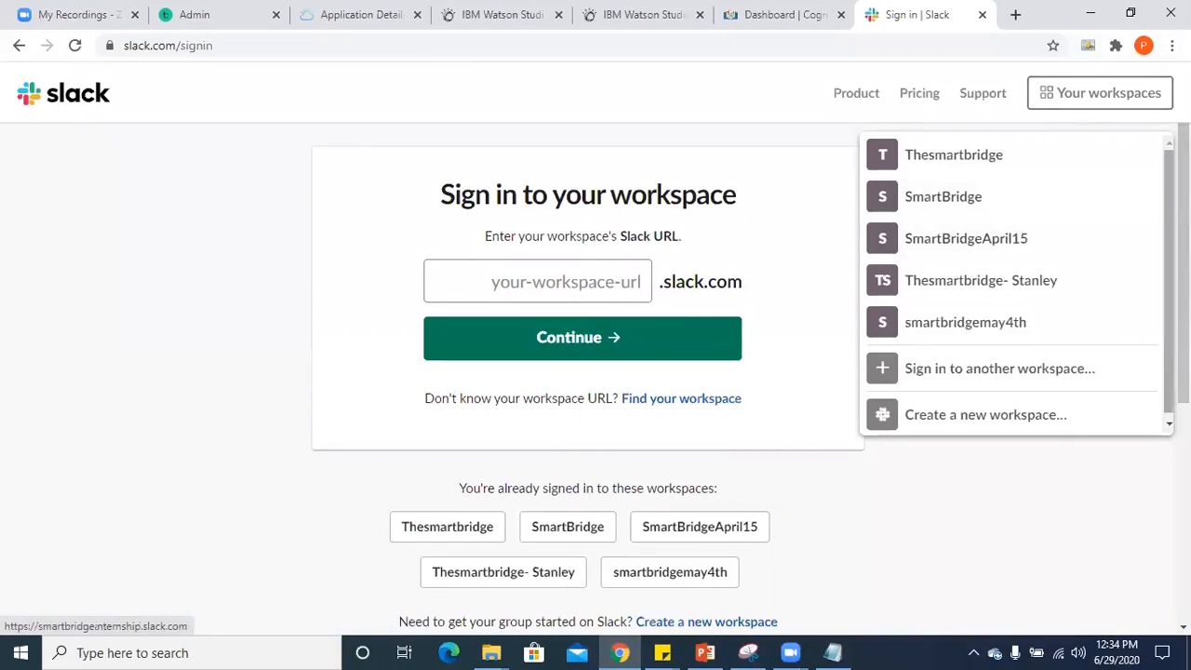
scroll(1154, 228, down, 1)
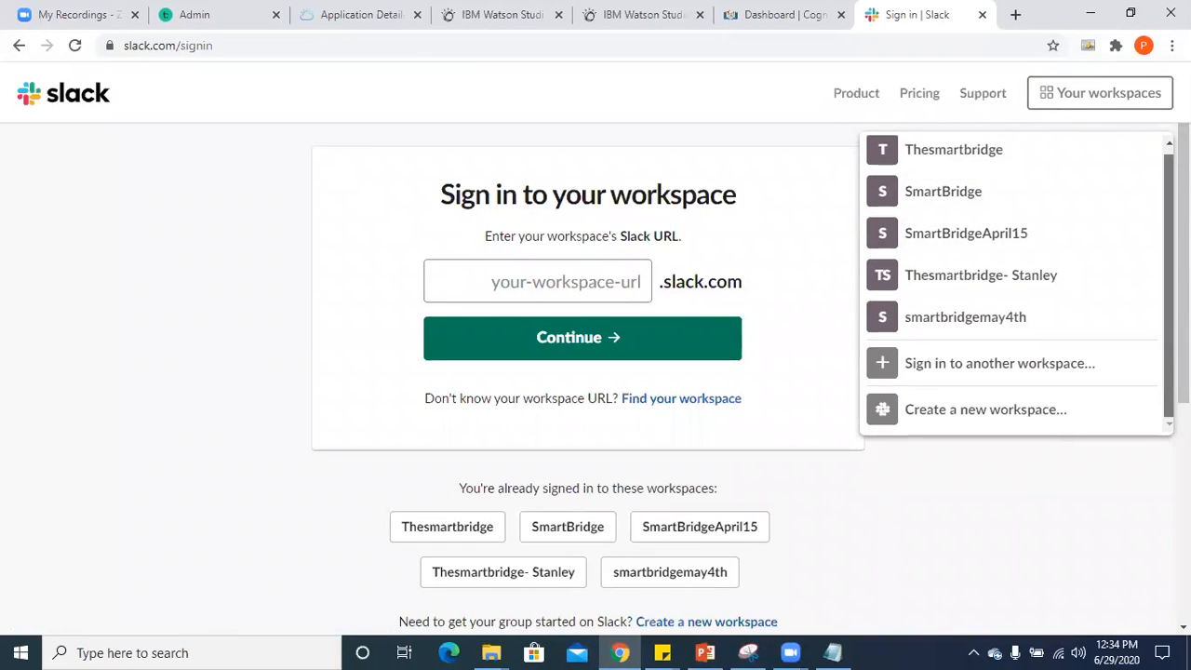
click(938, 160)
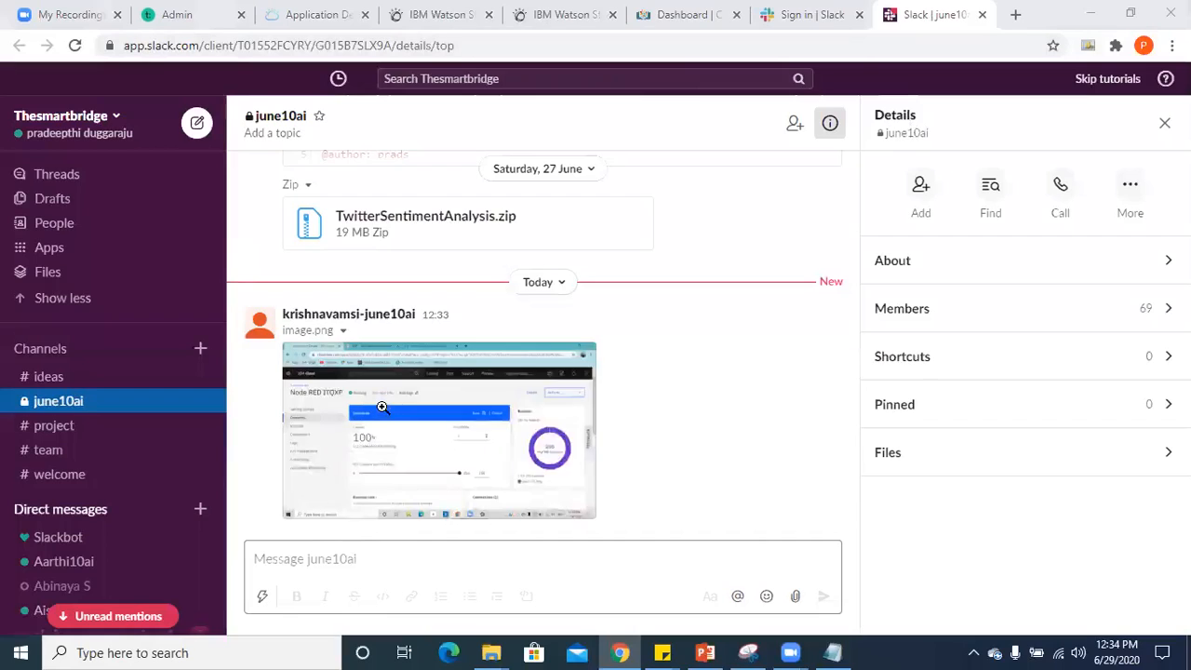
click(383, 408)
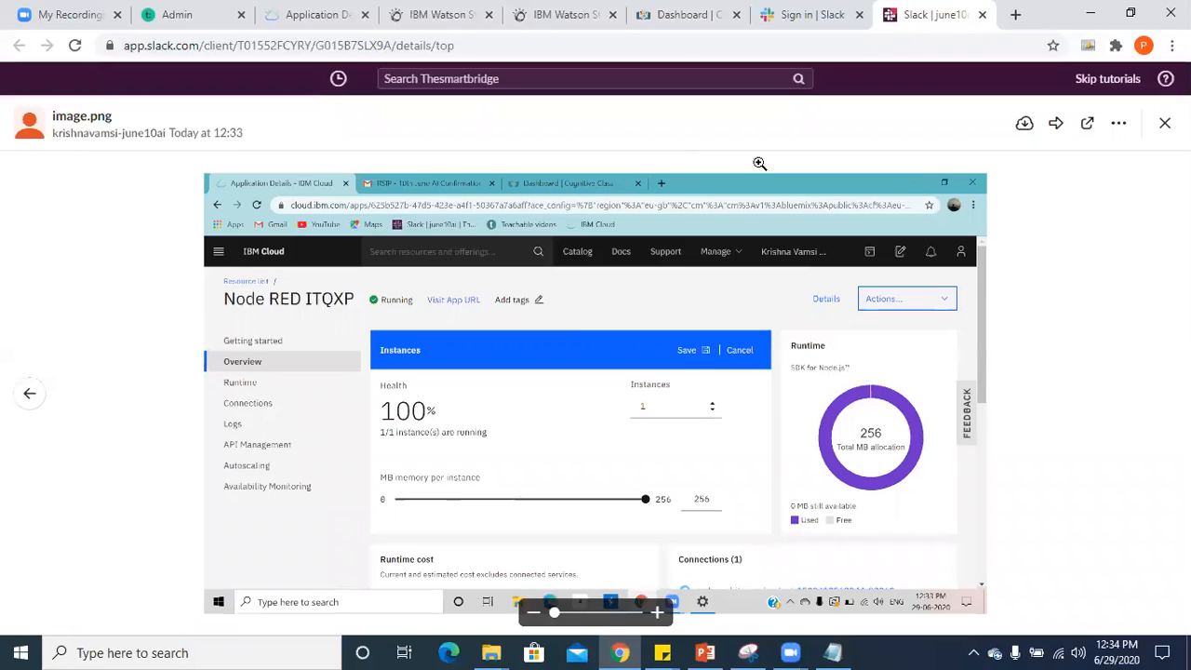
Highlight the web address of the Cognitive Class dashboard and return to the enlarged screenshot in Slack.
click(684, 14)
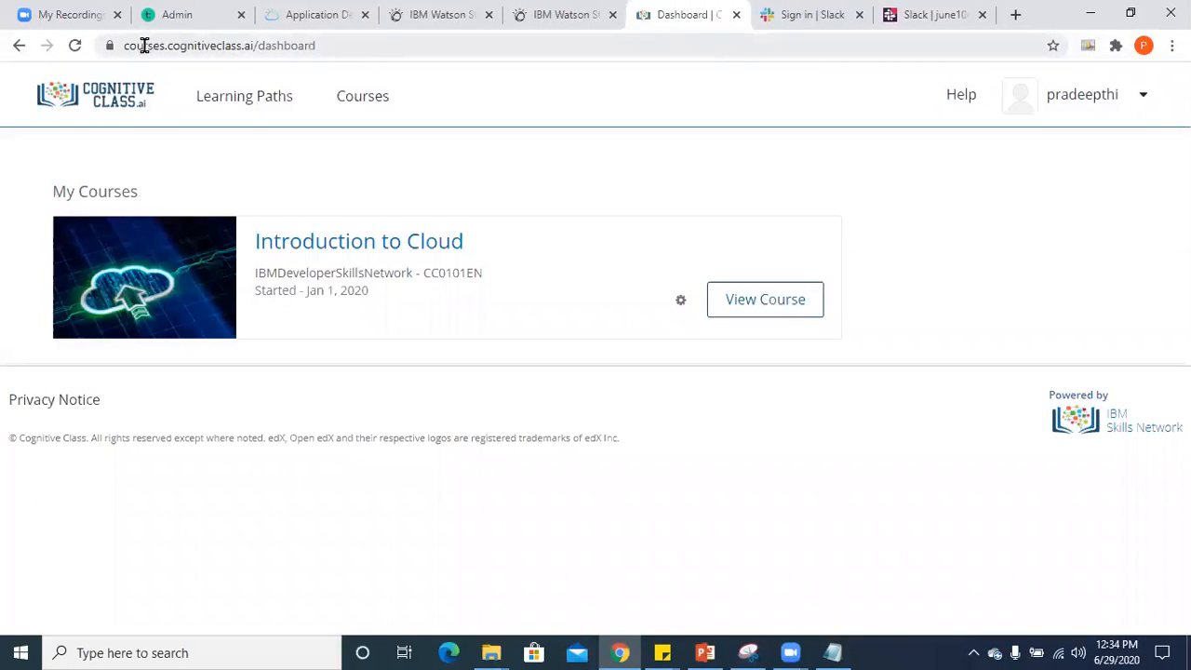
drag(335, 45, 124, 51)
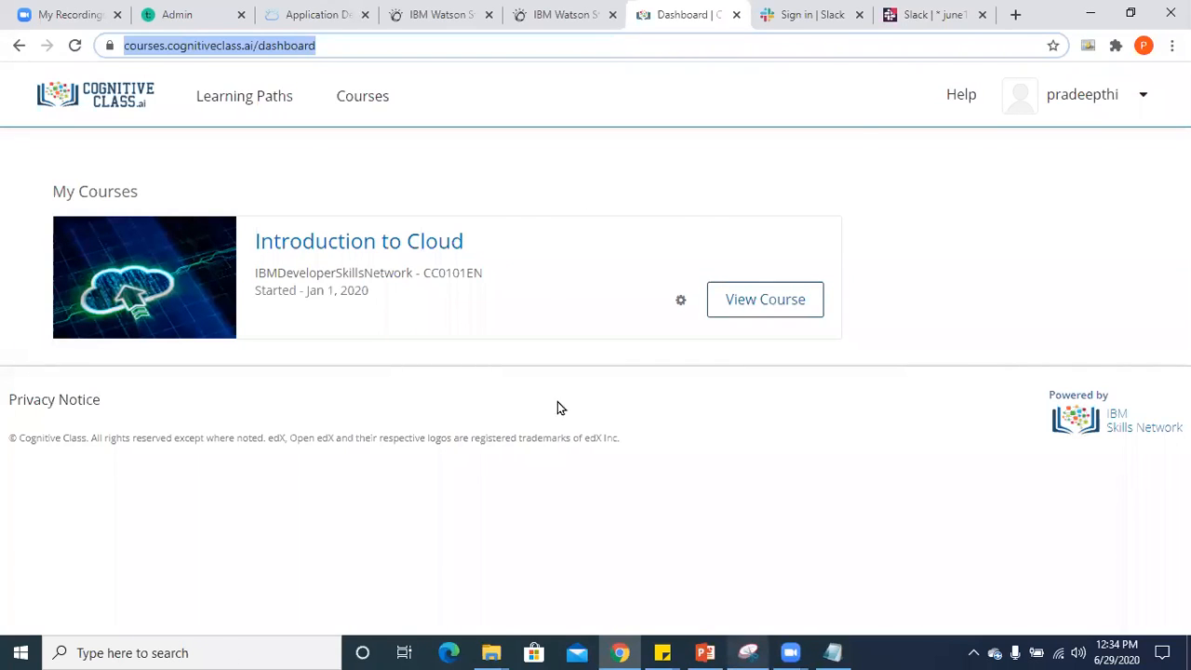
click(805, 14)
click(926, 14)
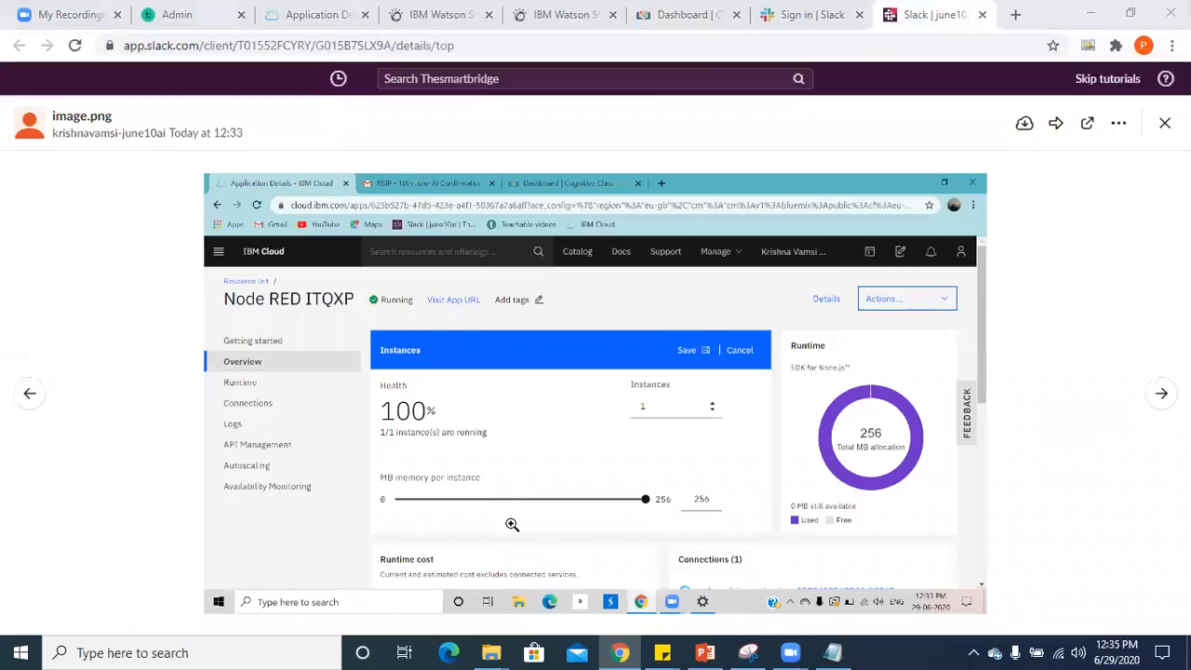
Close the enlarged Node RED screenshot and view the shared Capture.PNG in the june10ai channel.
click(789, 13)
click(935, 14)
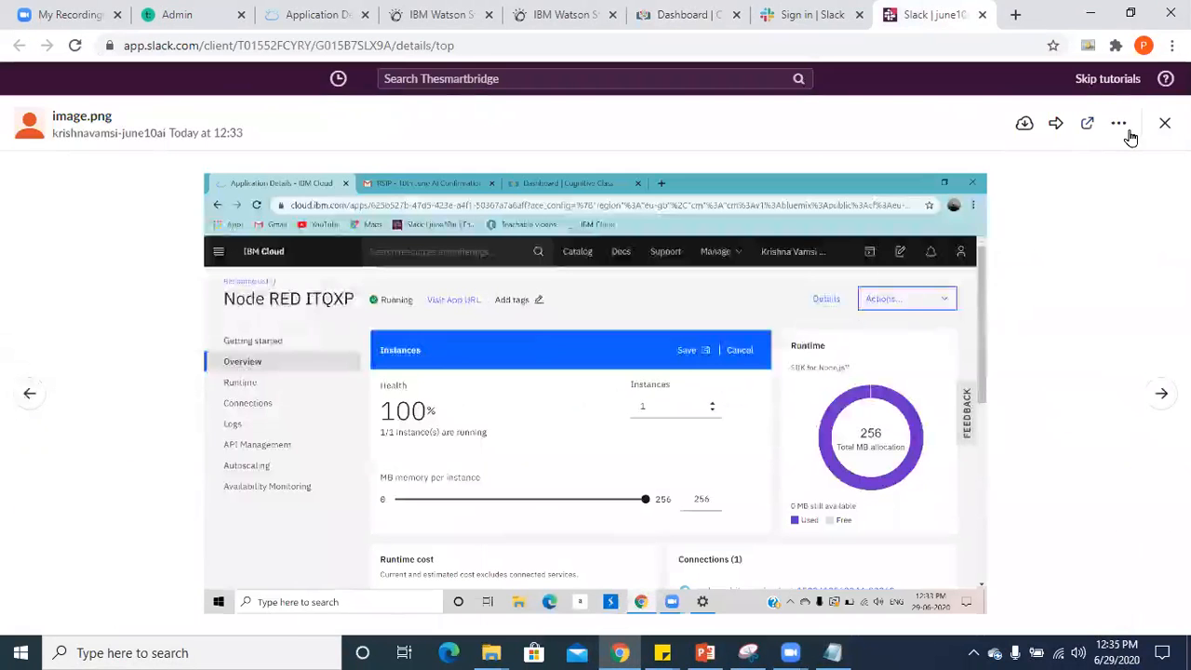
click(1164, 124)
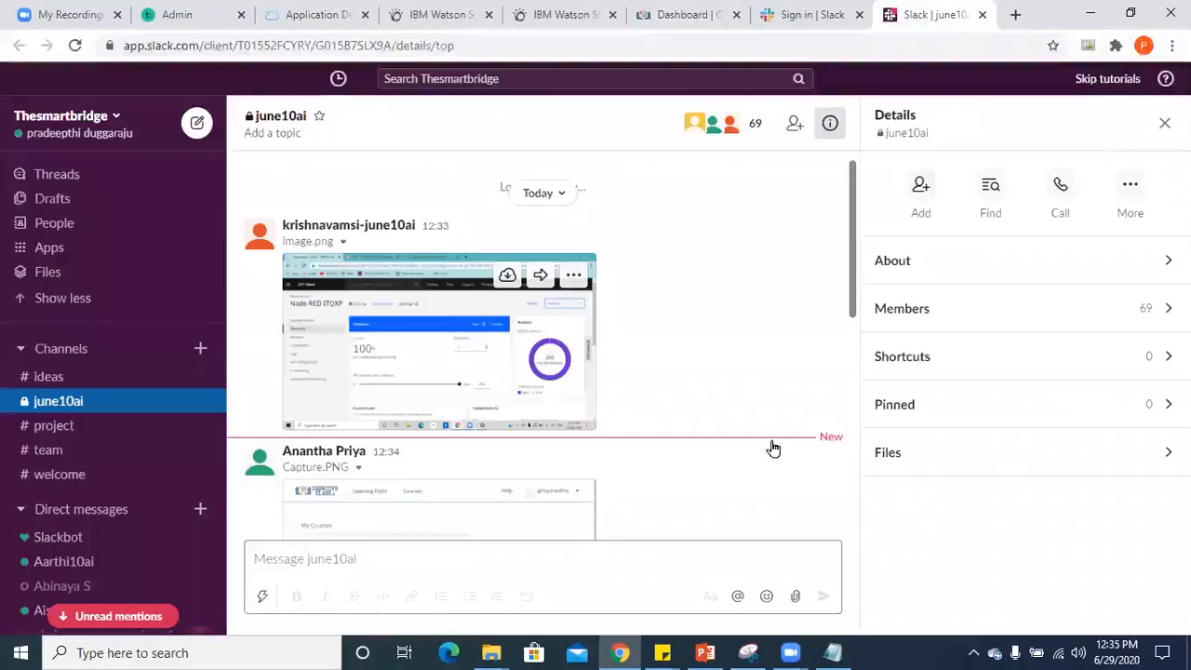
click(425, 505)
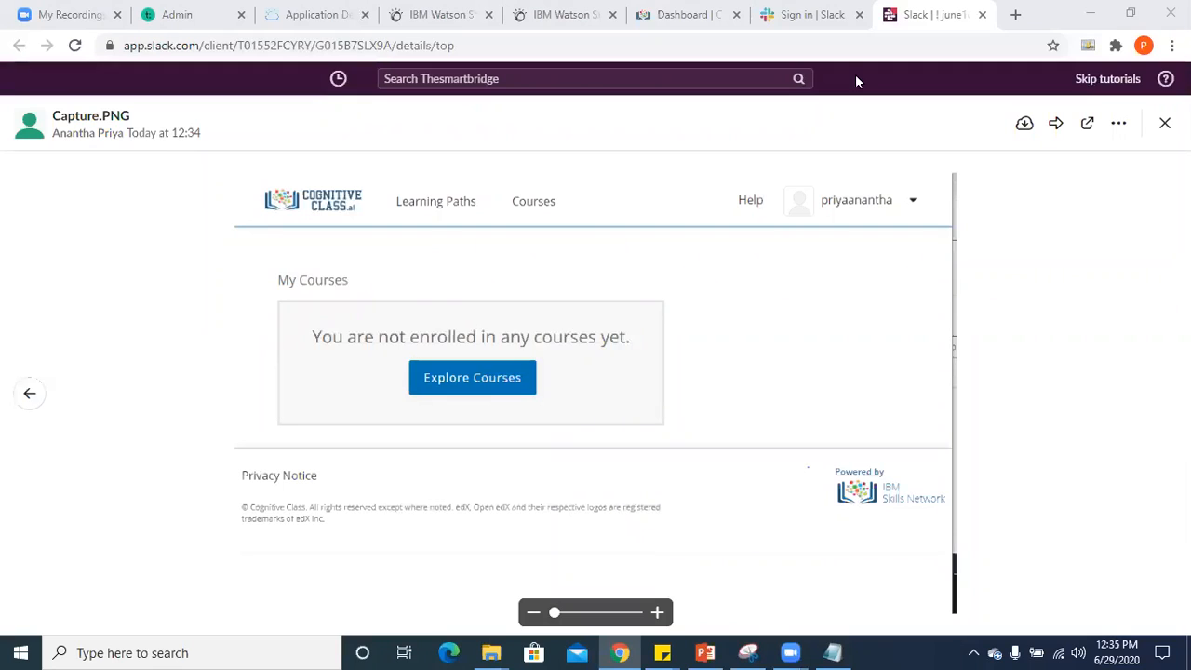
Open the Python for Data Science course from the Cognitive Class course catalogue and enroll in it.
click(663, 9)
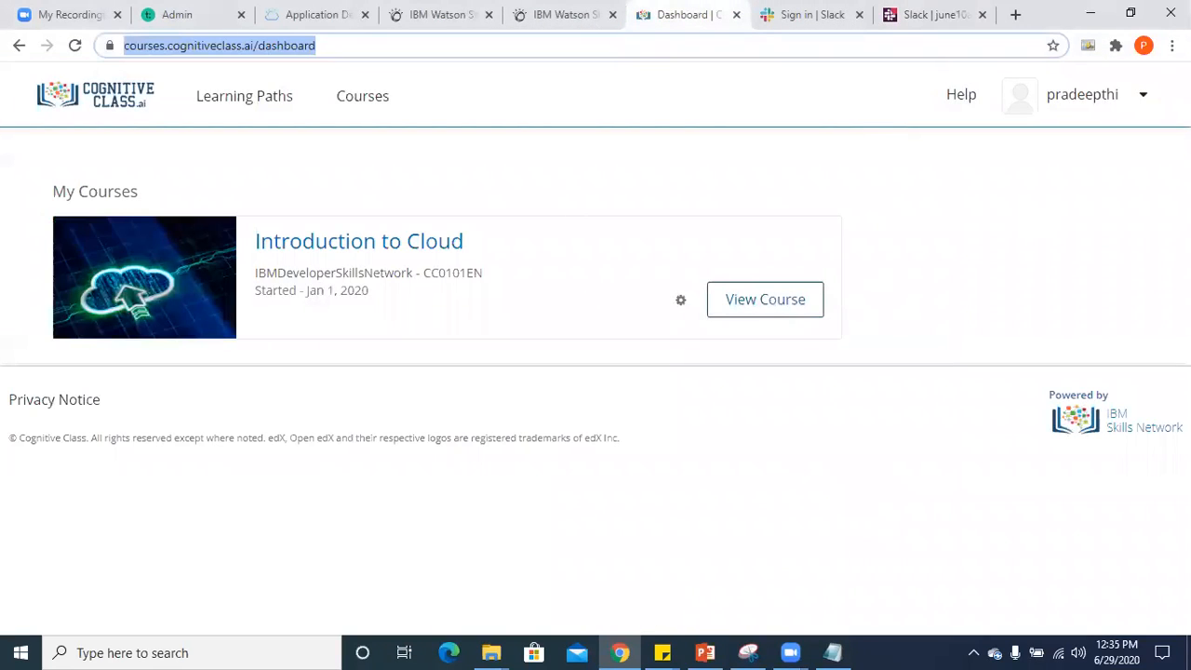
click(368, 108)
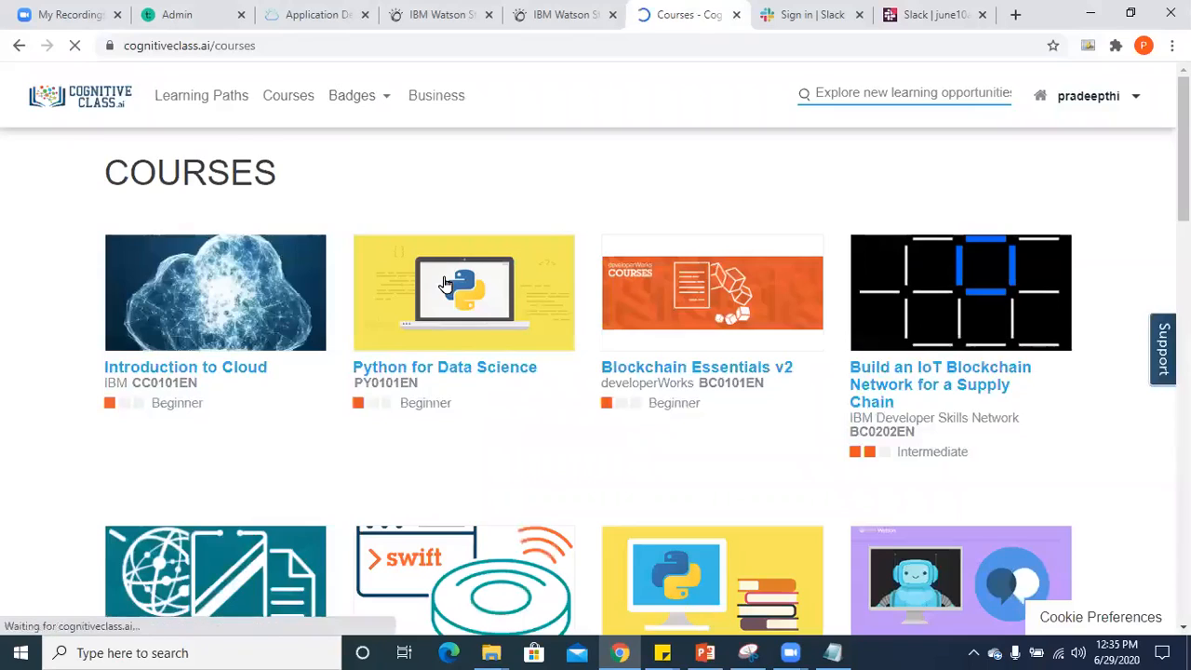
click(445, 283)
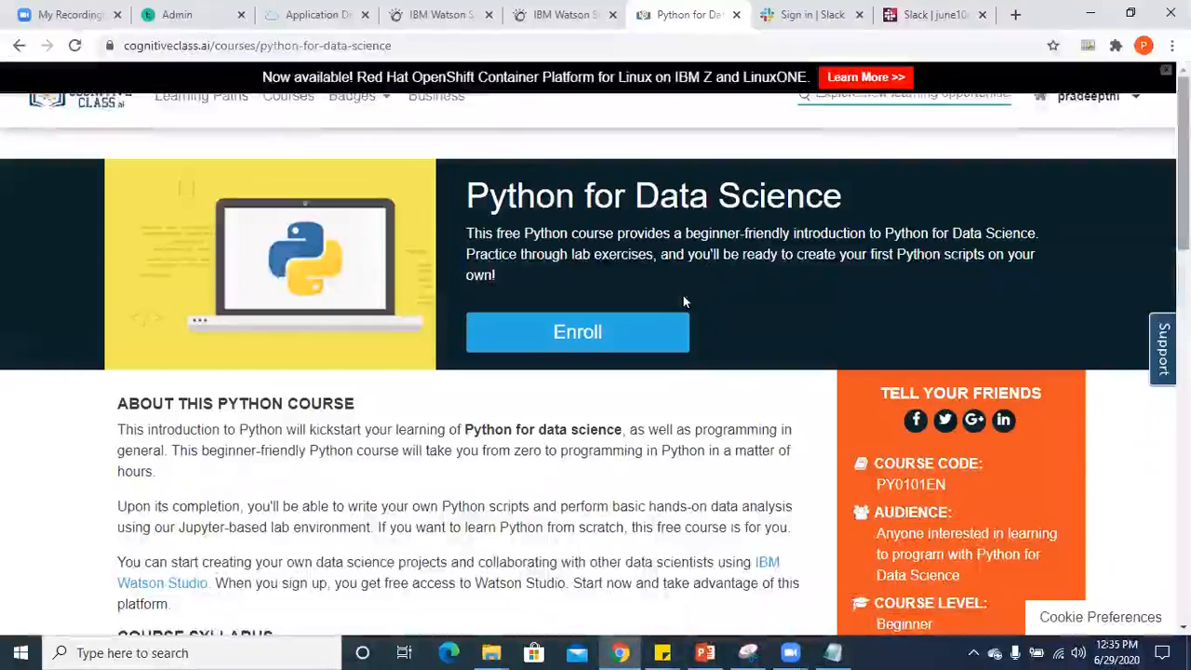
click(596, 333)
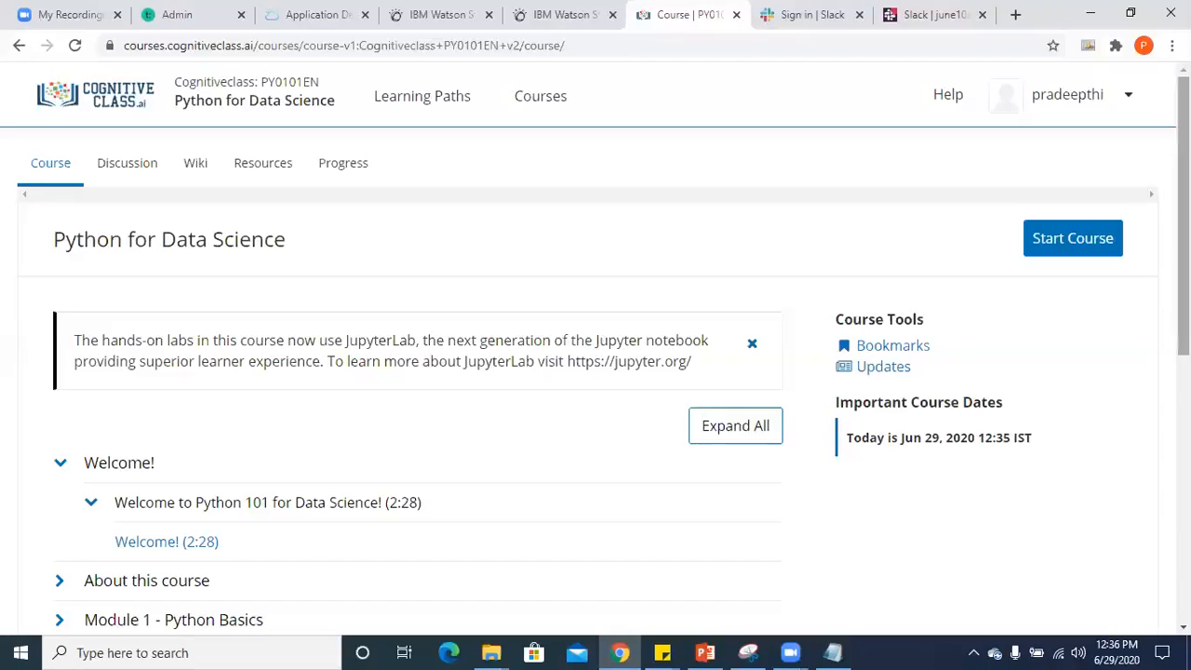
Review the Python for Data Science course page, including the course tools, modules, final exam and completion certificate sections.
scroll(596, 345, down, 6)
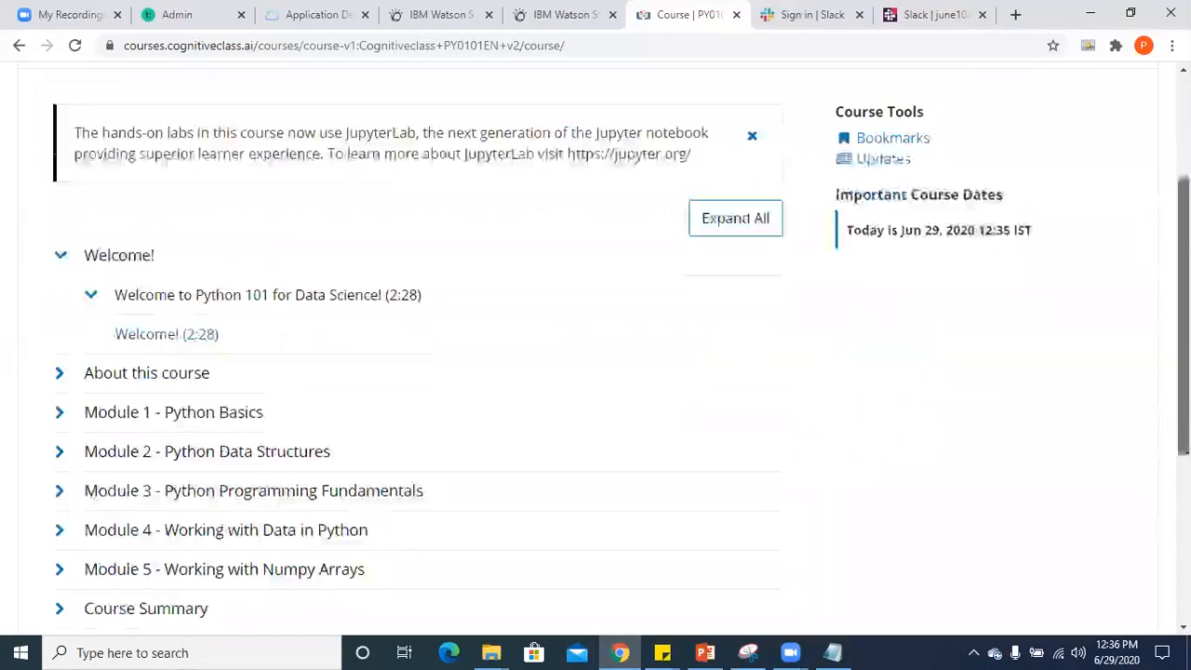
scroll(1160, 228, up, 6)
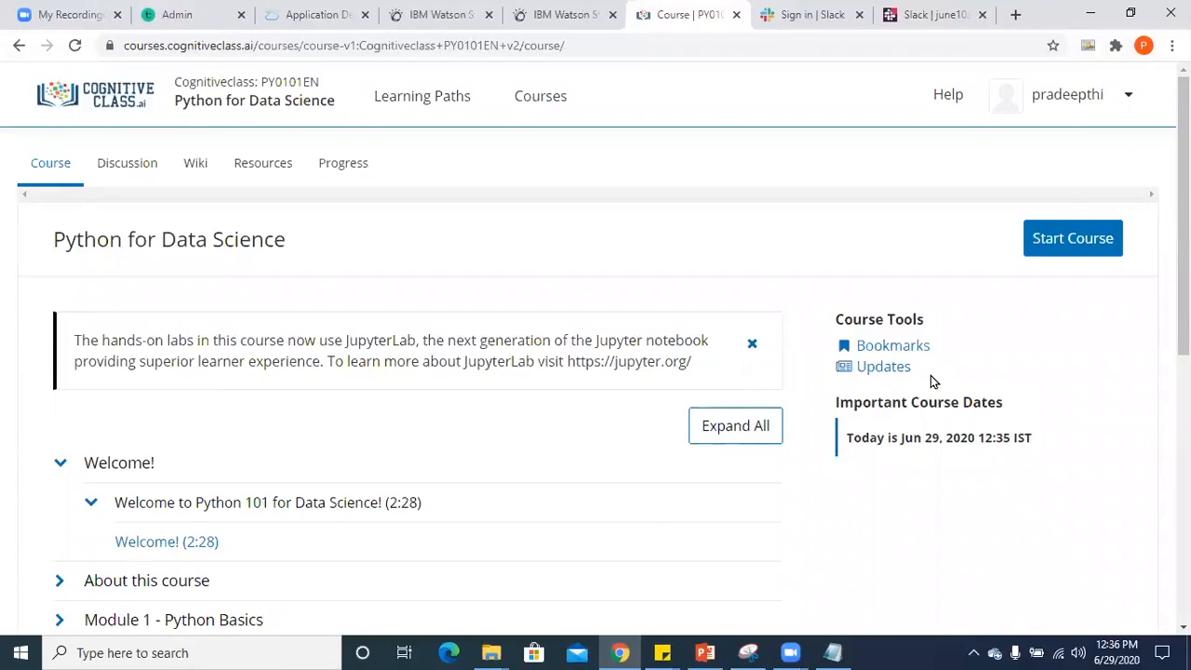
drag(910, 367, 841, 343)
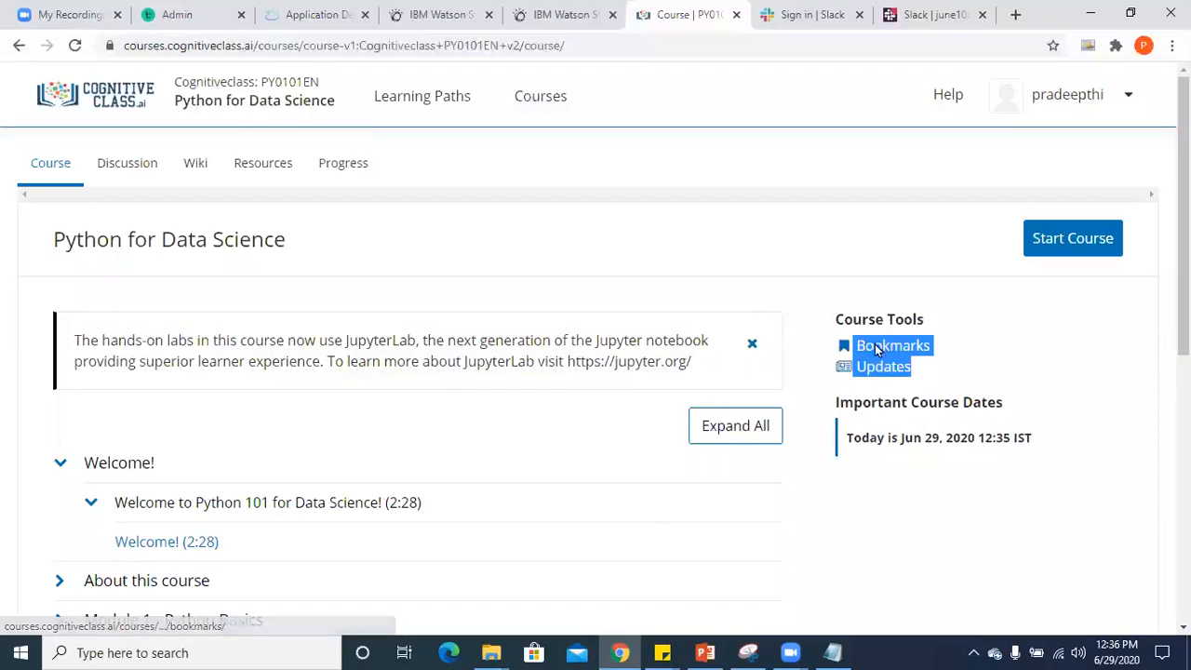
scroll(596, 353, down, 5)
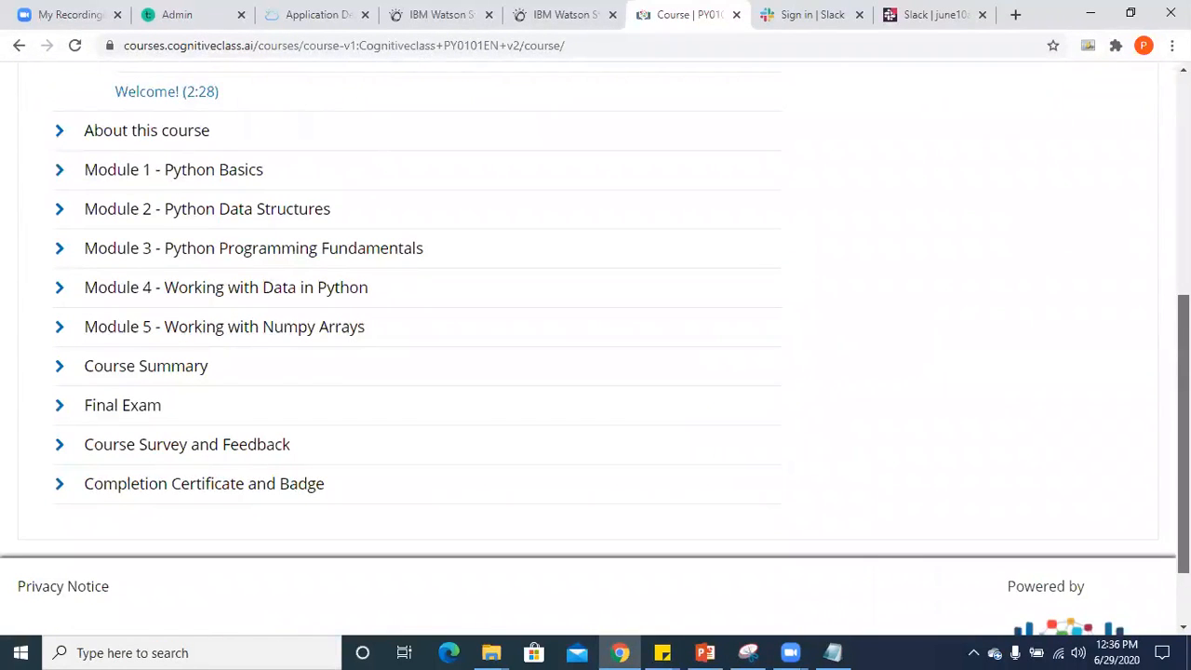
scroll(596, 353, up, 5)
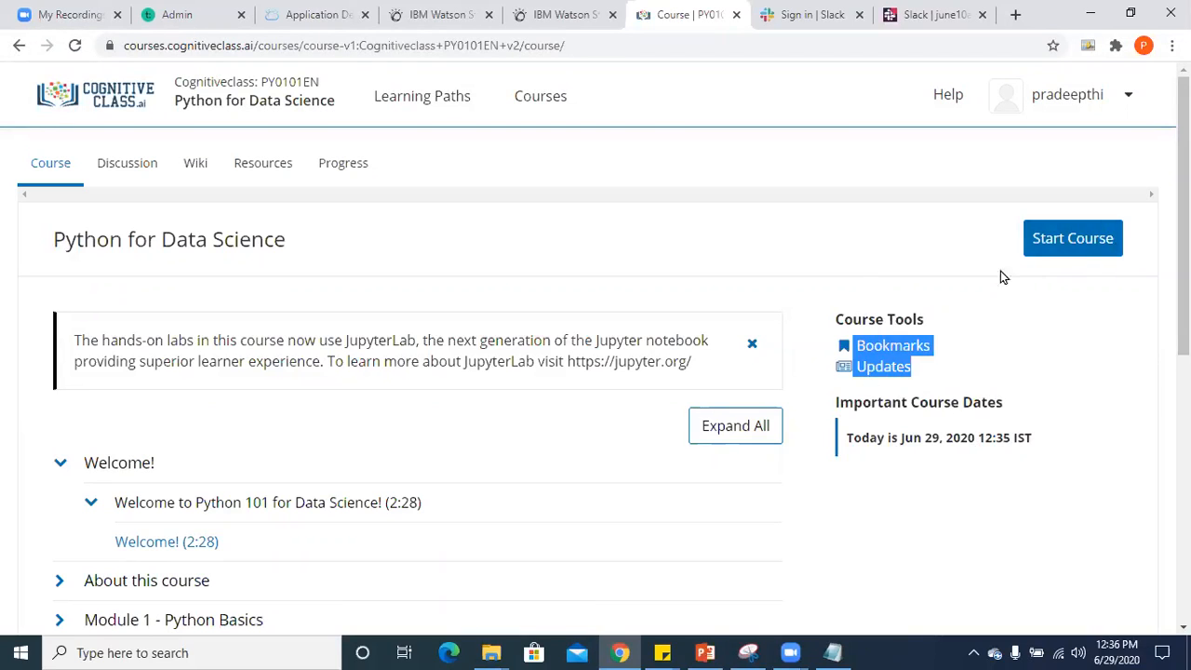
click(782, 11)
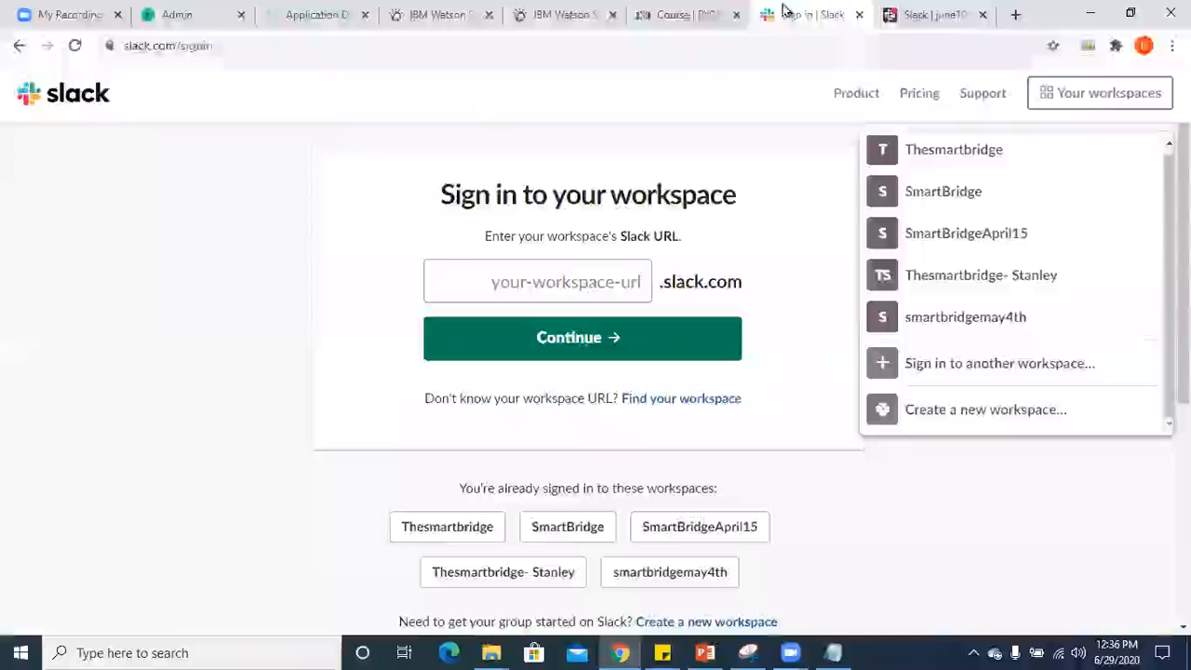
click(662, 17)
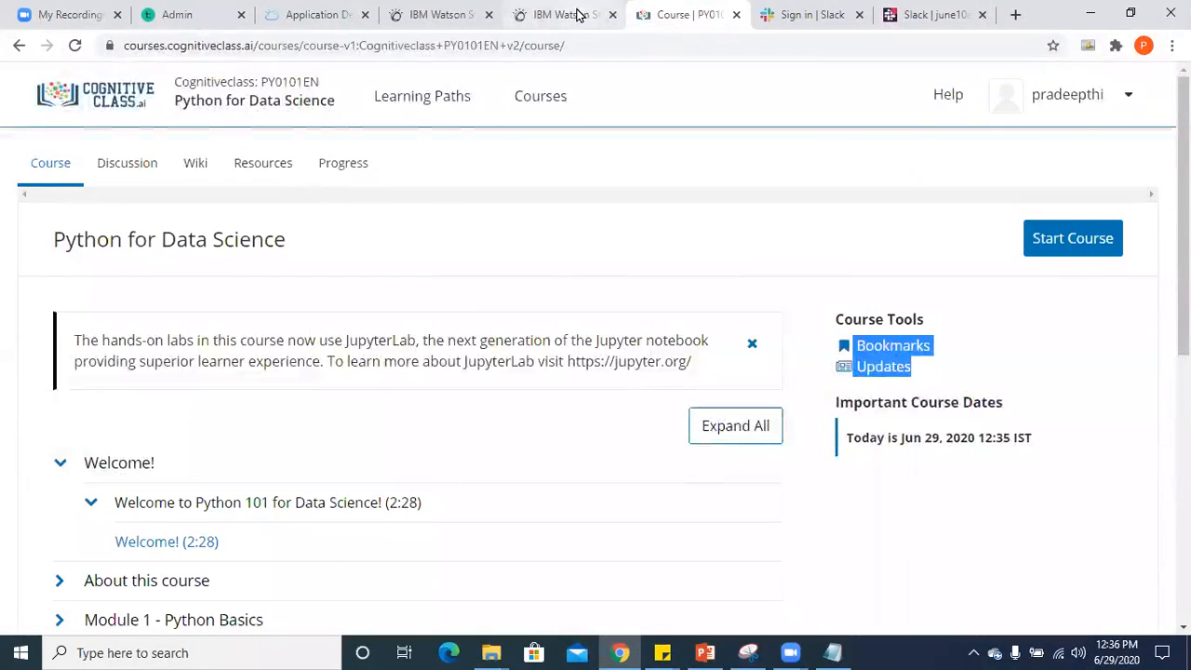
click(579, 13)
click(690, 11)
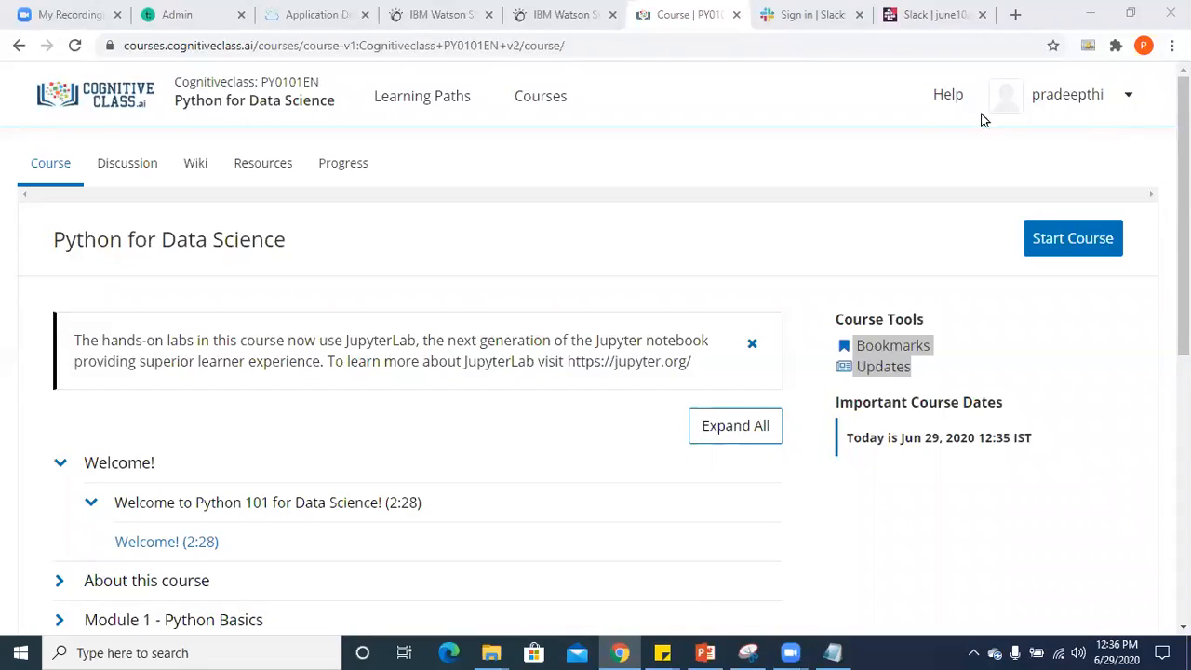
scroll(596, 350, down, 2)
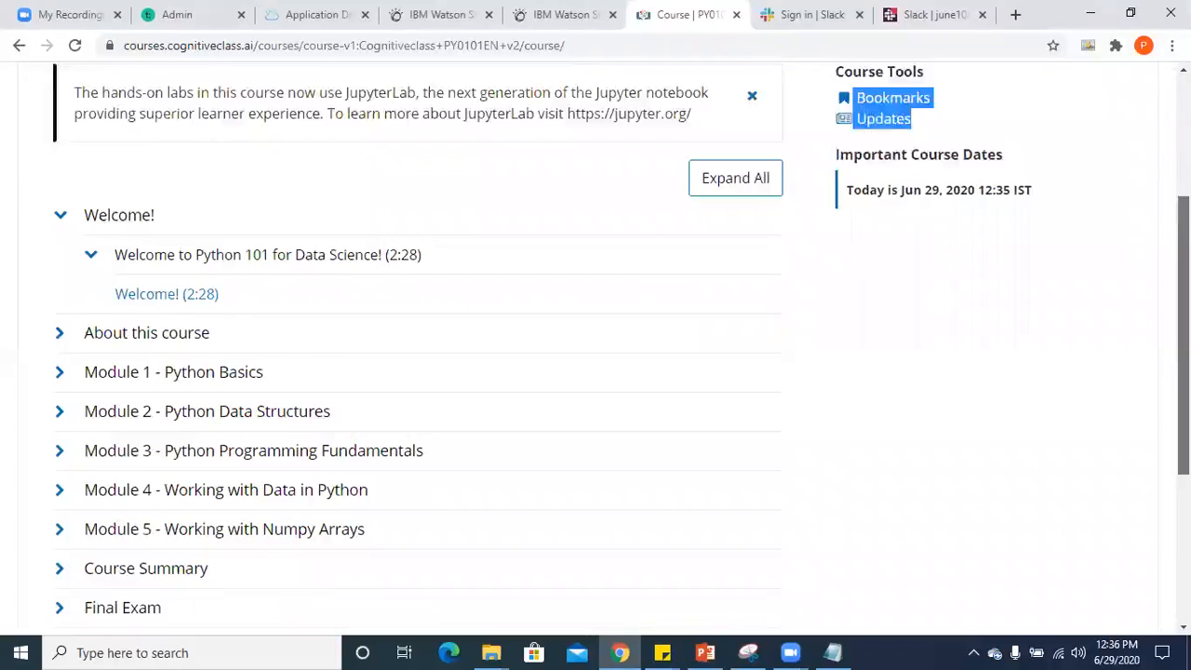
scroll(596, 350, down, 2)
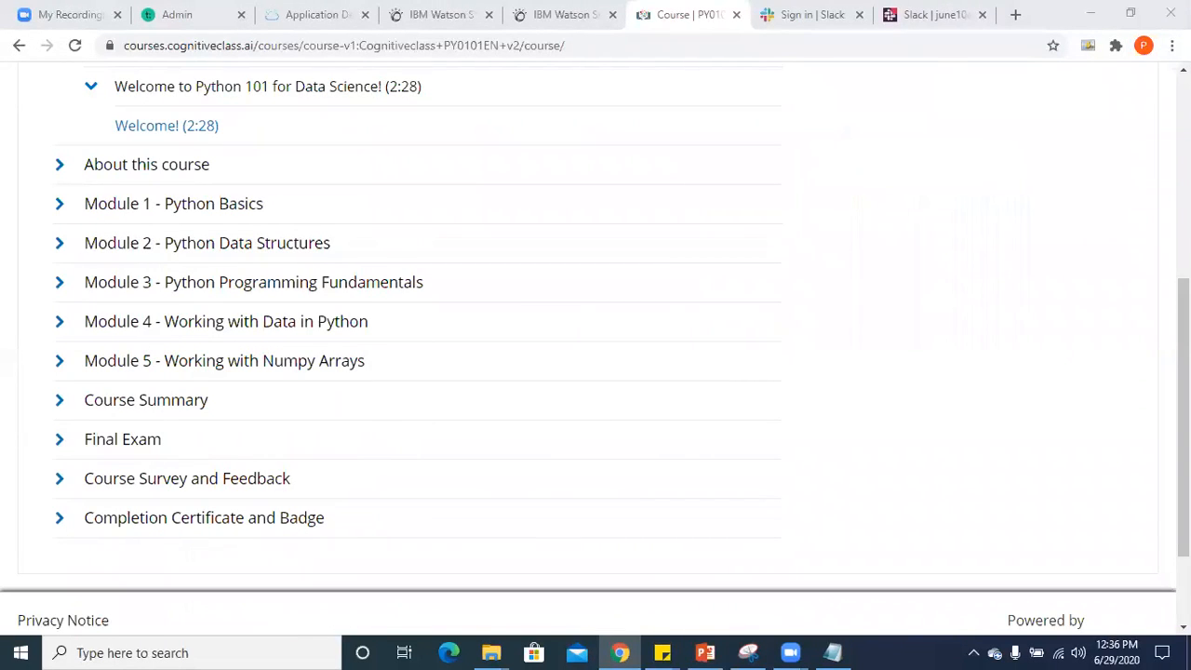
scroll(596, 350, up, 5)
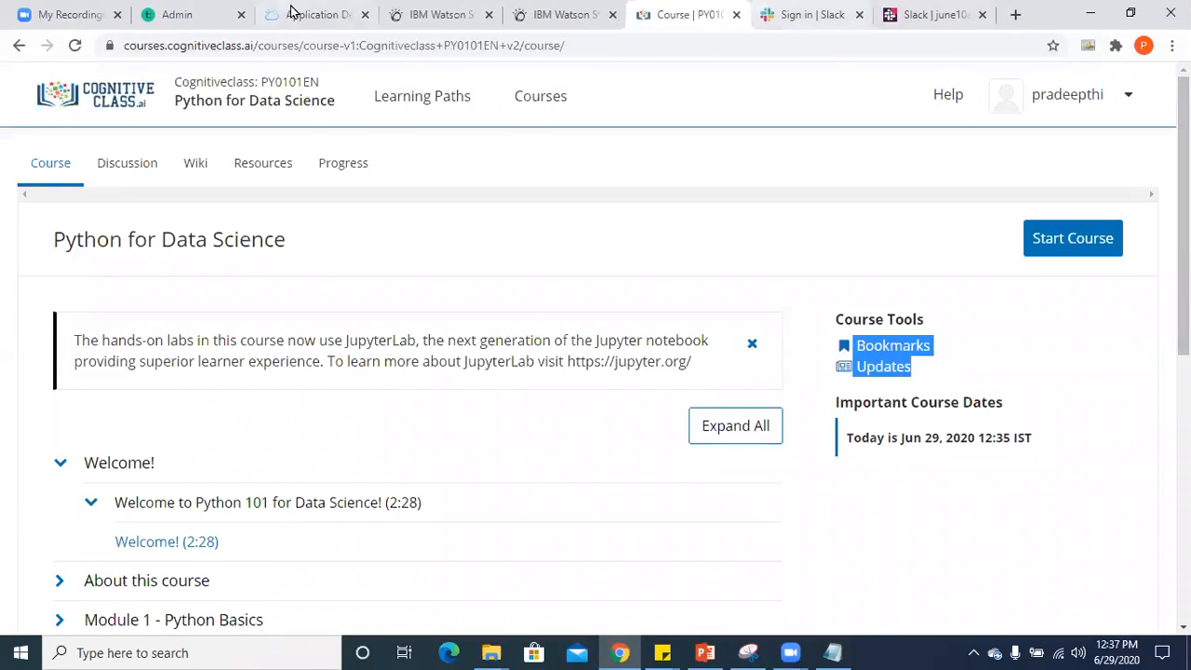
Save the Node RED NFCWL app's memory per instance as 0 MB on IBM Cloud, and raise the unsaved value to 384 MB.
click(416, 13)
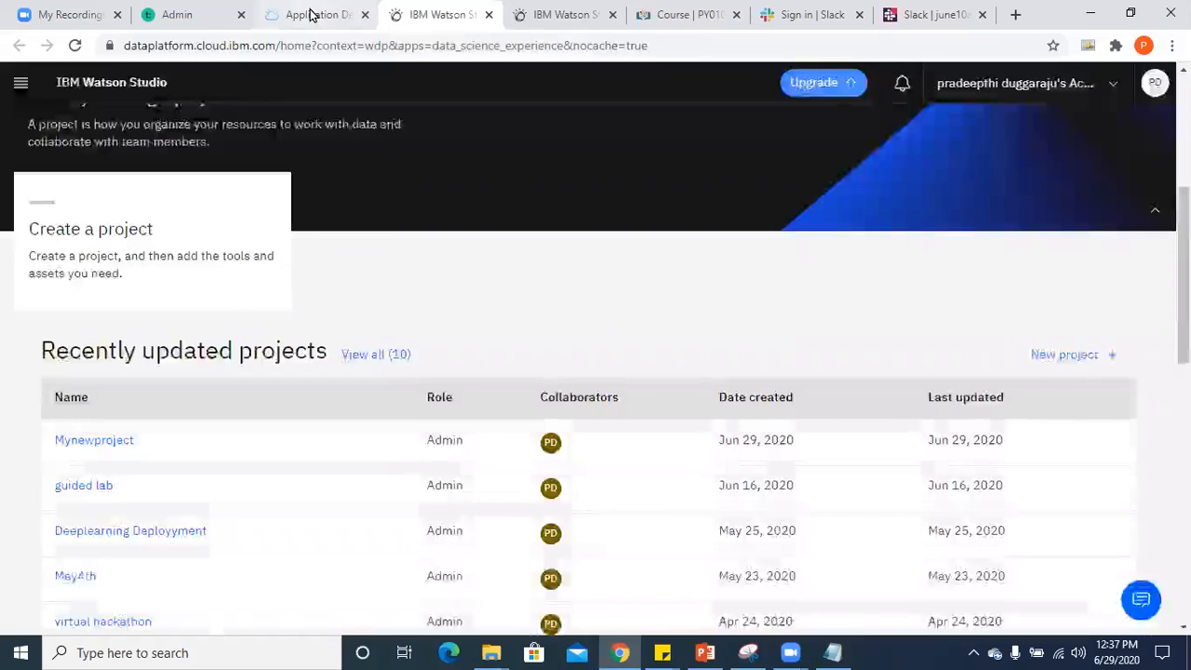
click(340, 14)
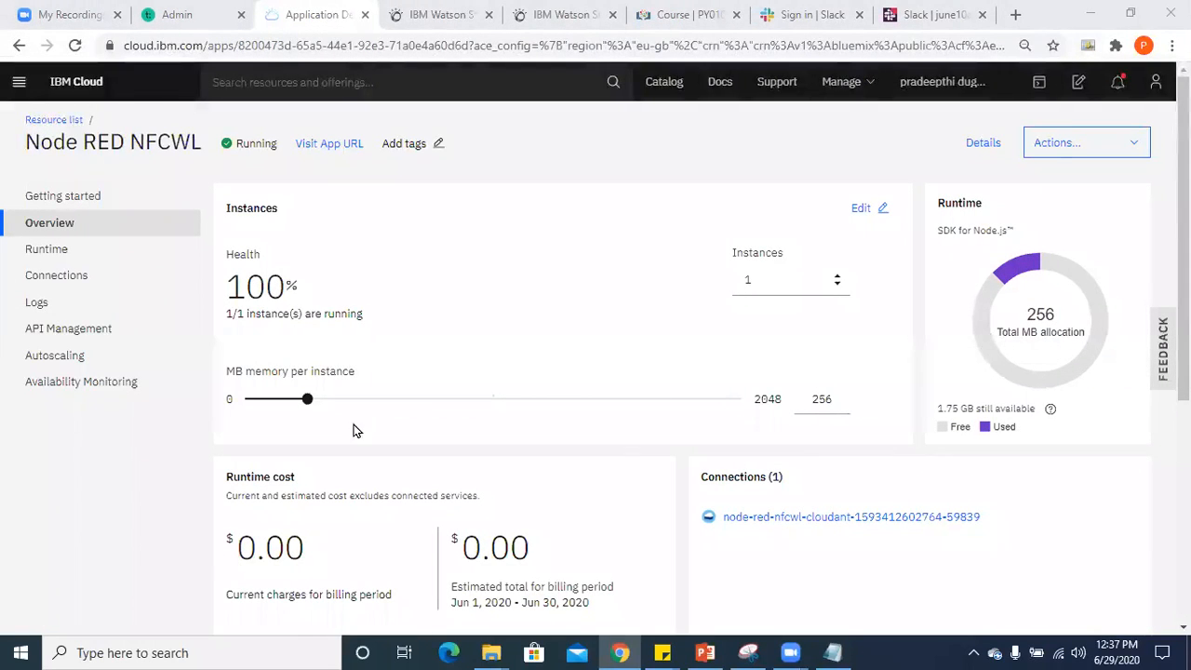
drag(317, 402, 242, 406)
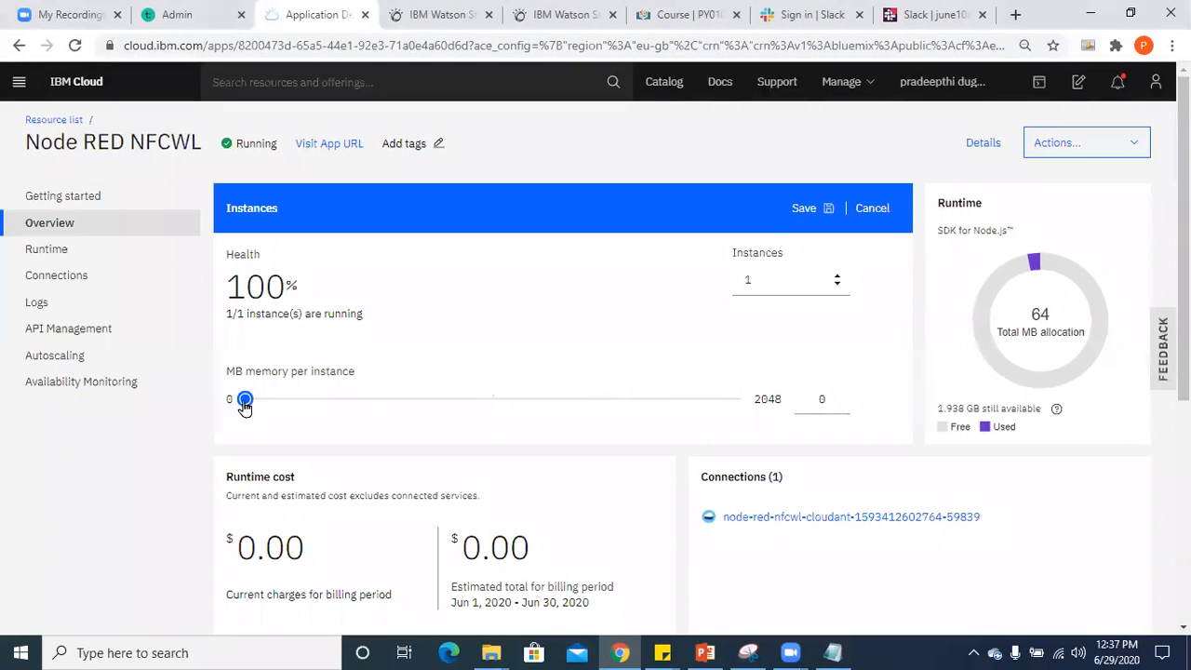
drag(245, 400, 220, 407)
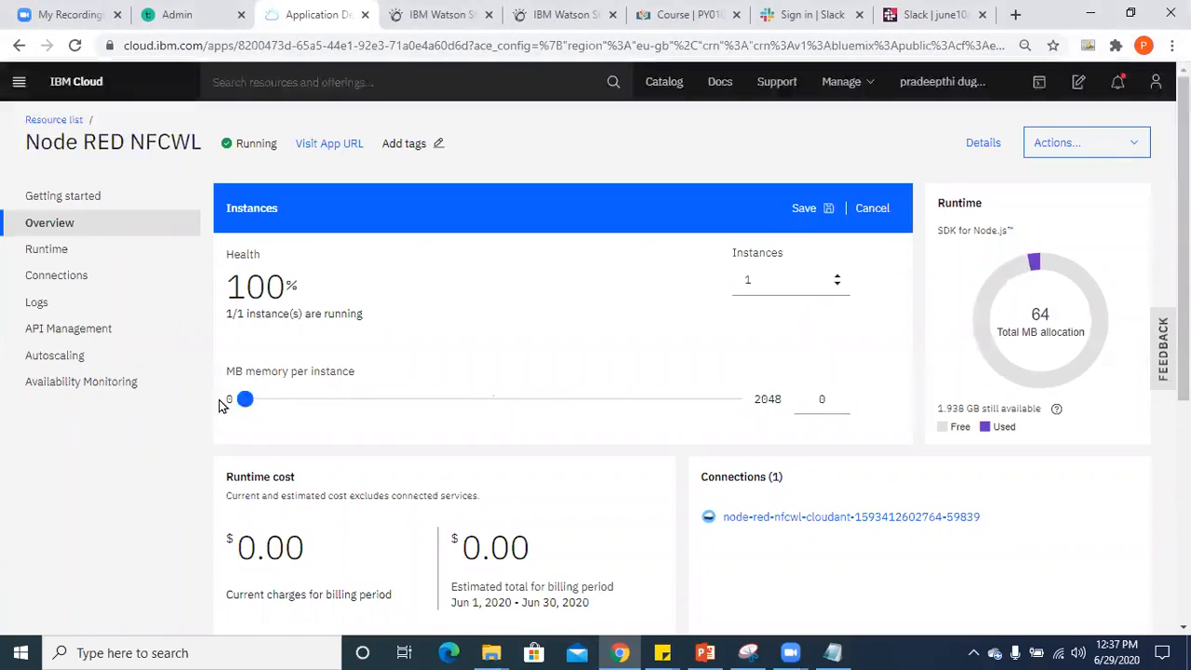
click(799, 209)
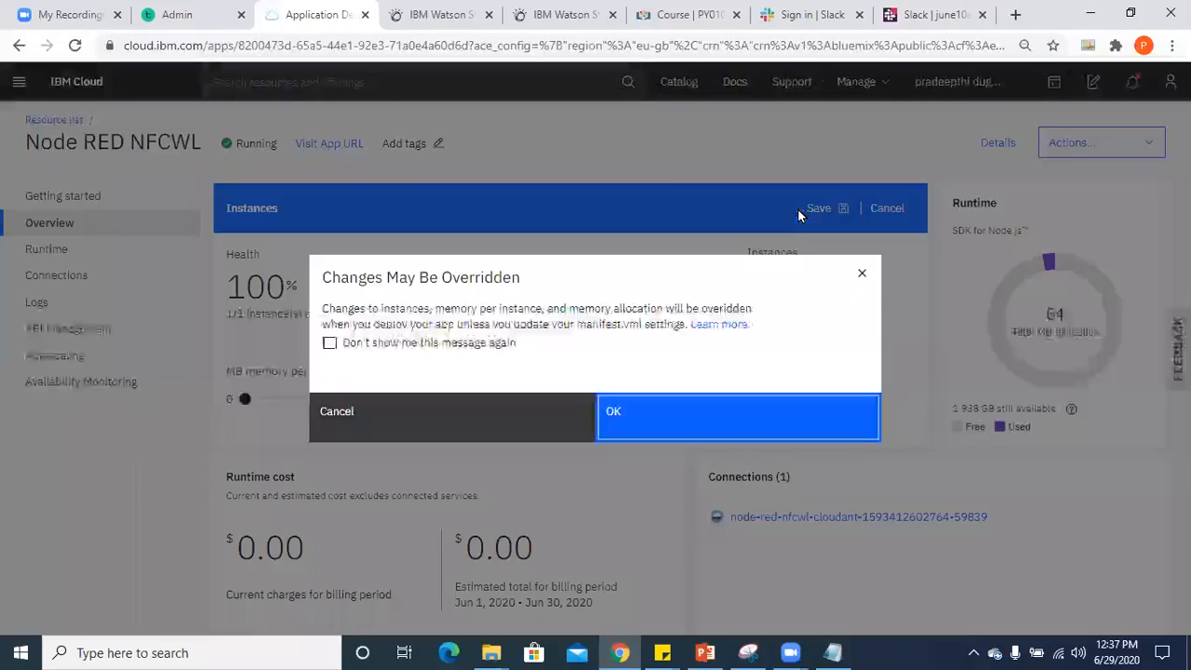
key(Return)
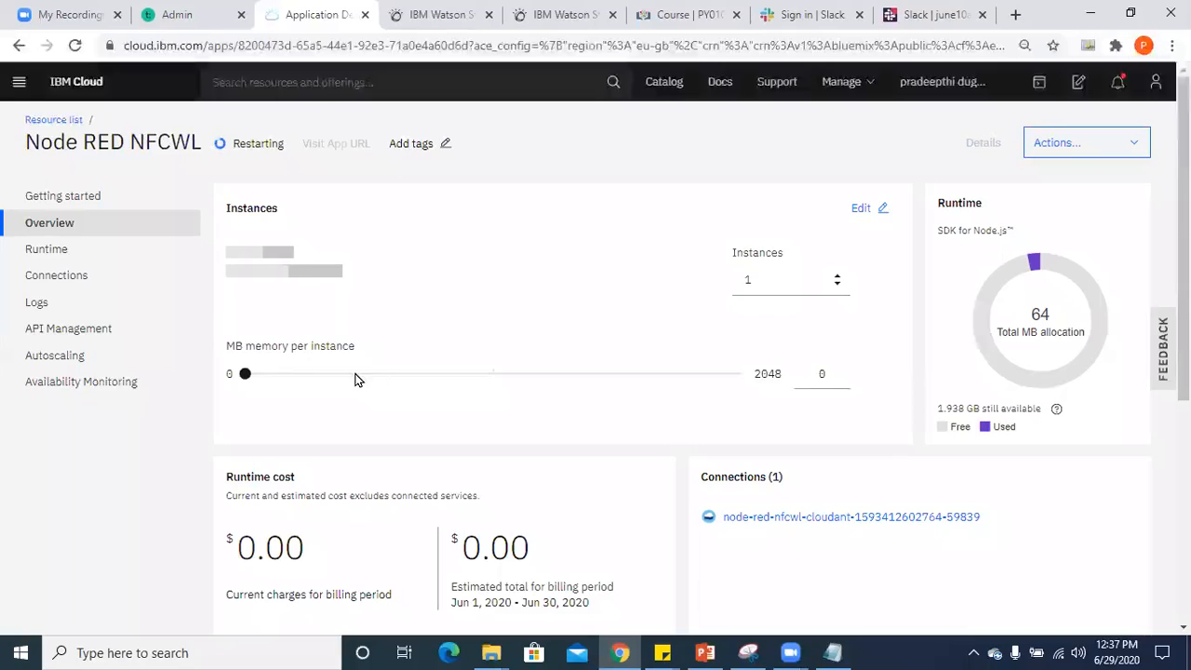
drag(250, 376, 333, 382)
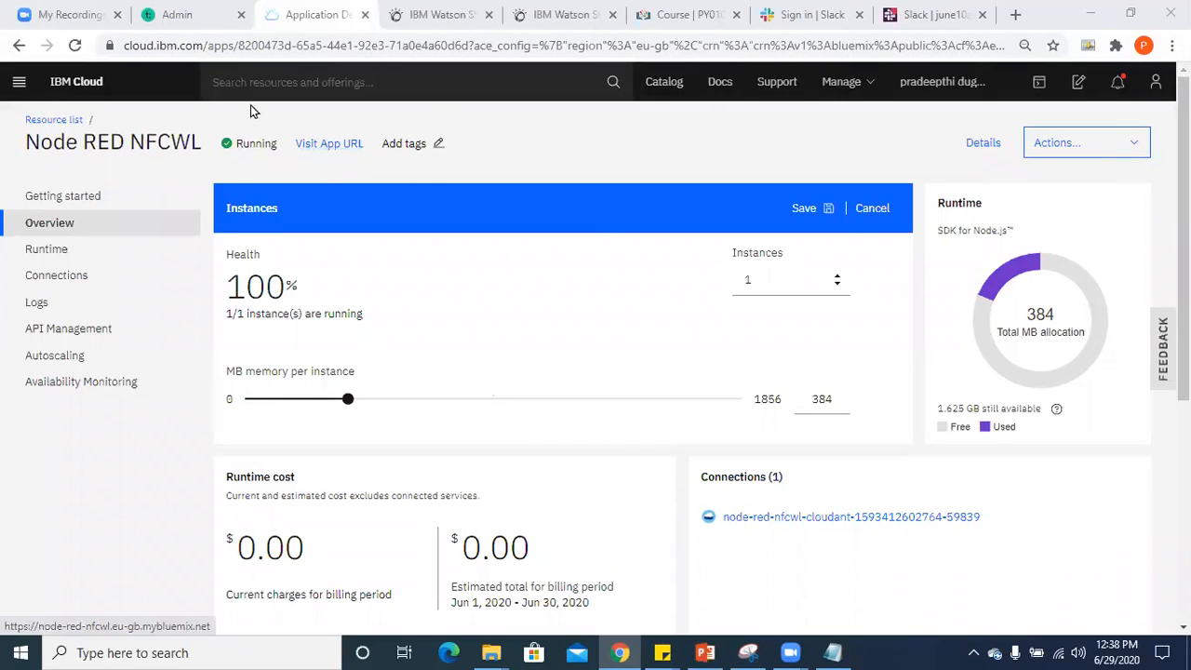
Open the Node RED NFCWL app's URL and advance the Node-RED setup to the page for securing the editor.
click(330, 145)
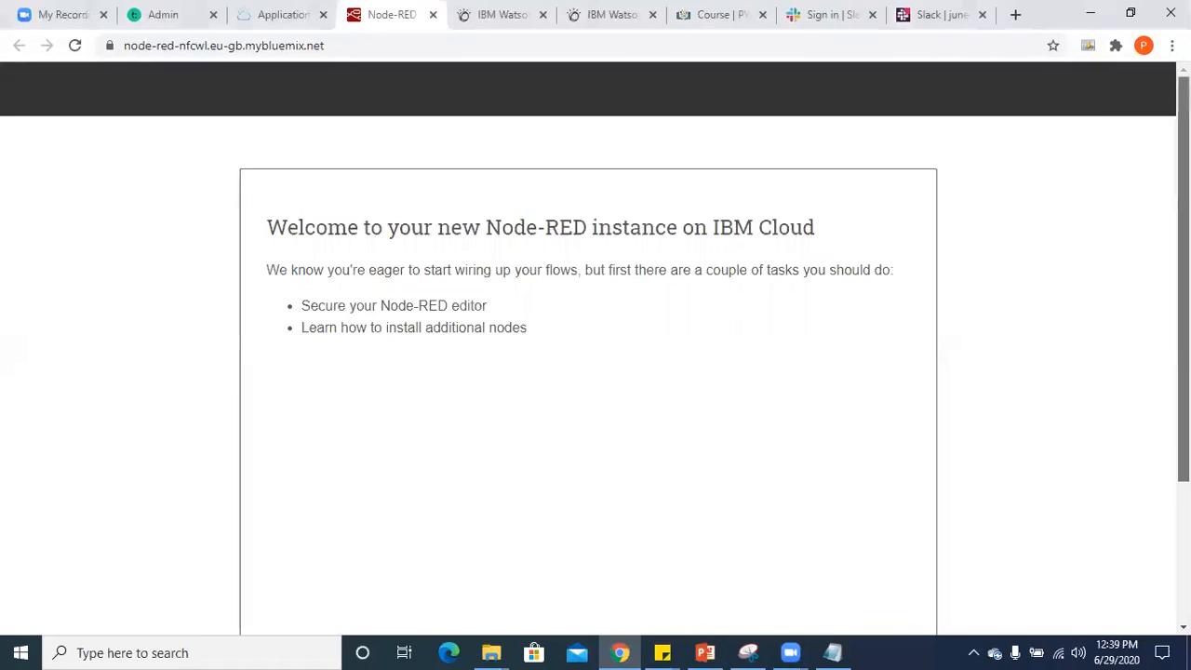
scroll(965, 522, down, 3)
click(875, 548)
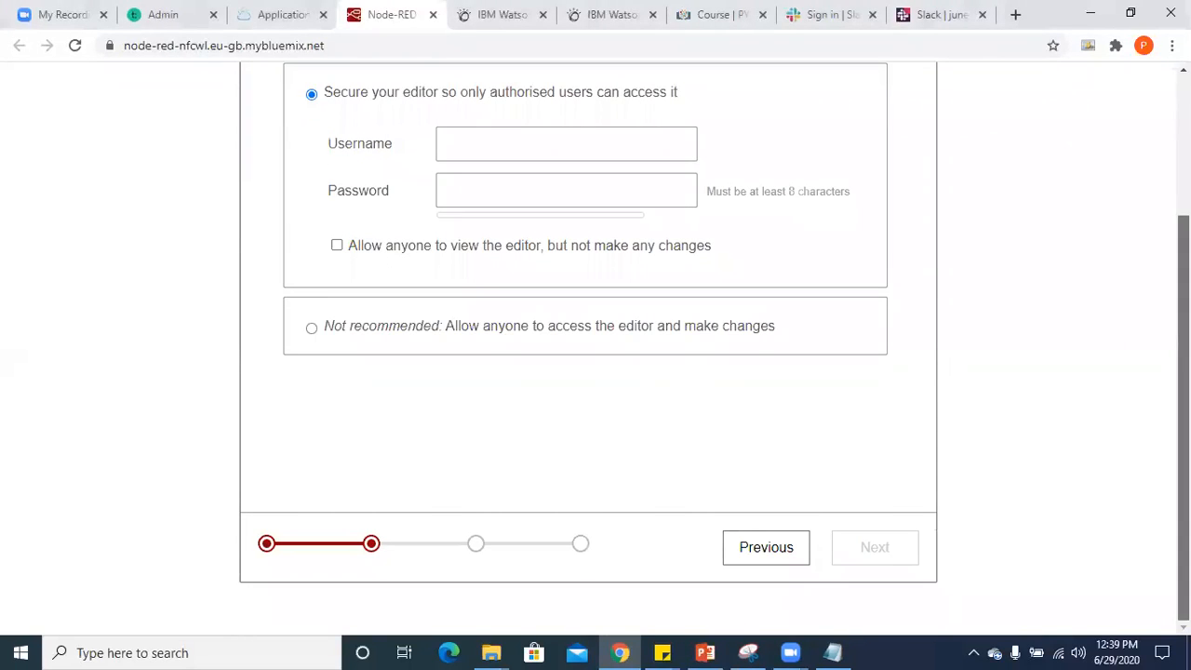
scroll(1149, 112, up, 3)
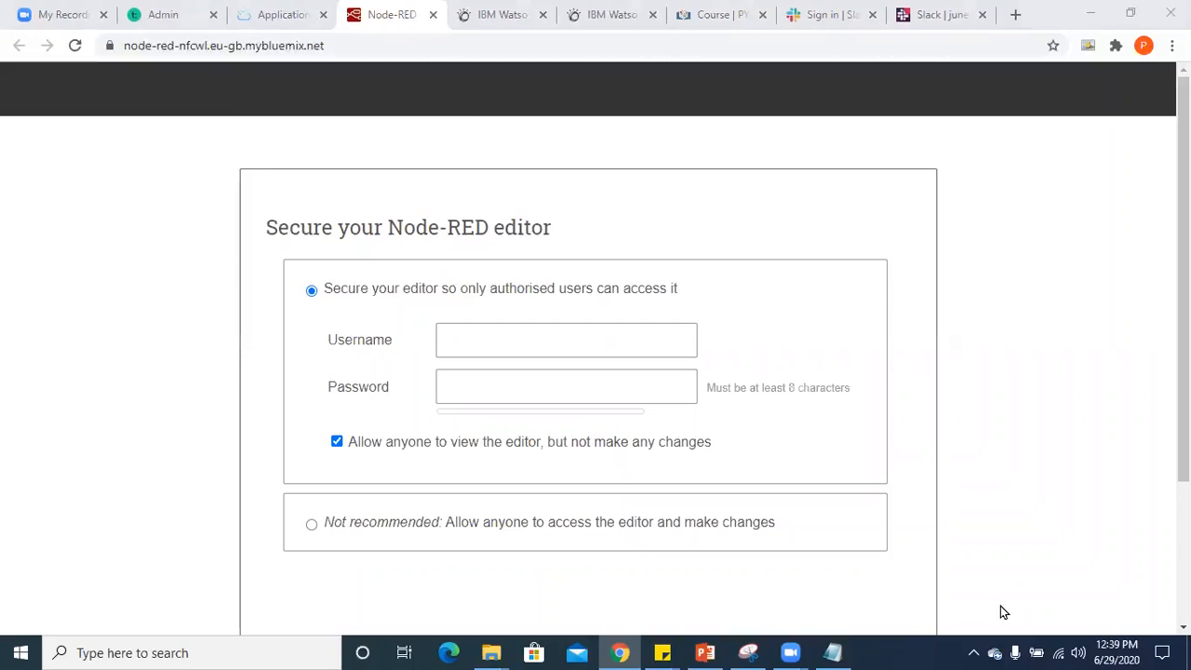
click(249, 11)
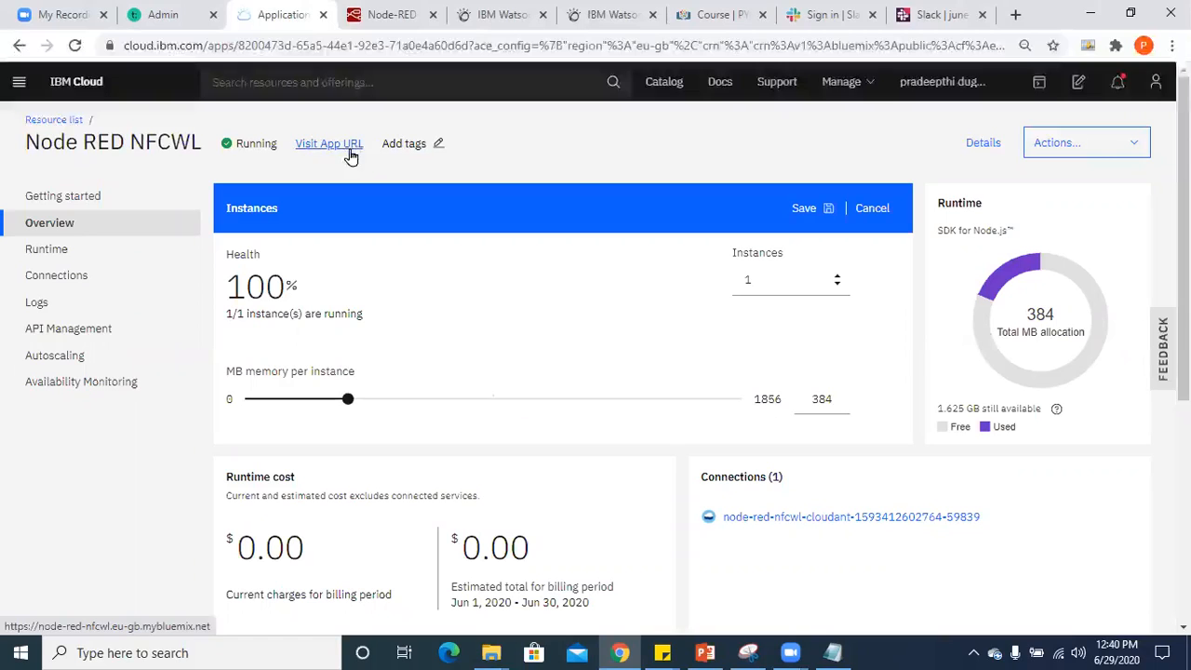
click(389, 14)
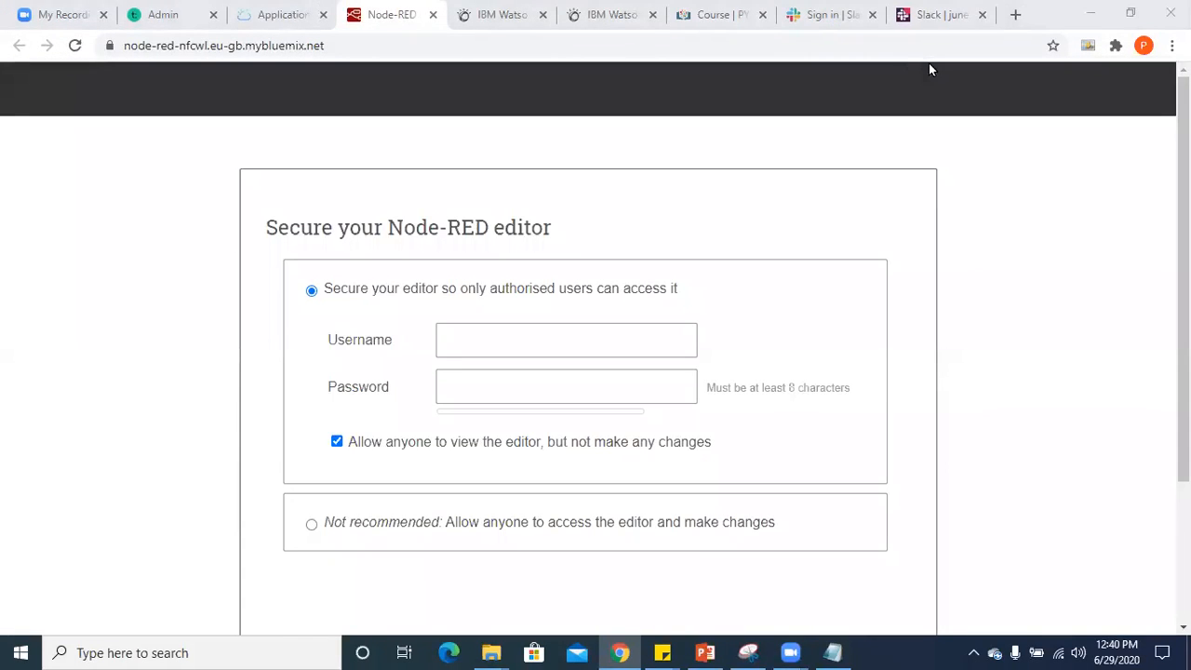
Allow anyone to access the Node-RED editor and make changes, confirm the insecure option, and continue to the information on additional nodes.
scroll(596, 354, down, 1)
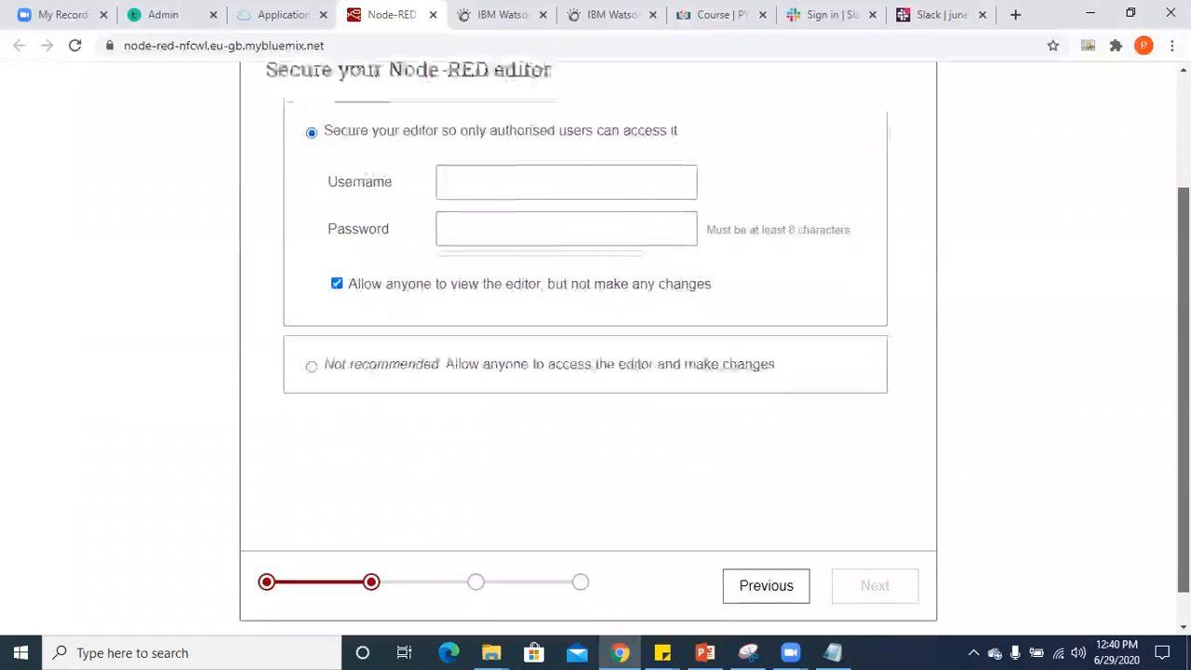
scroll(596, 354, up, 3)
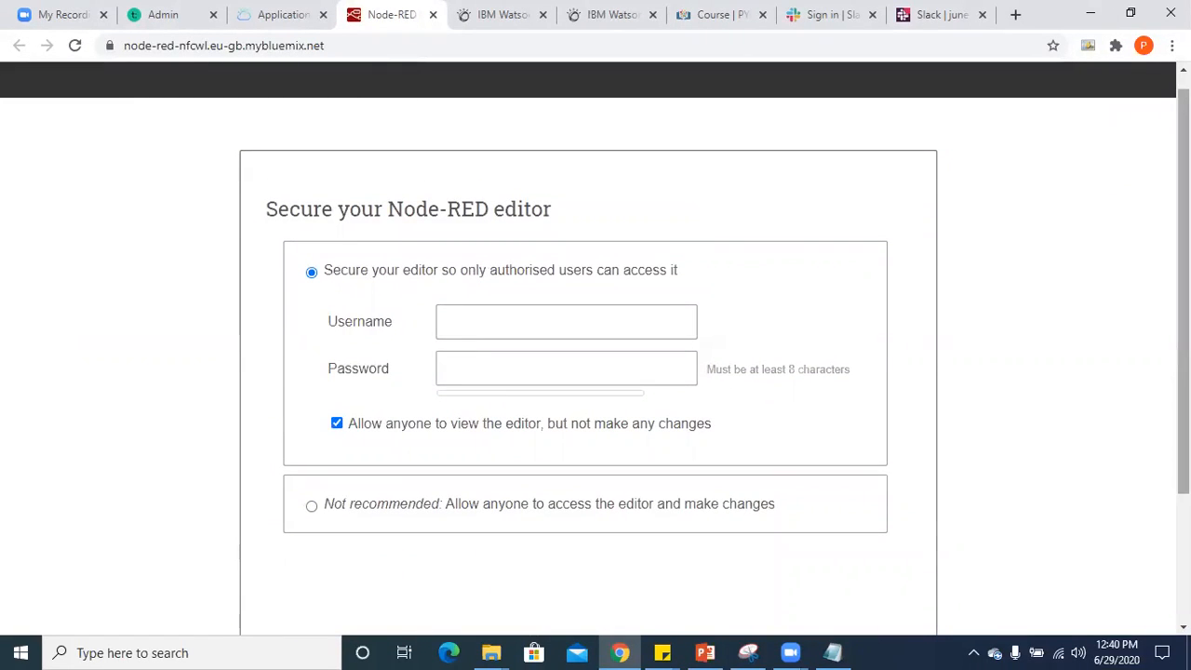
scroll(596, 353, down, 2)
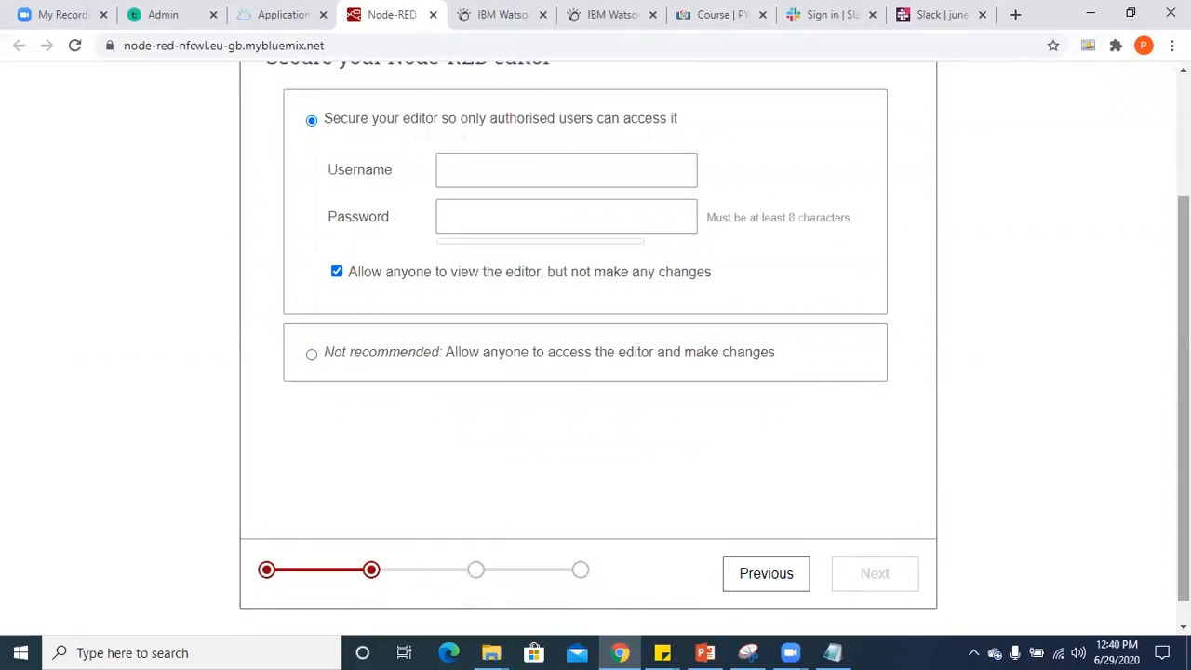
click(337, 273)
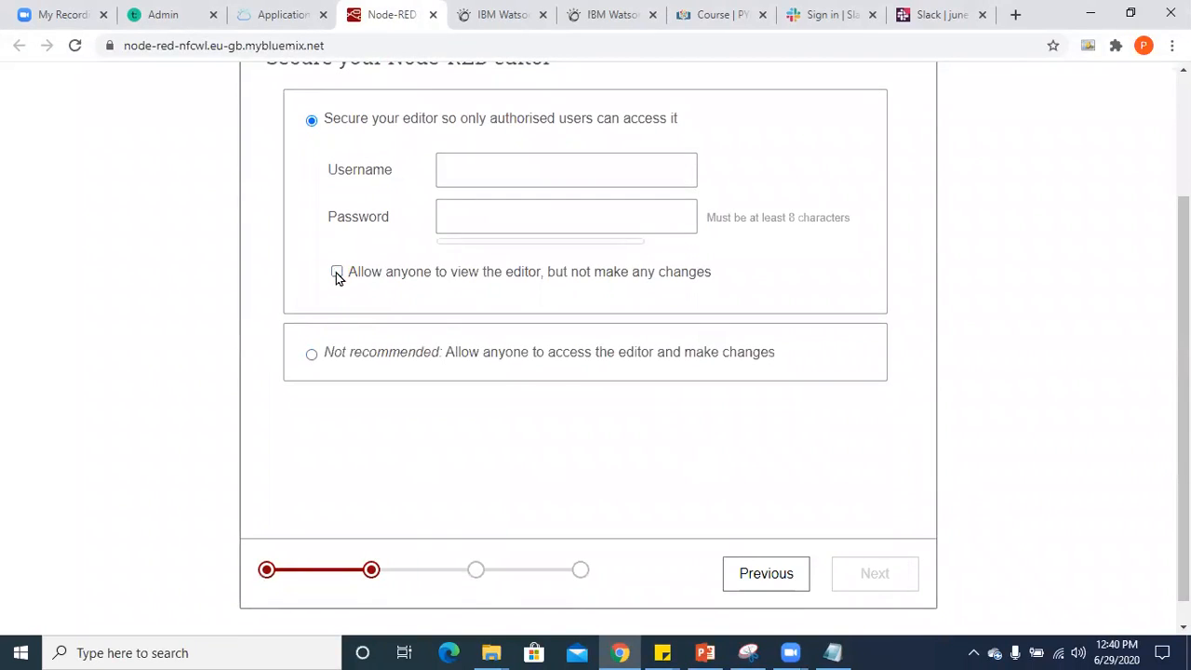
click(336, 273)
click(313, 356)
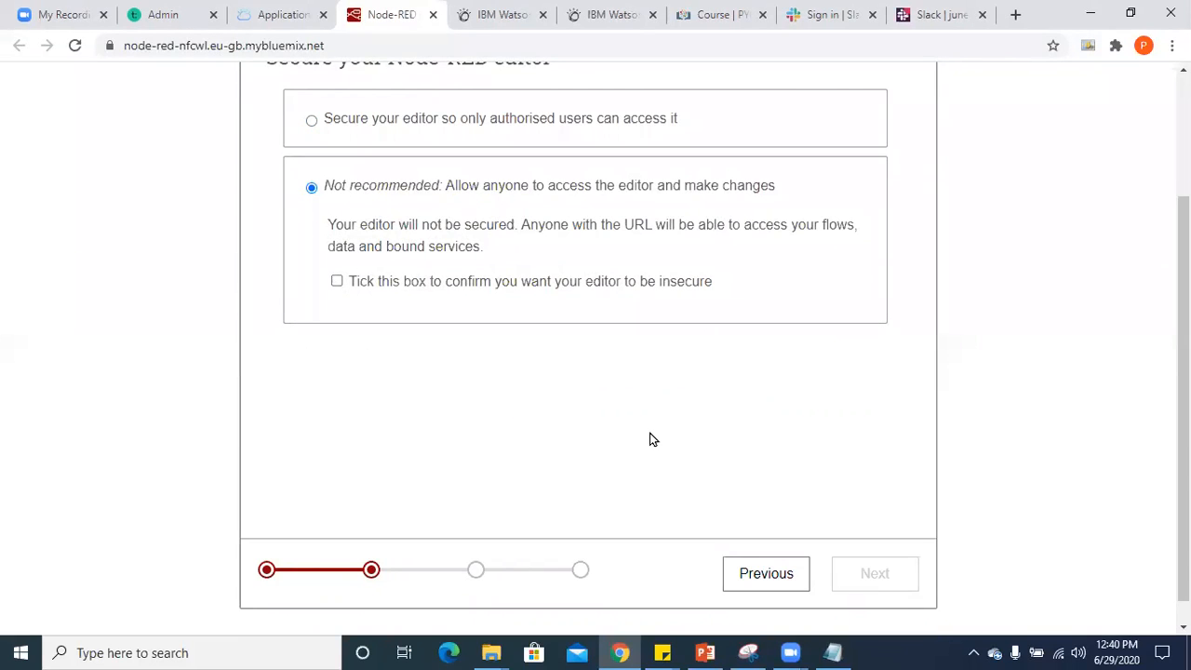
click(336, 284)
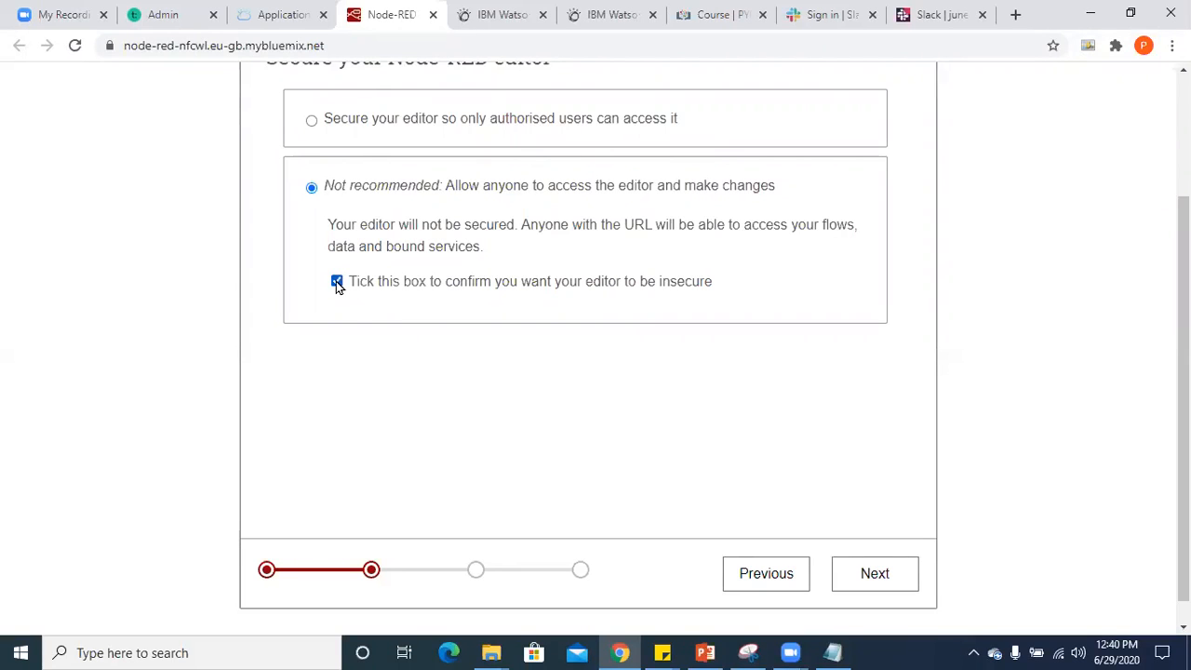
click(854, 562)
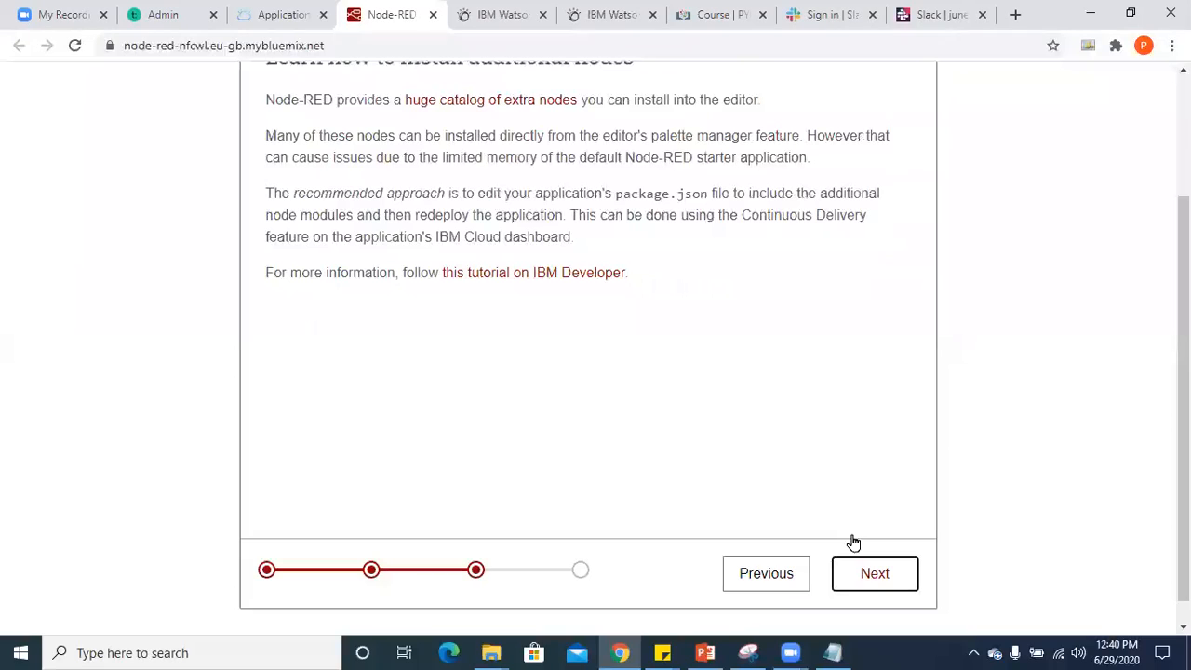
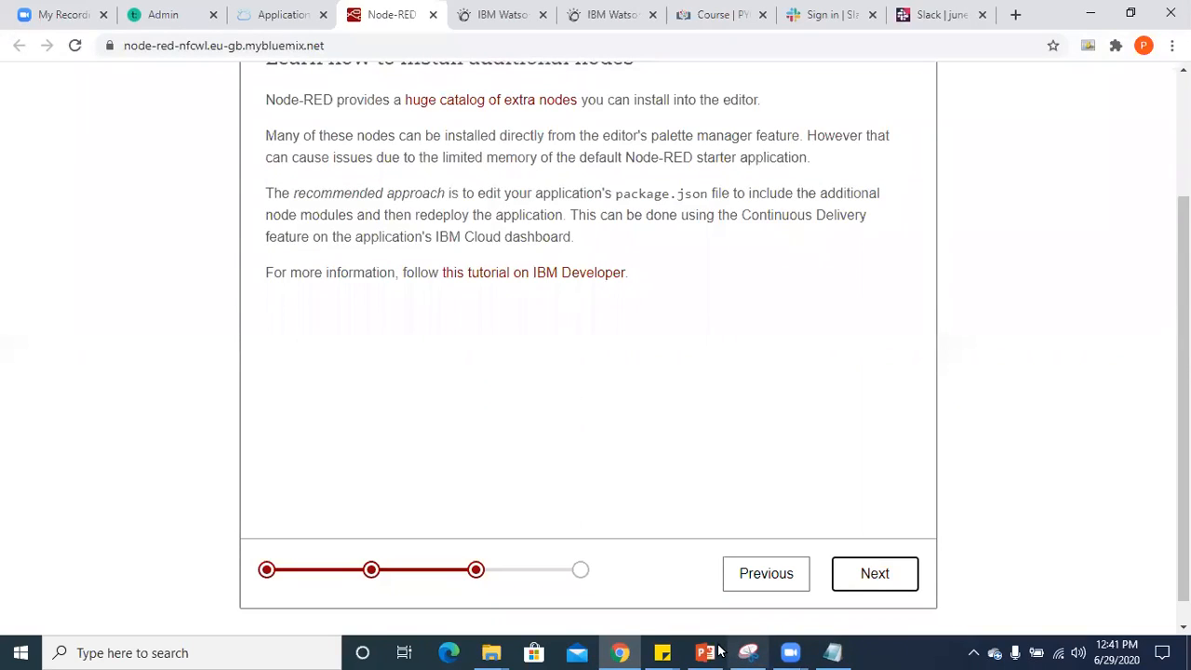
Finish the Node-RED setup to apply the selected settings, and reload the app's page.
click(860, 579)
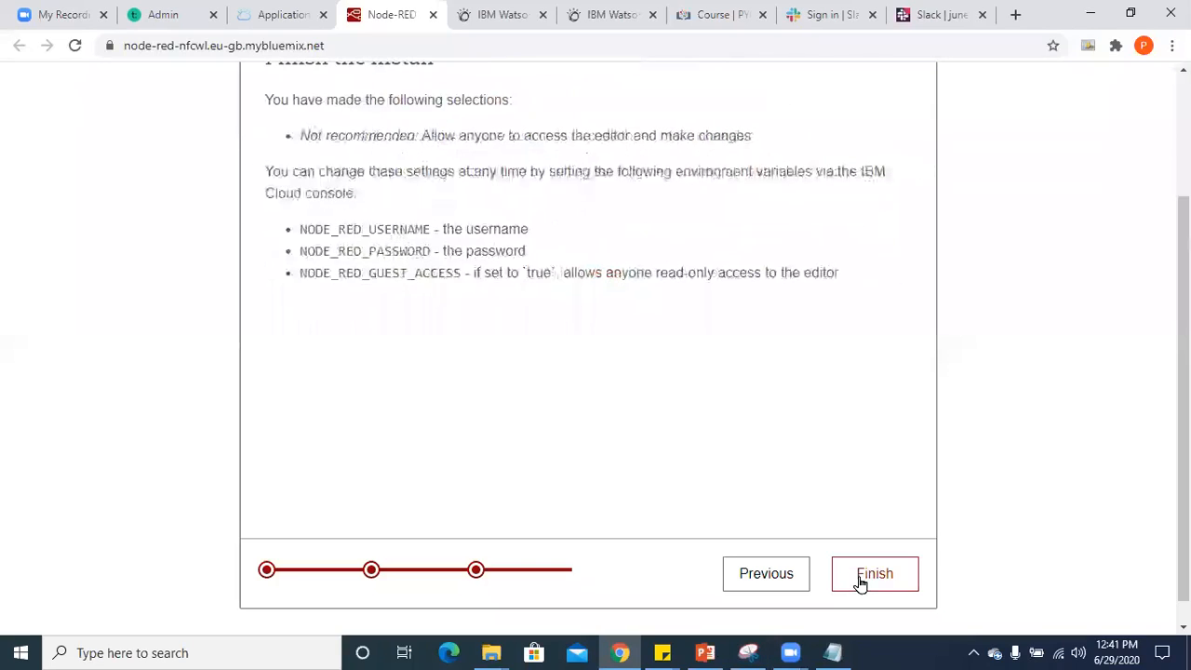
click(866, 580)
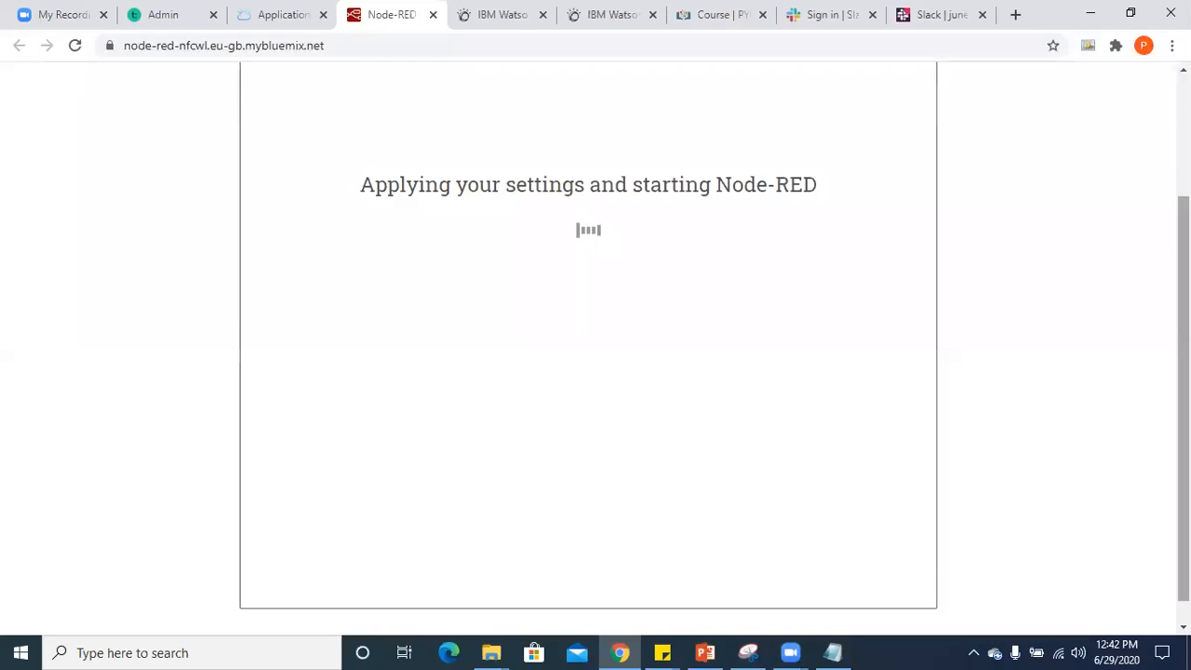
drag(1184, 391, 1184, 273)
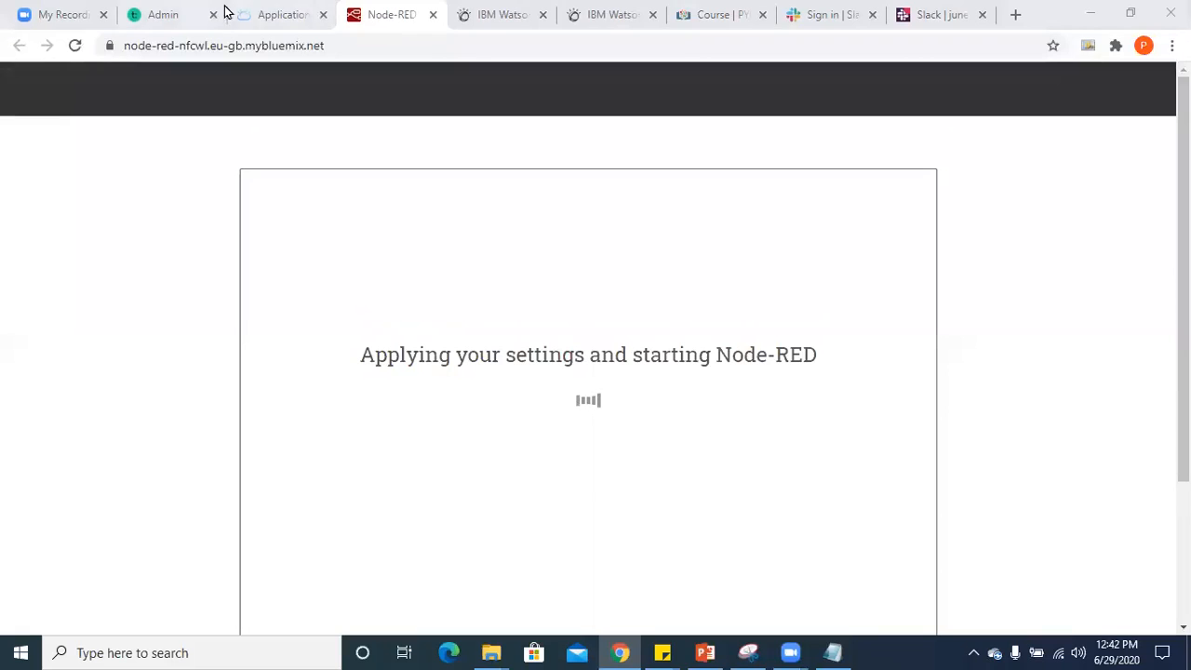
click(75, 46)
click(75, 45)
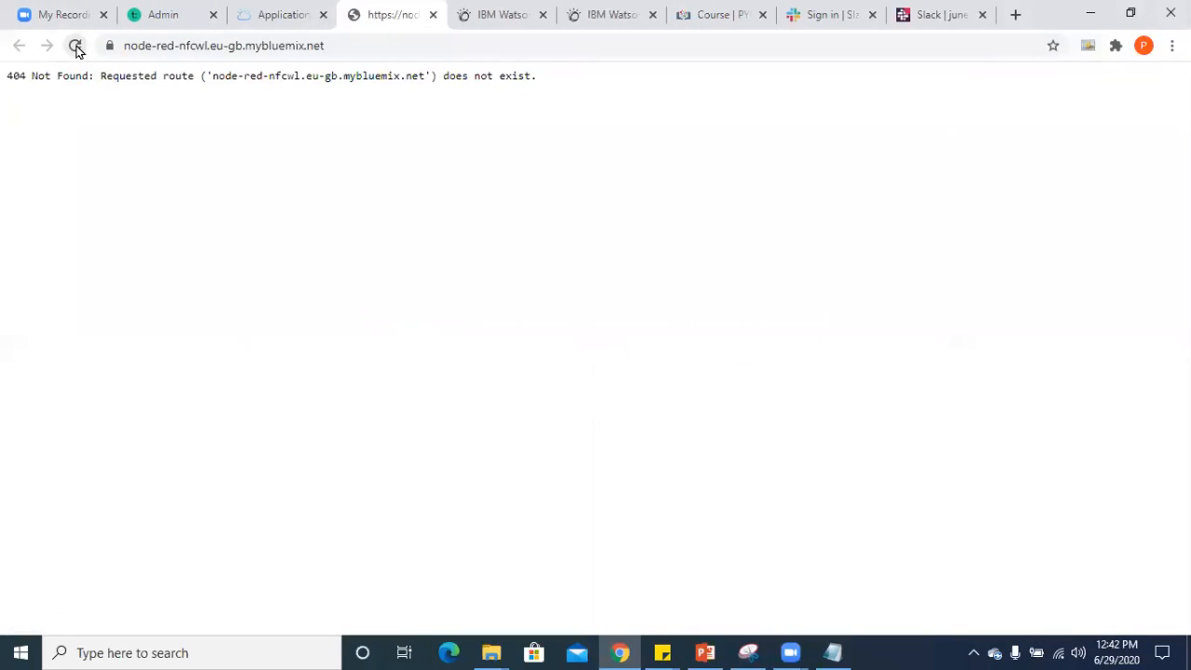
Set the Node RED NFCWL app's memory per instance to 256 MB and save the change, accepting the override notice.
click(269, 9)
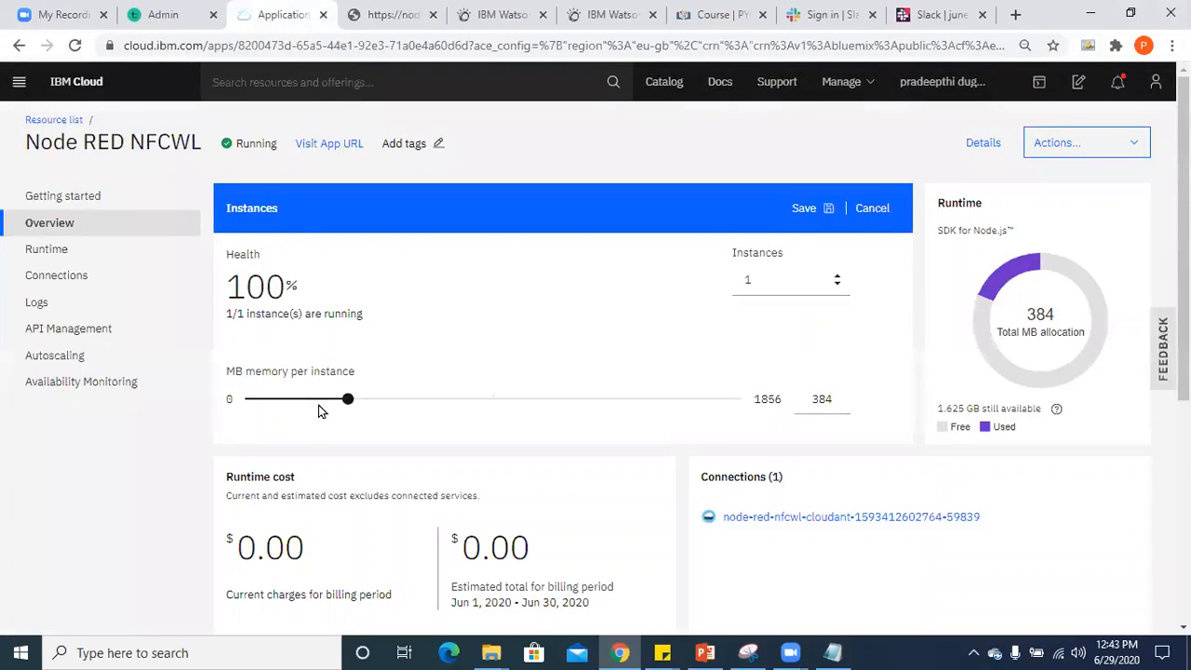
click(346, 399)
drag(317, 409, 244, 400)
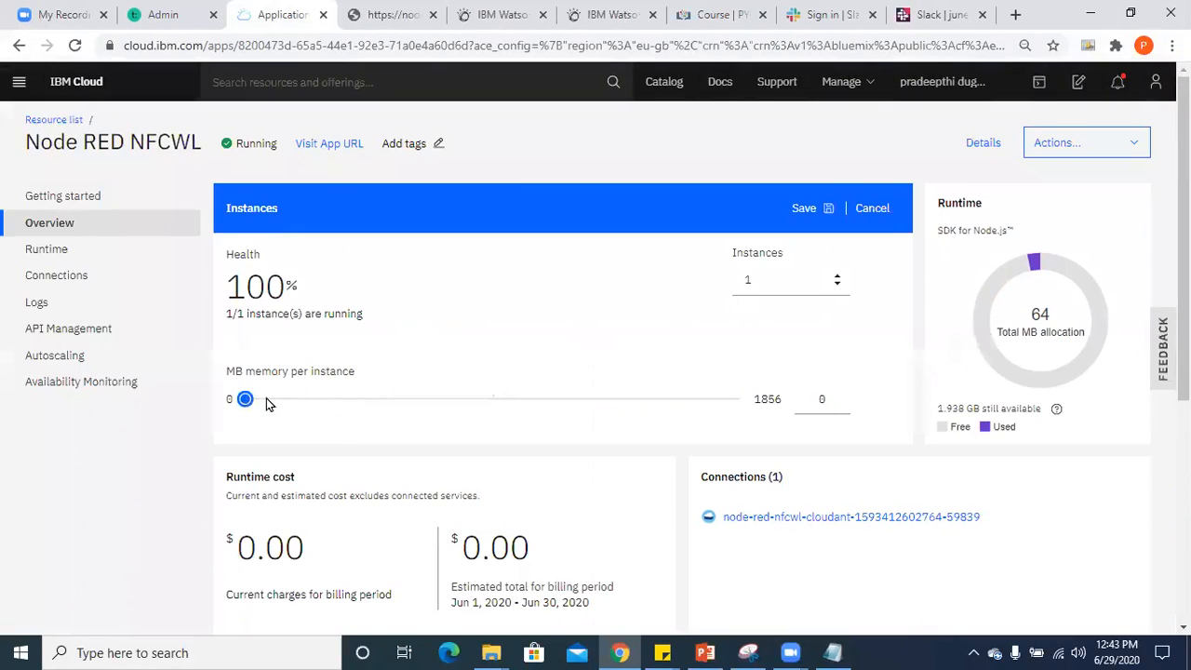
double_click(819, 399)
text(256)
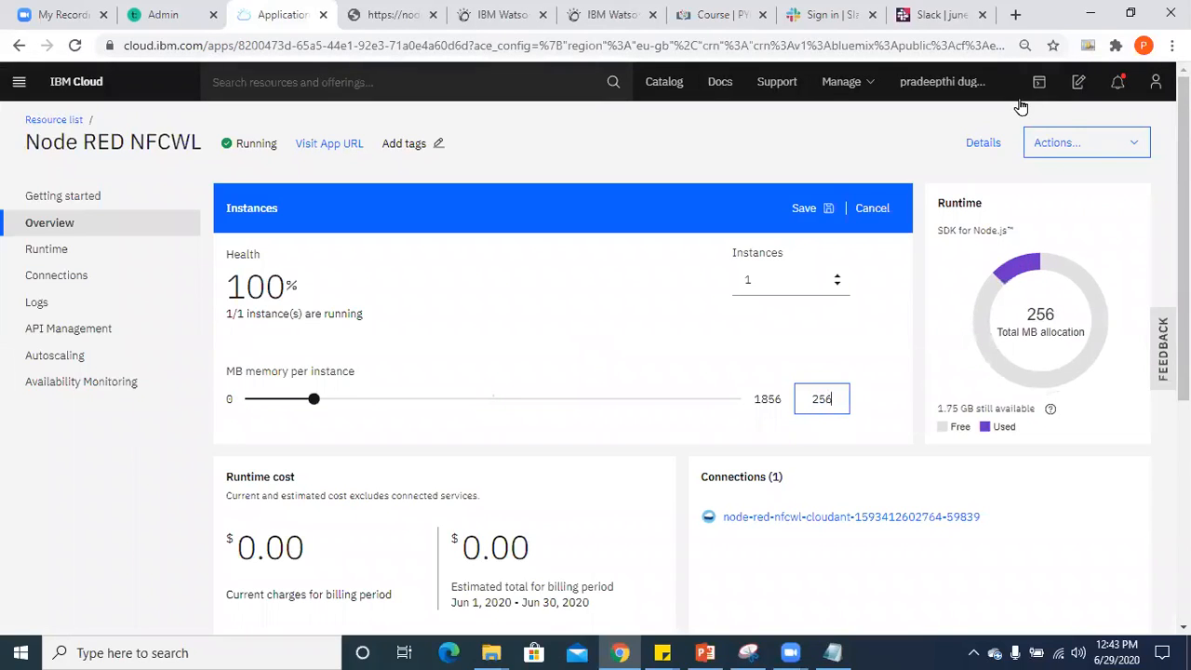
click(807, 211)
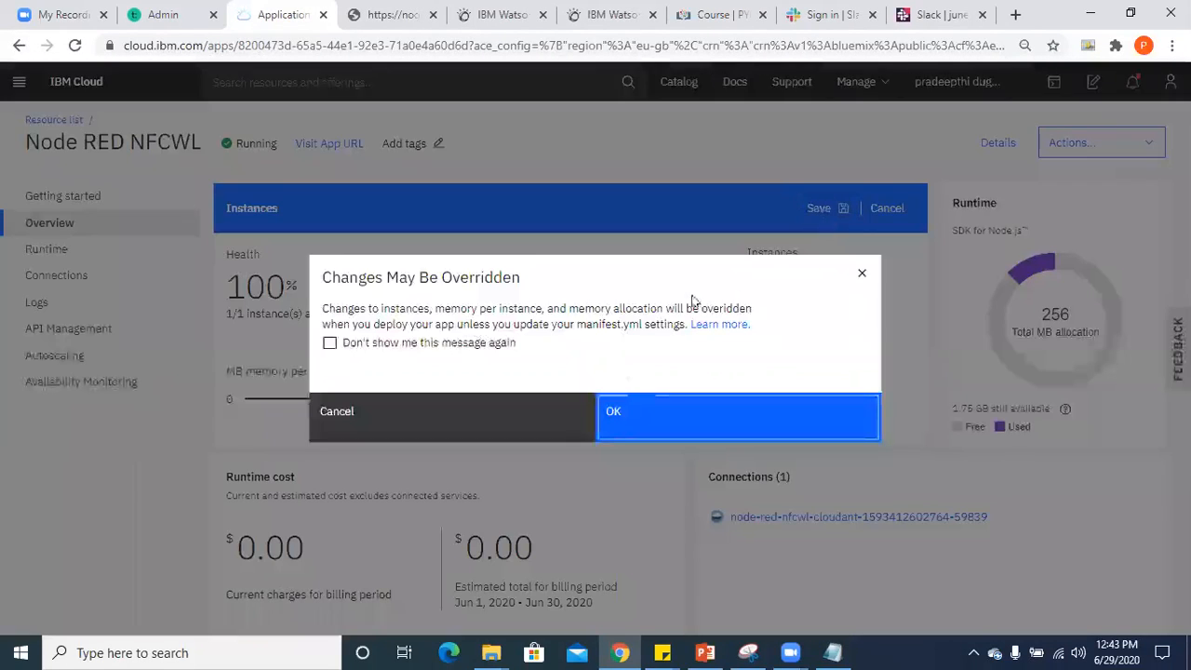
click(622, 420)
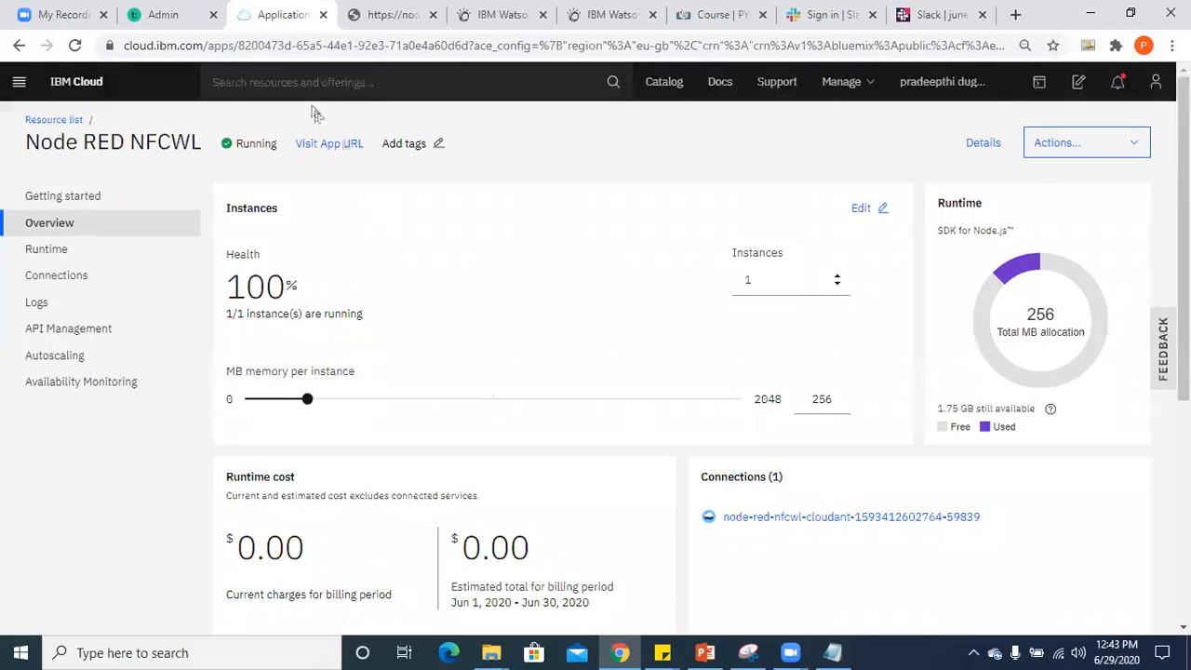
Try to open the app's URL again, and reload the app's overview page on IBM Cloud.
click(332, 143)
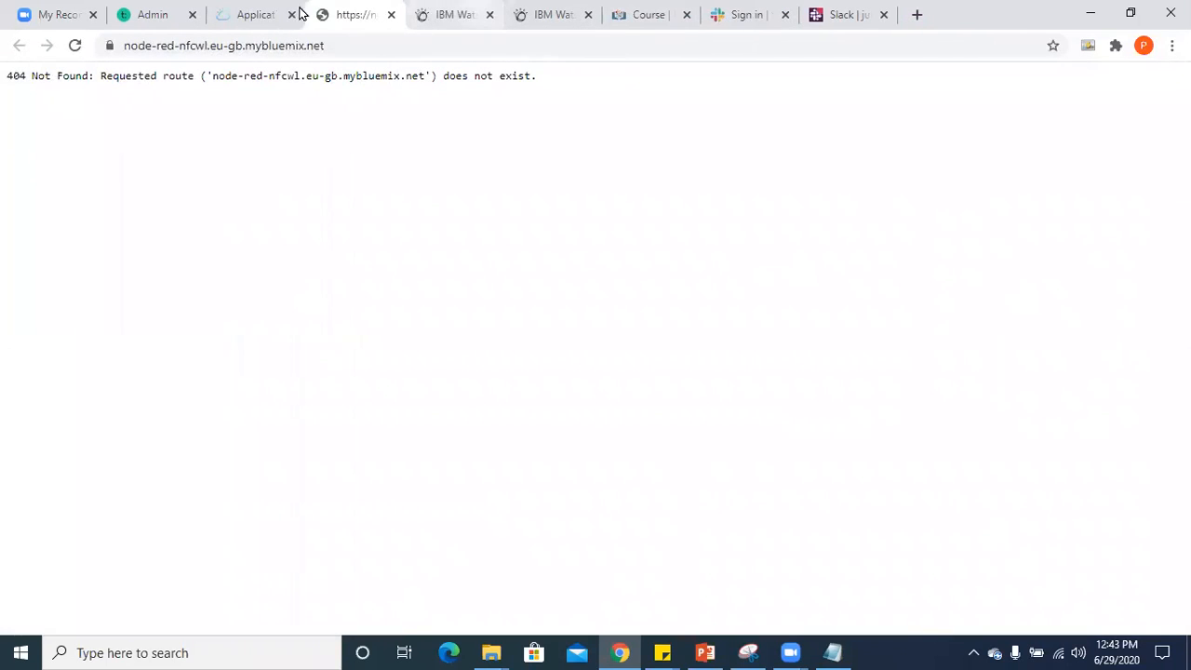
click(339, 39)
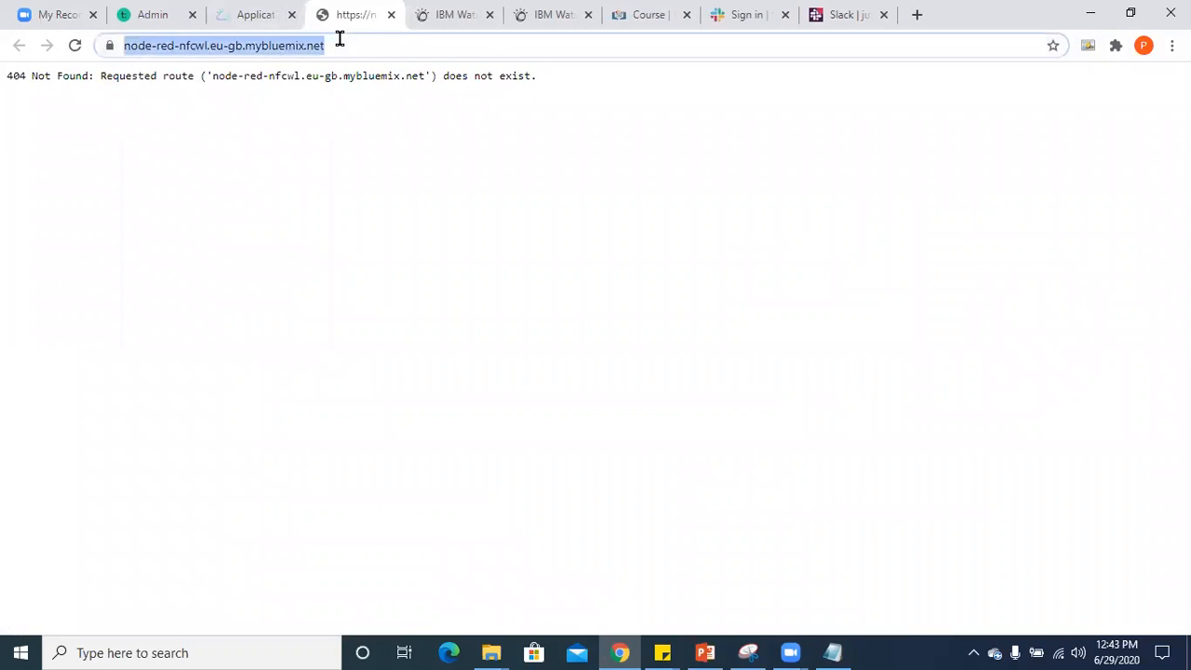
click(337, 37)
click(248, 13)
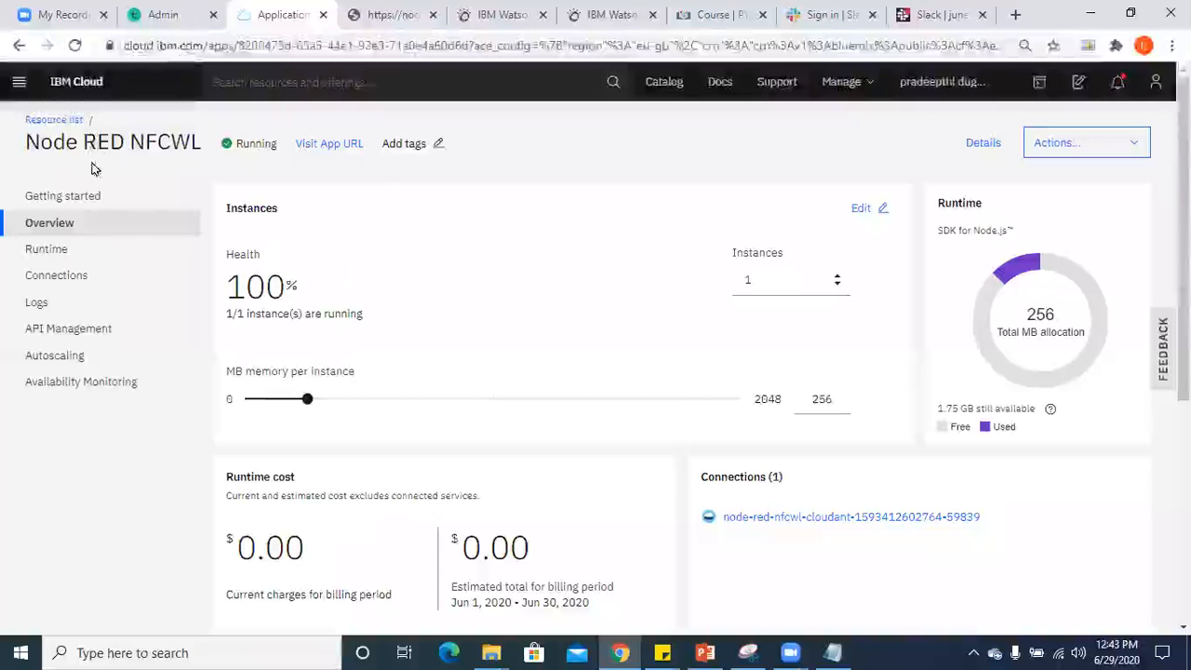
click(74, 51)
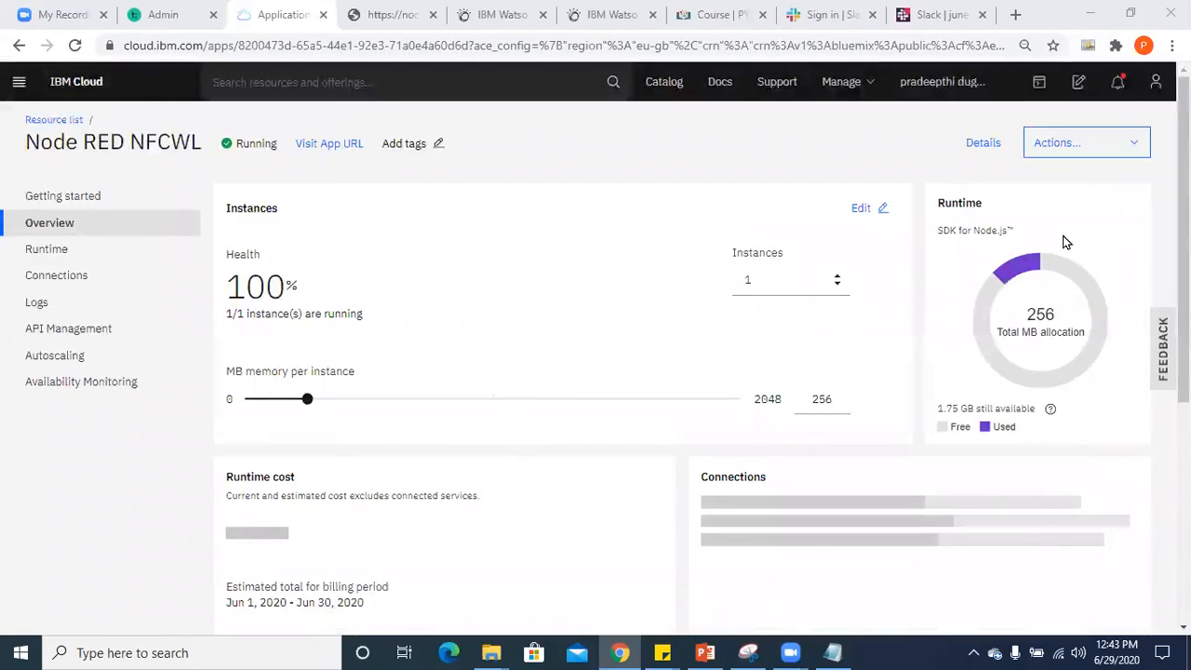
Visit the app's URL, close the old duplicate page, and go to the Node-RED flow editor.
click(320, 145)
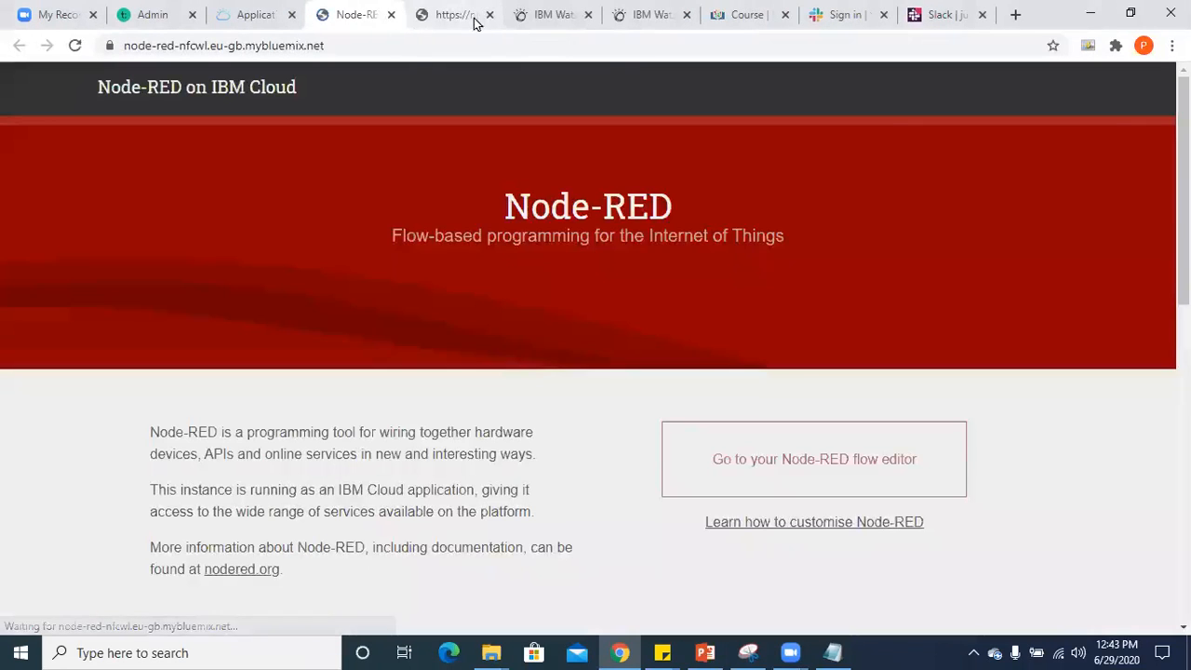
click(491, 16)
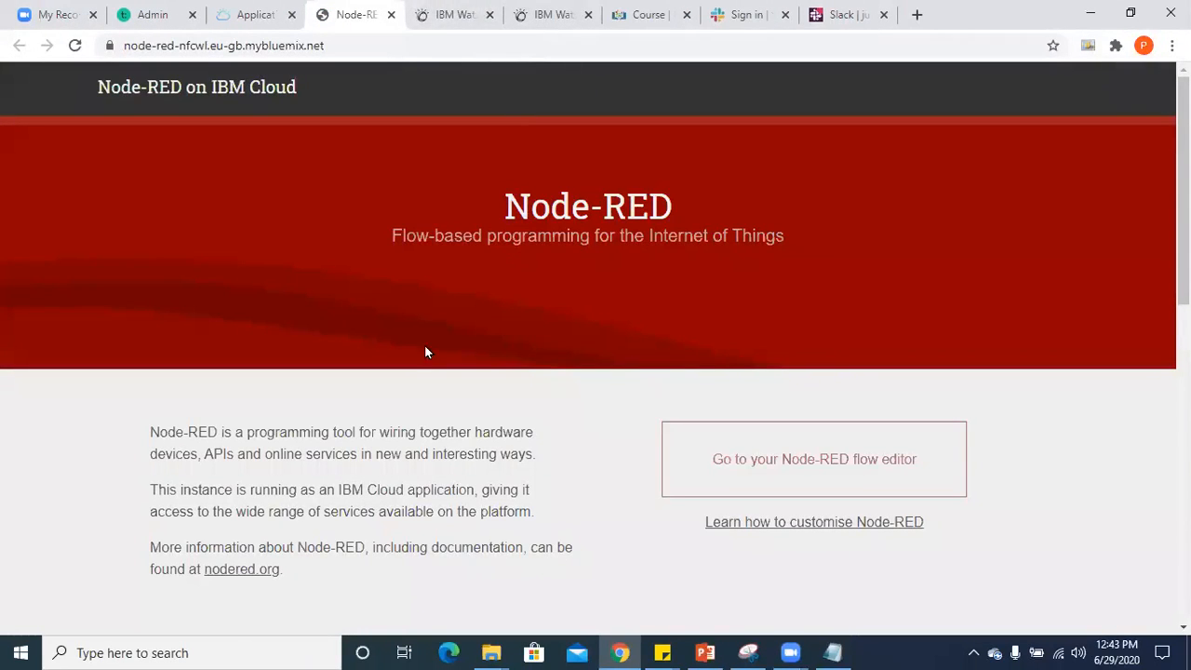
click(823, 472)
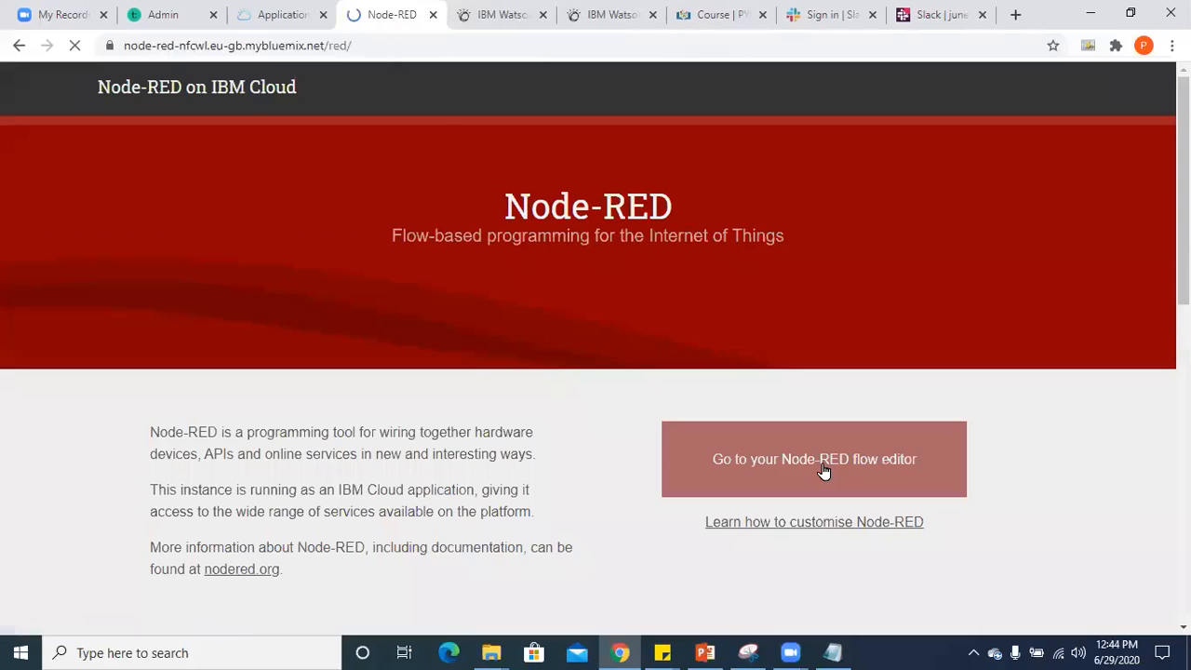